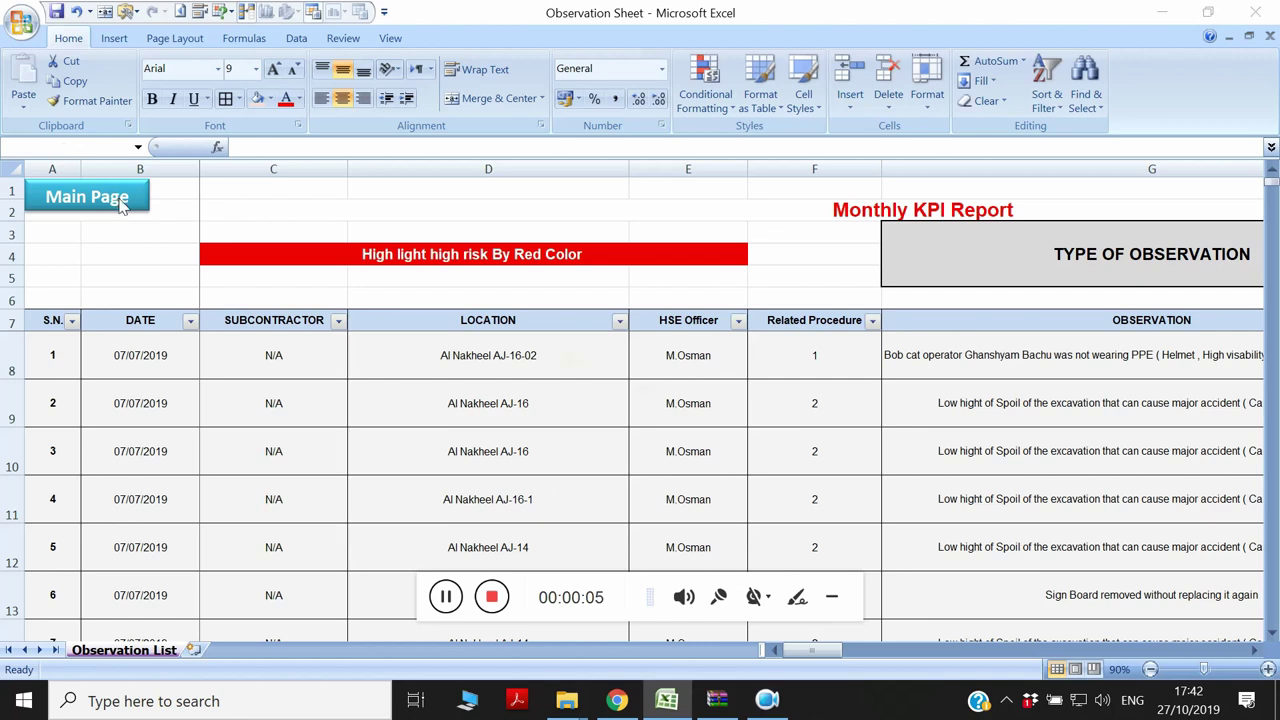
click(122, 200)
click(643, 386)
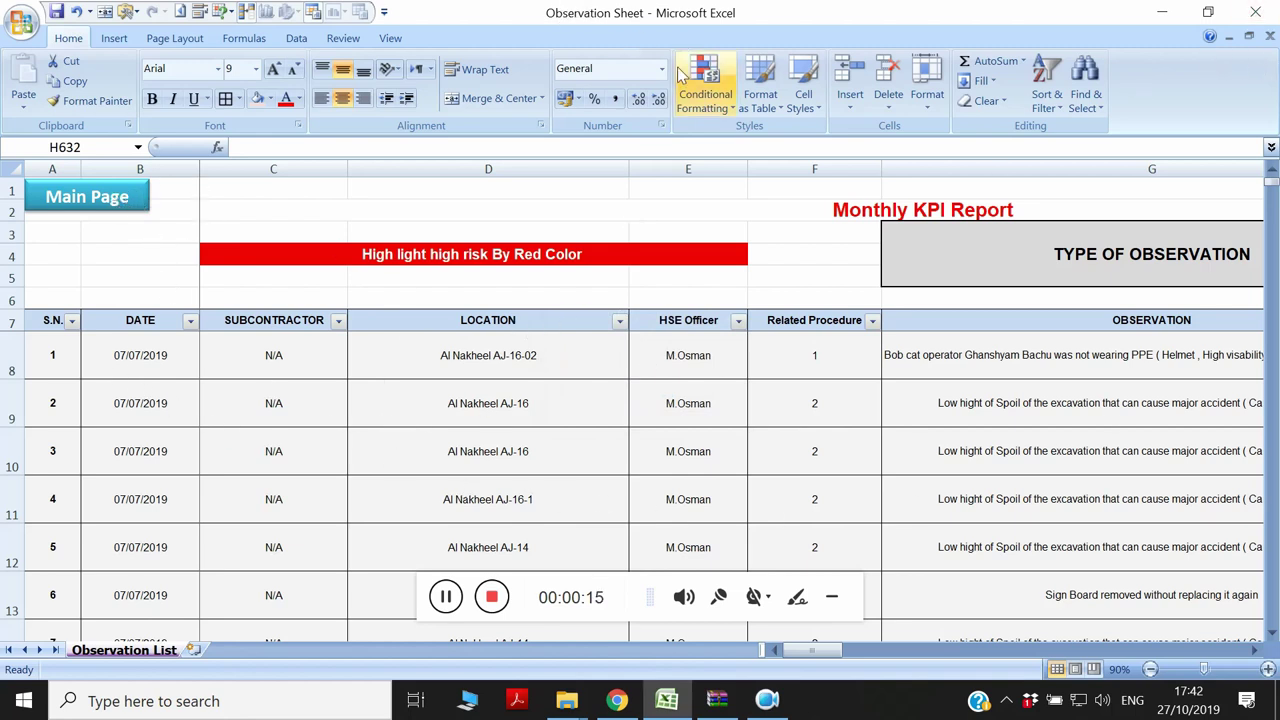
click(831, 604)
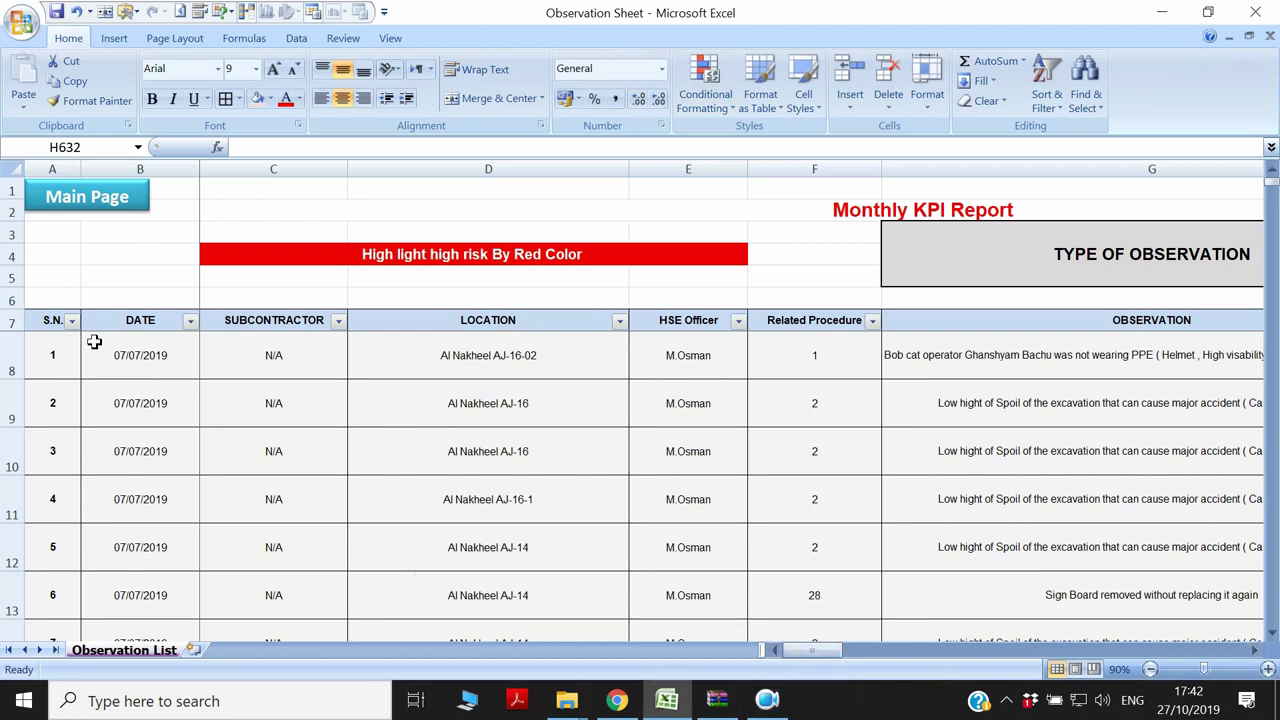
Go through the Observation List's column headings one by one, from S.N. to Related Procedure.
click(52, 320)
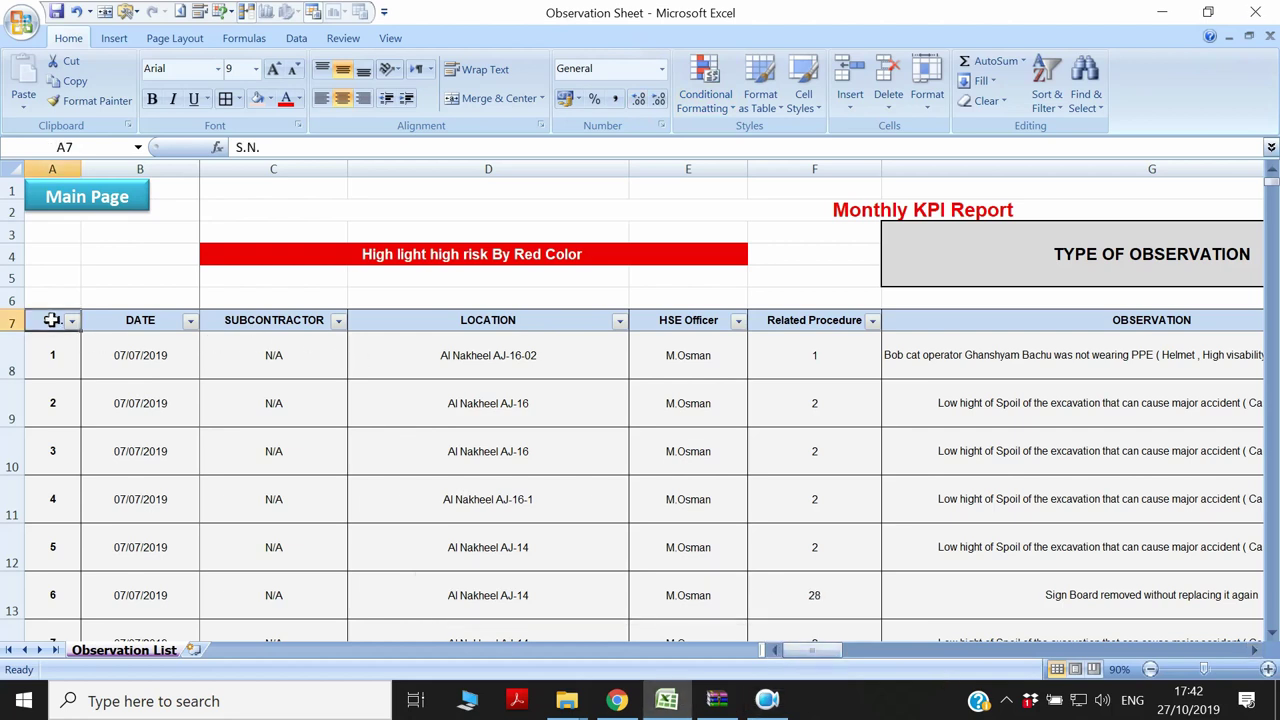
click(142, 322)
click(276, 326)
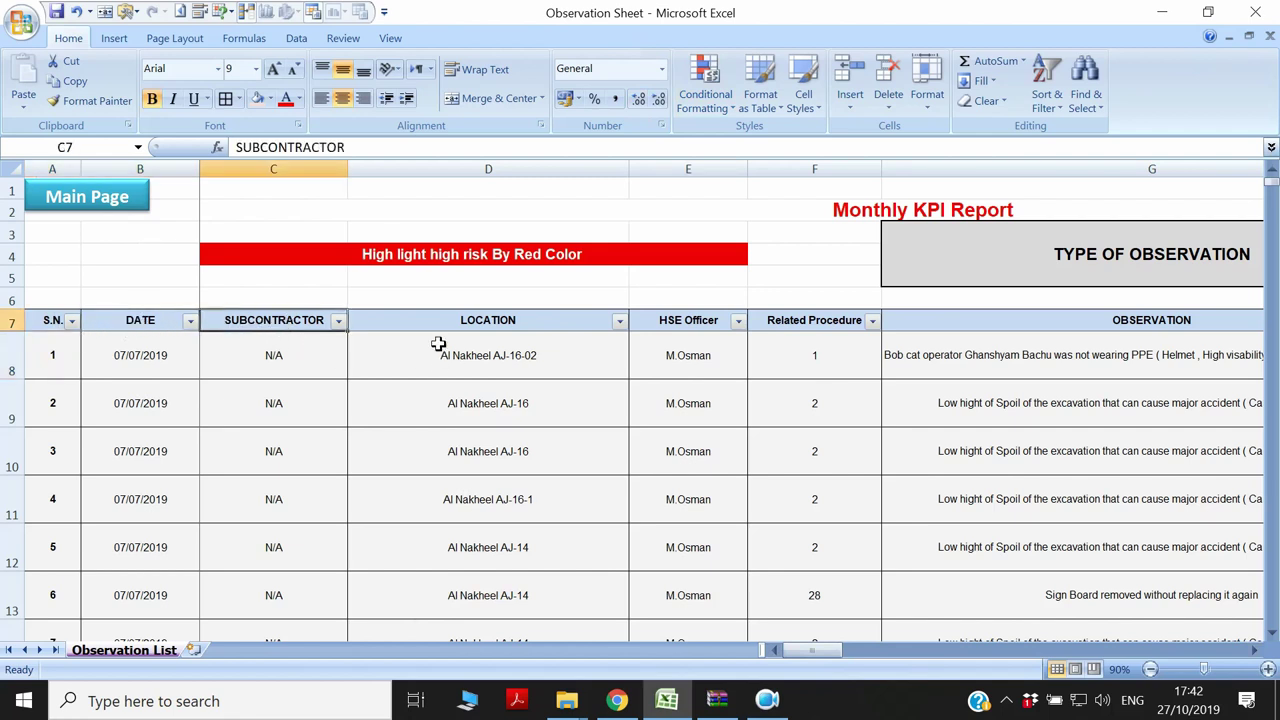
click(472, 322)
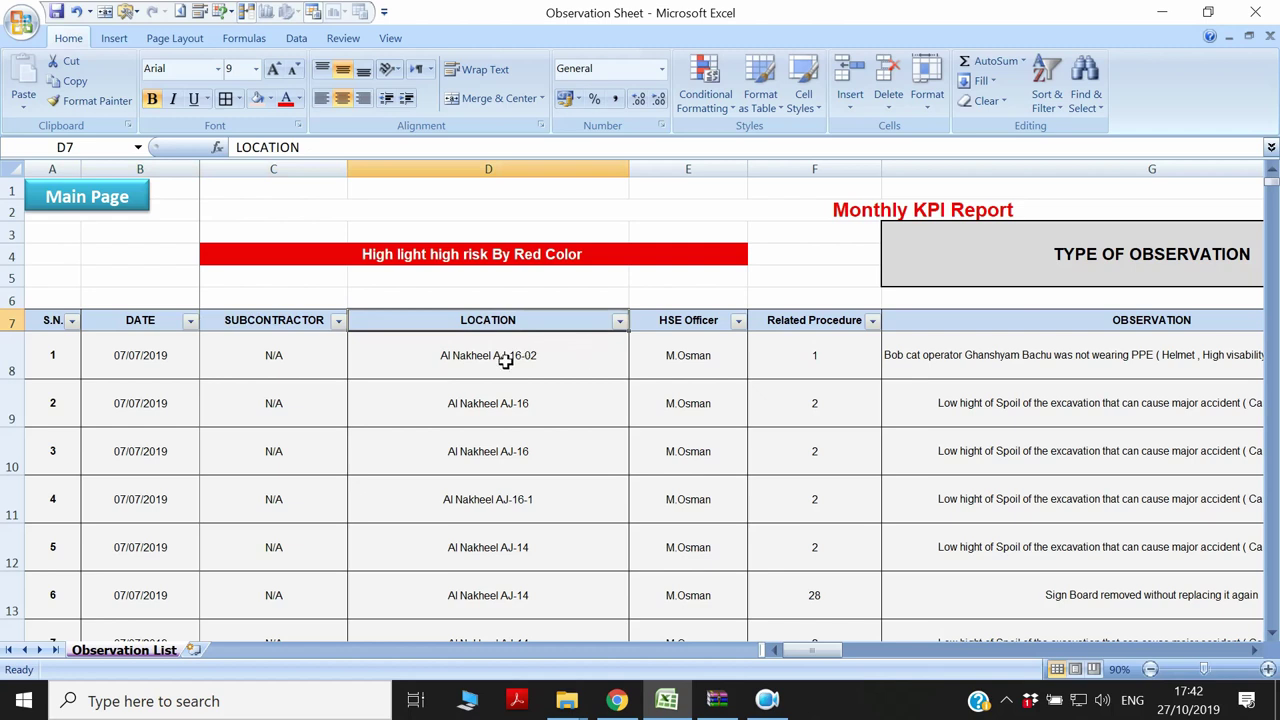
click(694, 323)
click(797, 323)
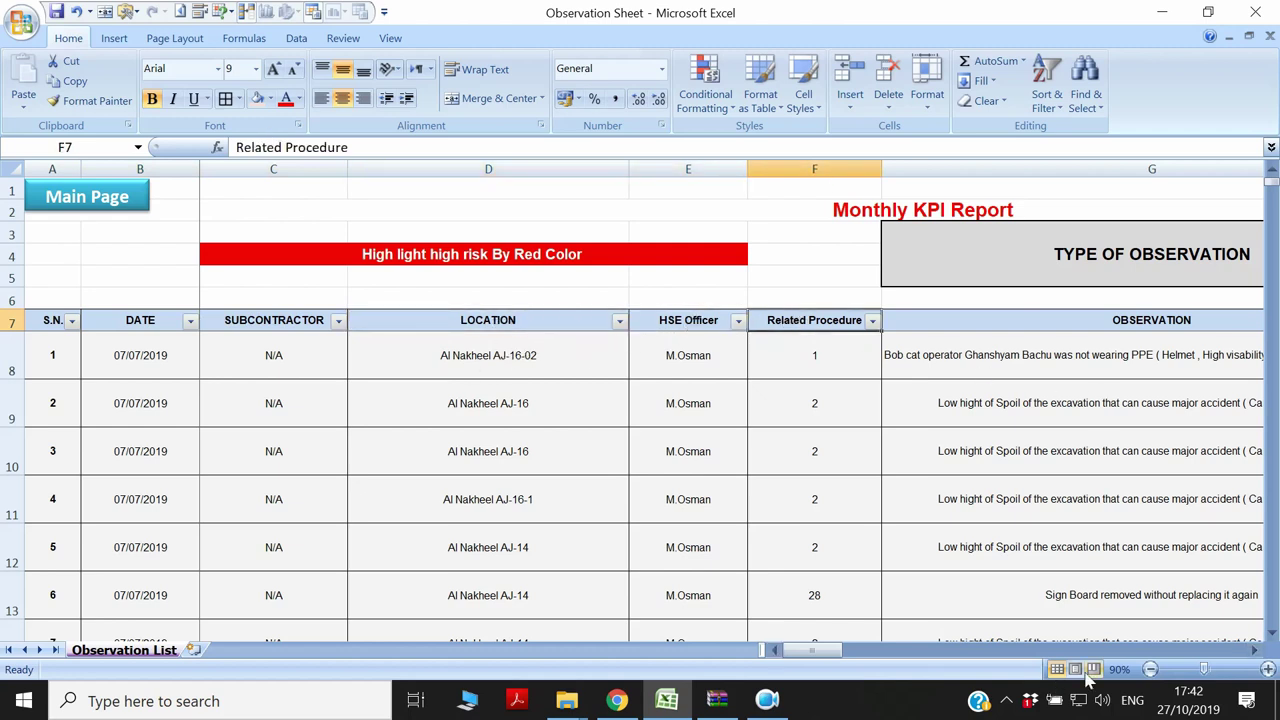
Continue through the column headings with OBSERVATION, ACTION TAKEN BY and DUE DATE.
click(1255, 650)
click(1255, 650)
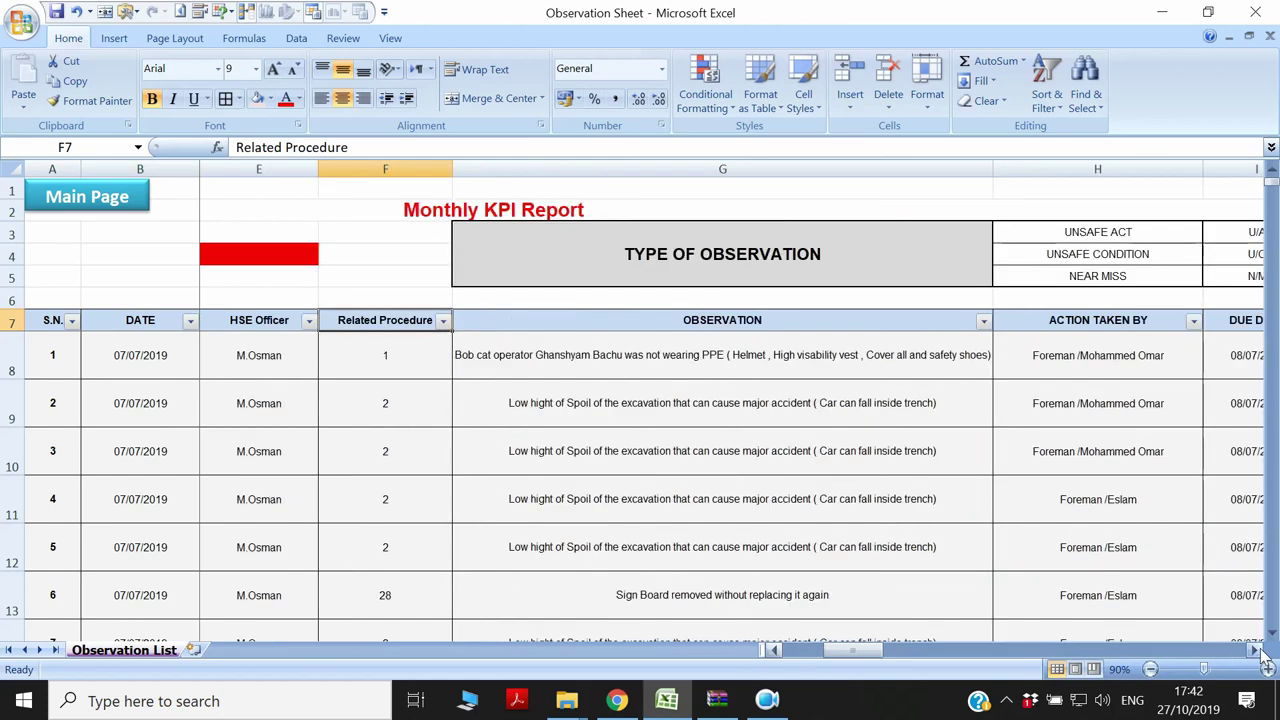
click(780, 326)
click(1058, 323)
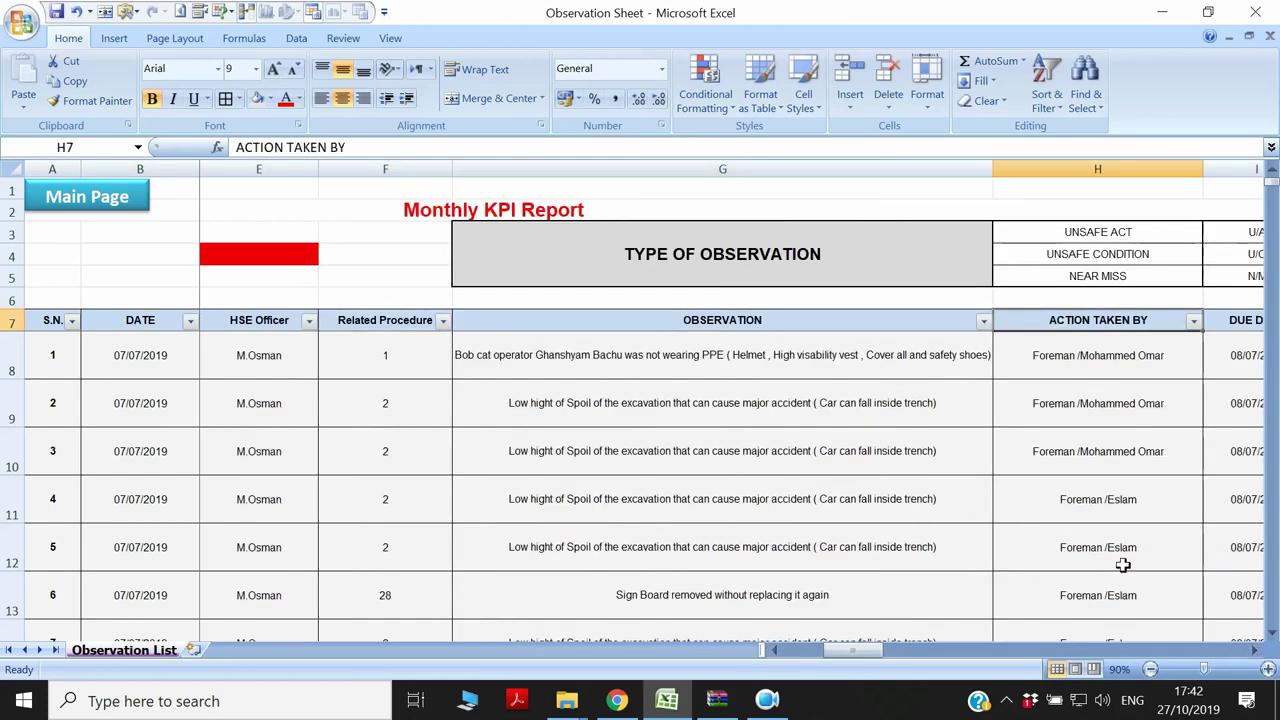
click(1255, 650)
click(1140, 323)
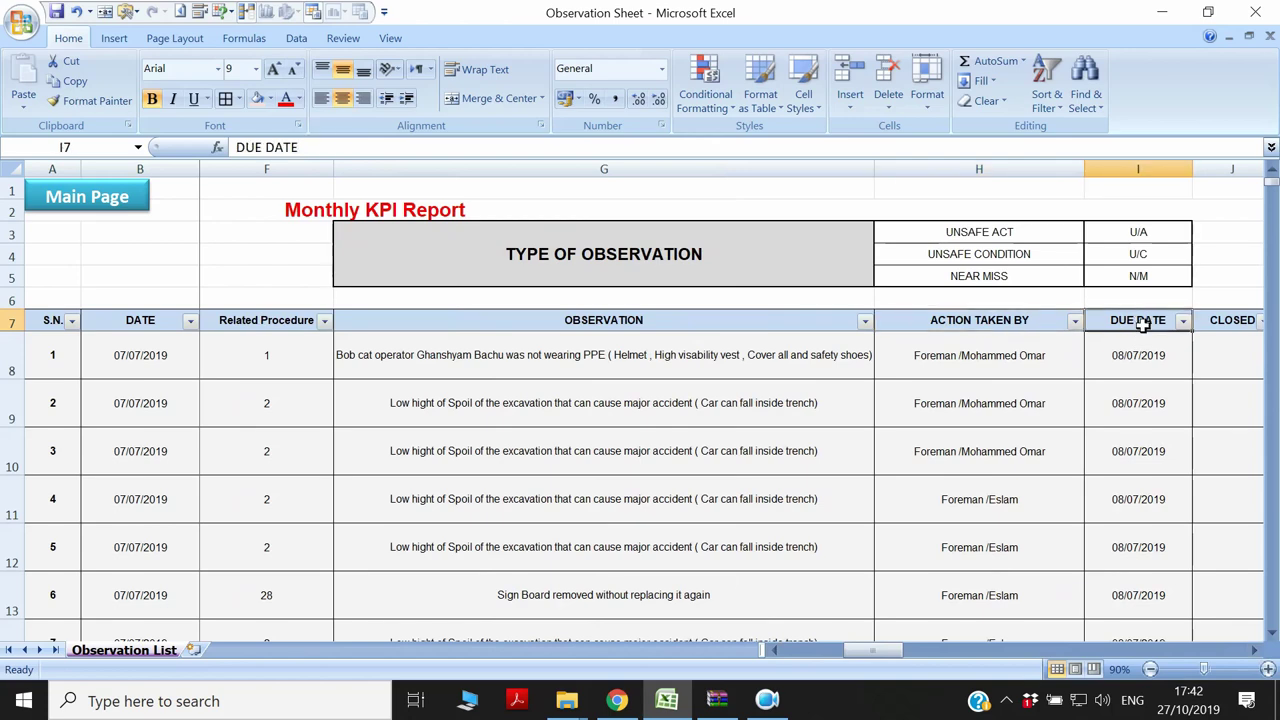
Examine the CLOSED and TYPE headings and highlight the legend of unsafe act, unsafe condition and near miss codes.
click(1255, 650)
click(1255, 650)
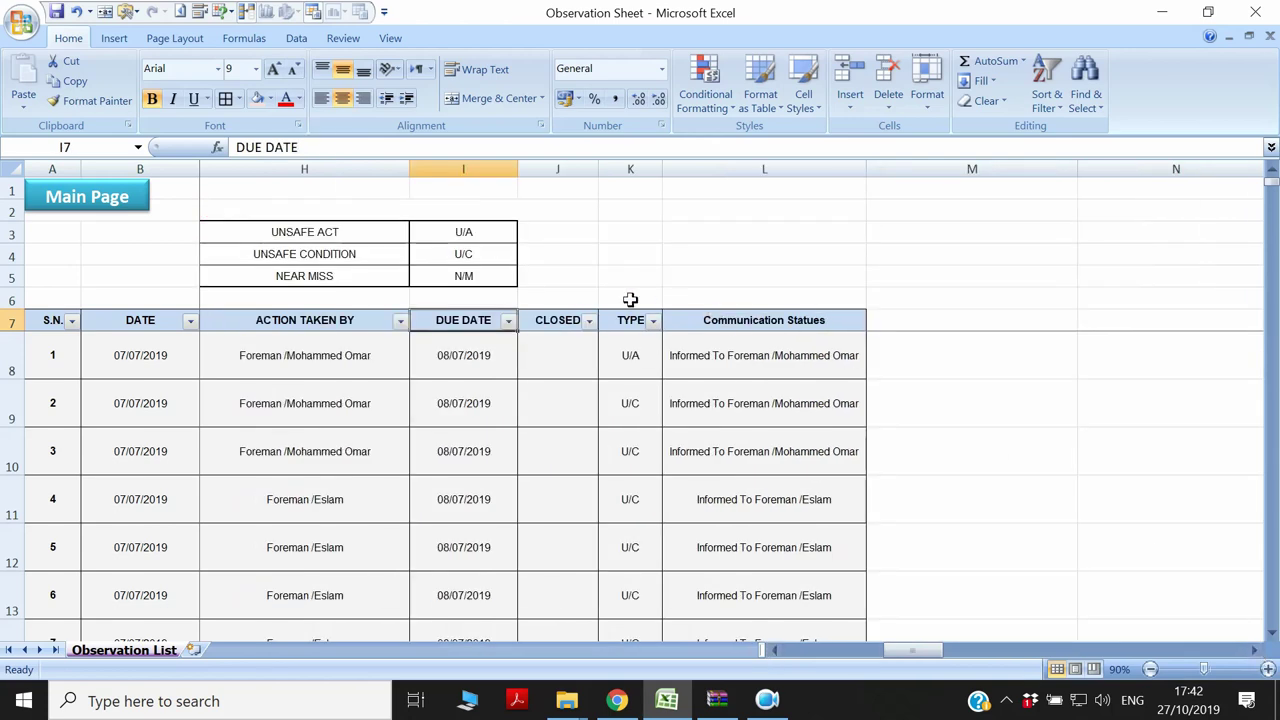
click(568, 319)
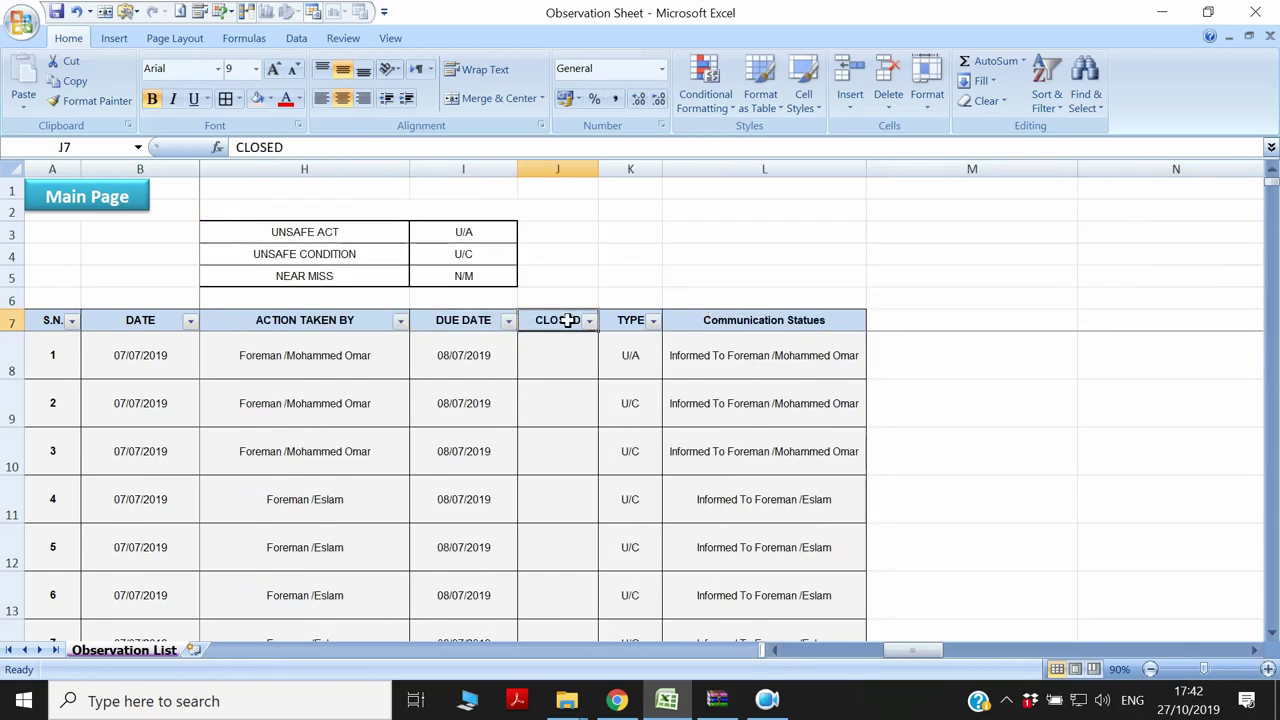
click(629, 321)
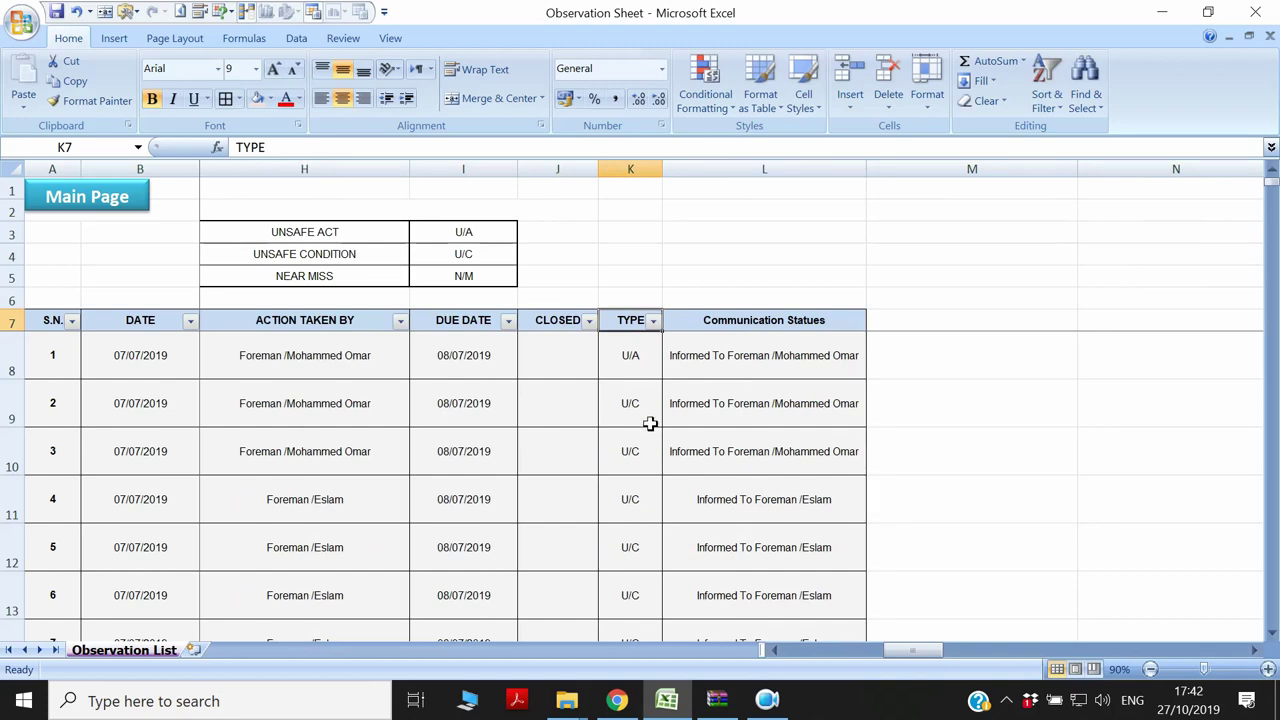
drag(313, 229, 460, 278)
click(775, 652)
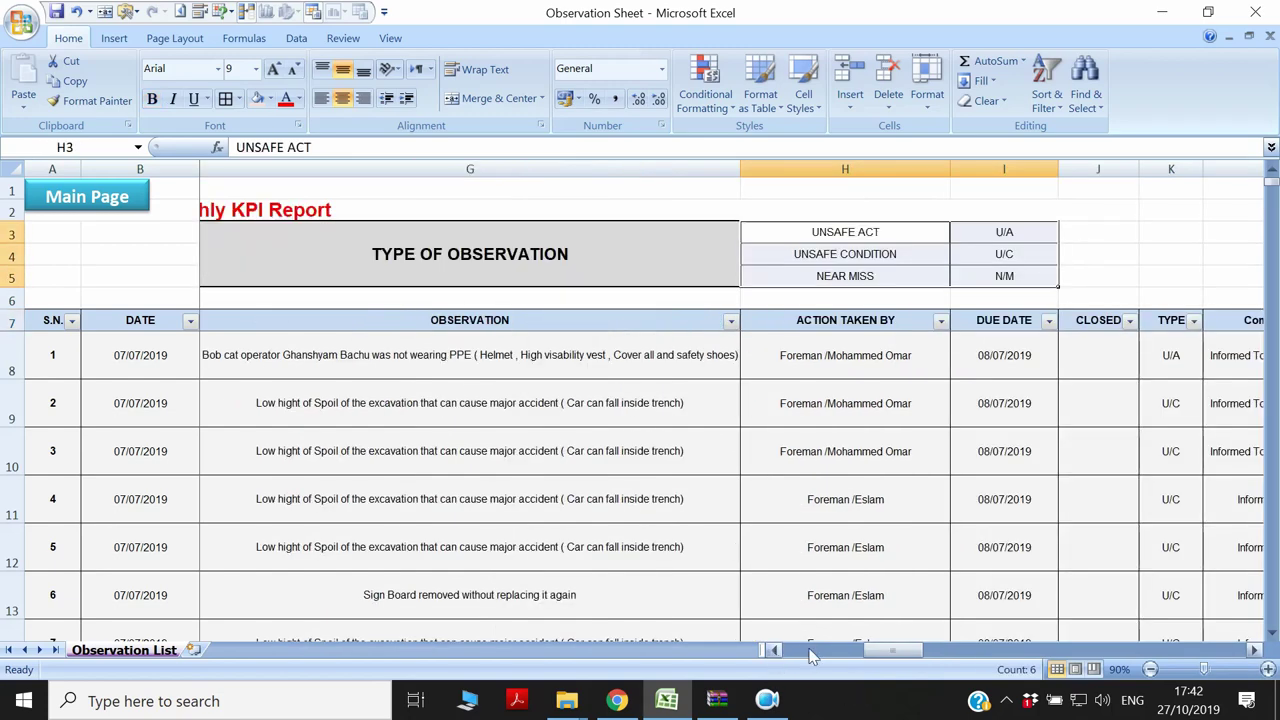
Highlight the first two observation records from Communication Statues back to ACTION TAKEN BY.
click(1256, 652)
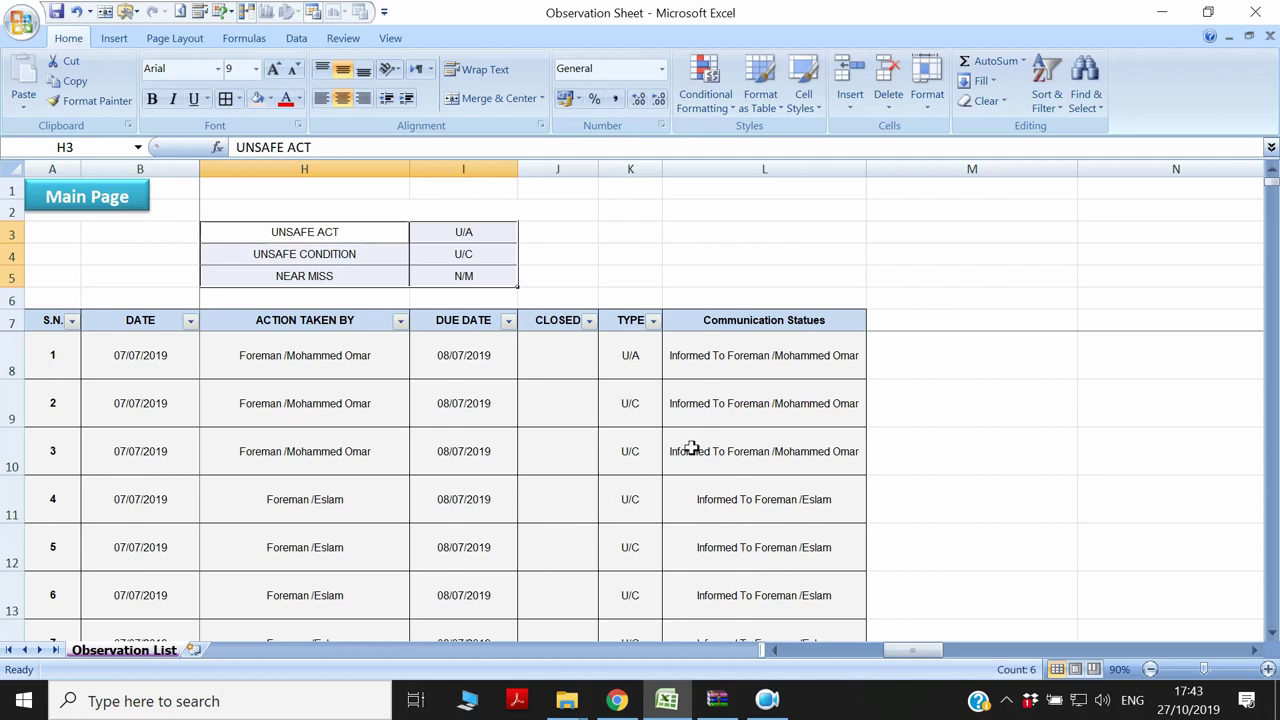
click(760, 373)
drag(760, 373, 237, 417)
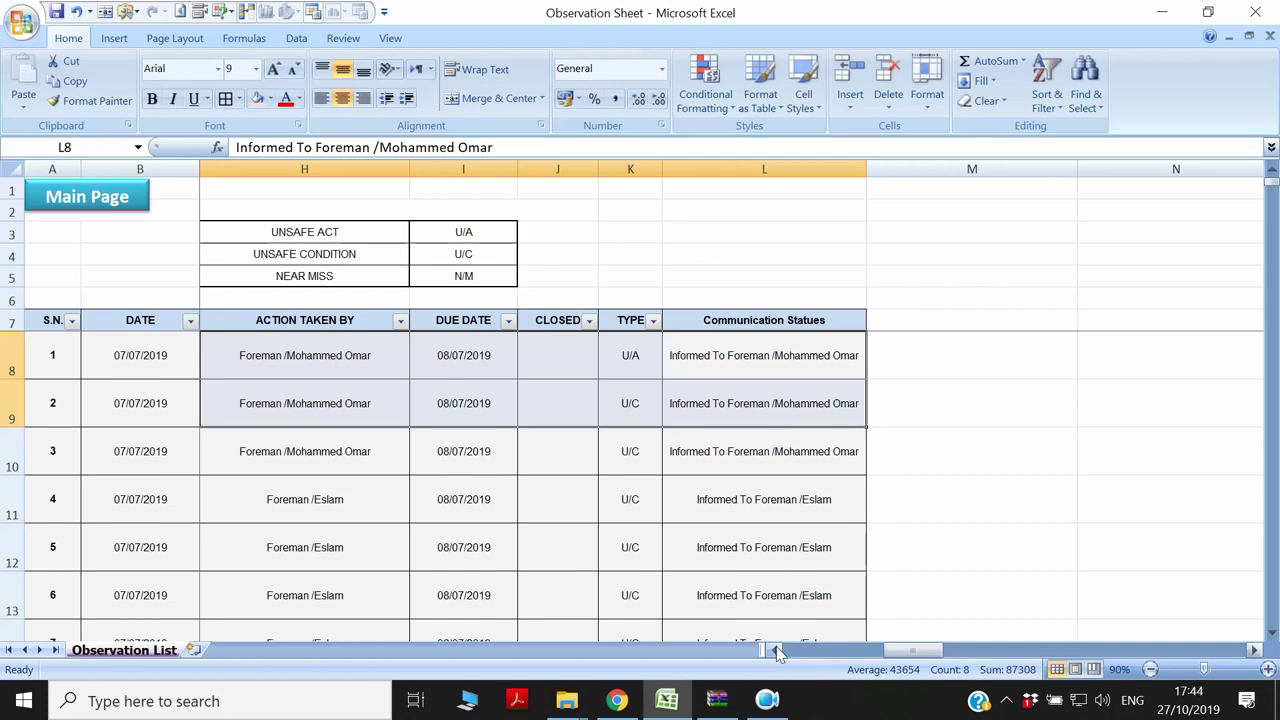
click(776, 650)
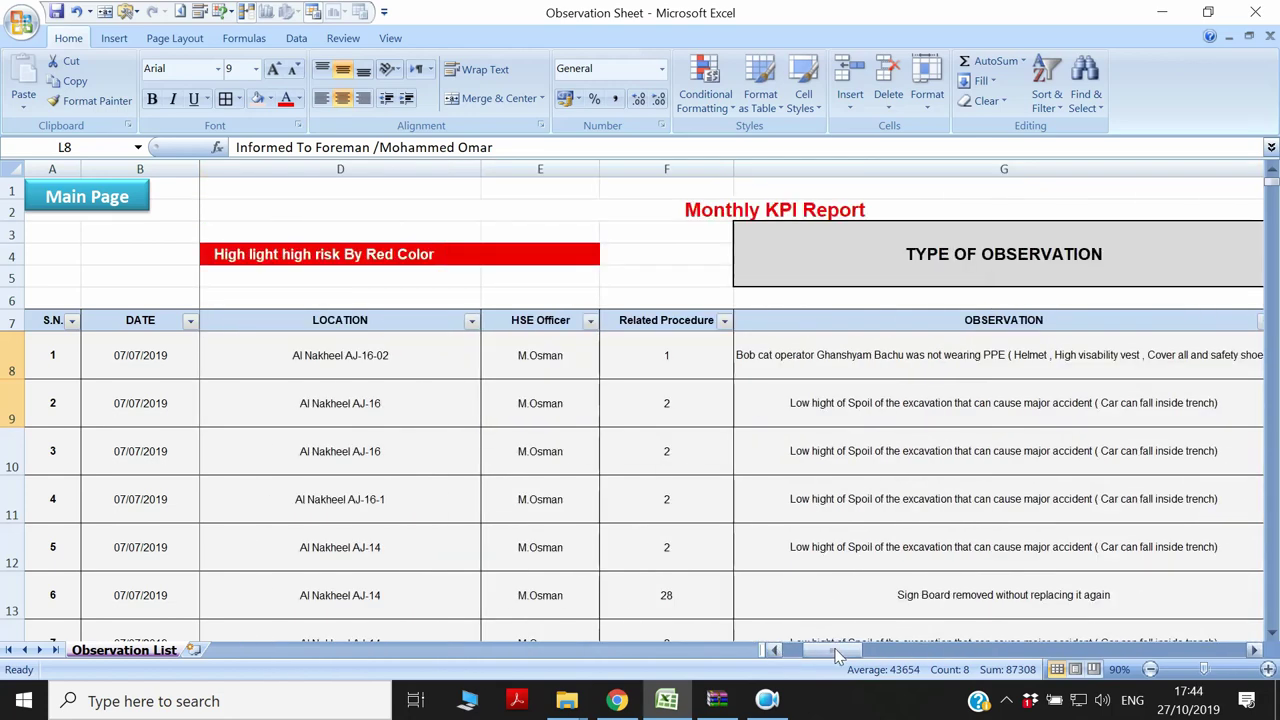
Inspect the Related Procedure numbers of observations 1, 2 and 6.
click(682, 364)
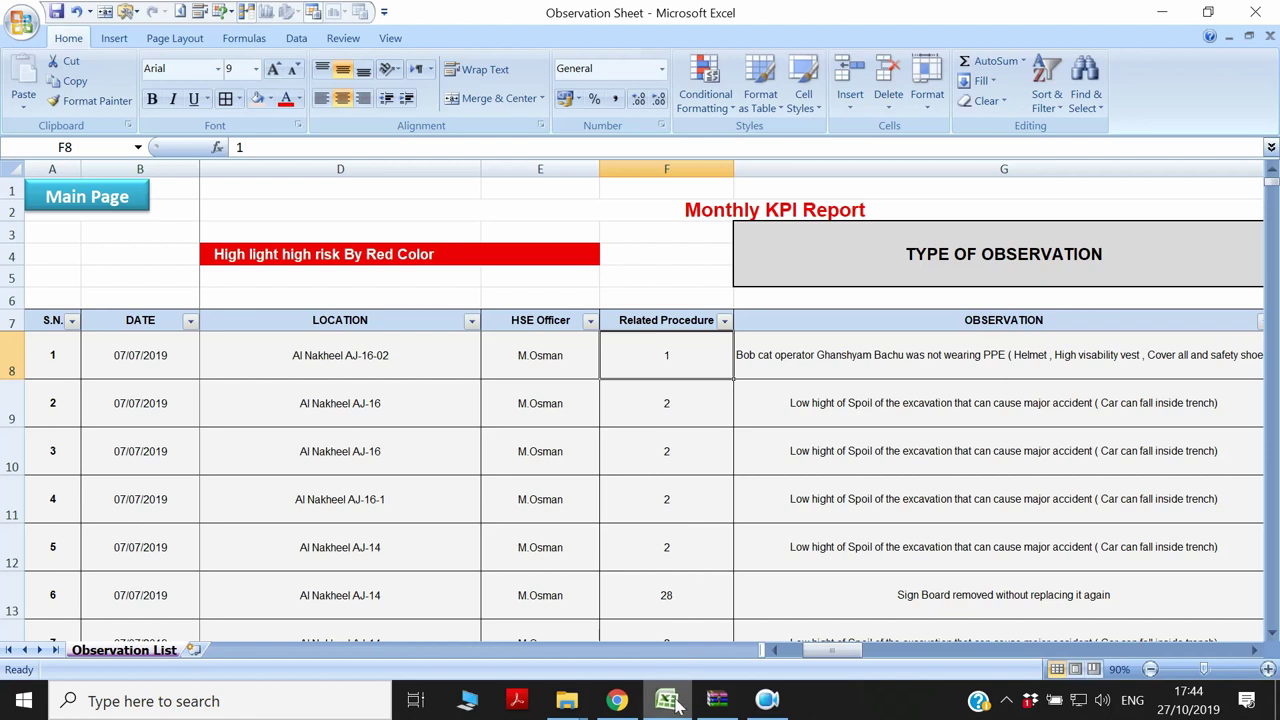
mouse_move(676, 706)
mouse_move(574, 706)
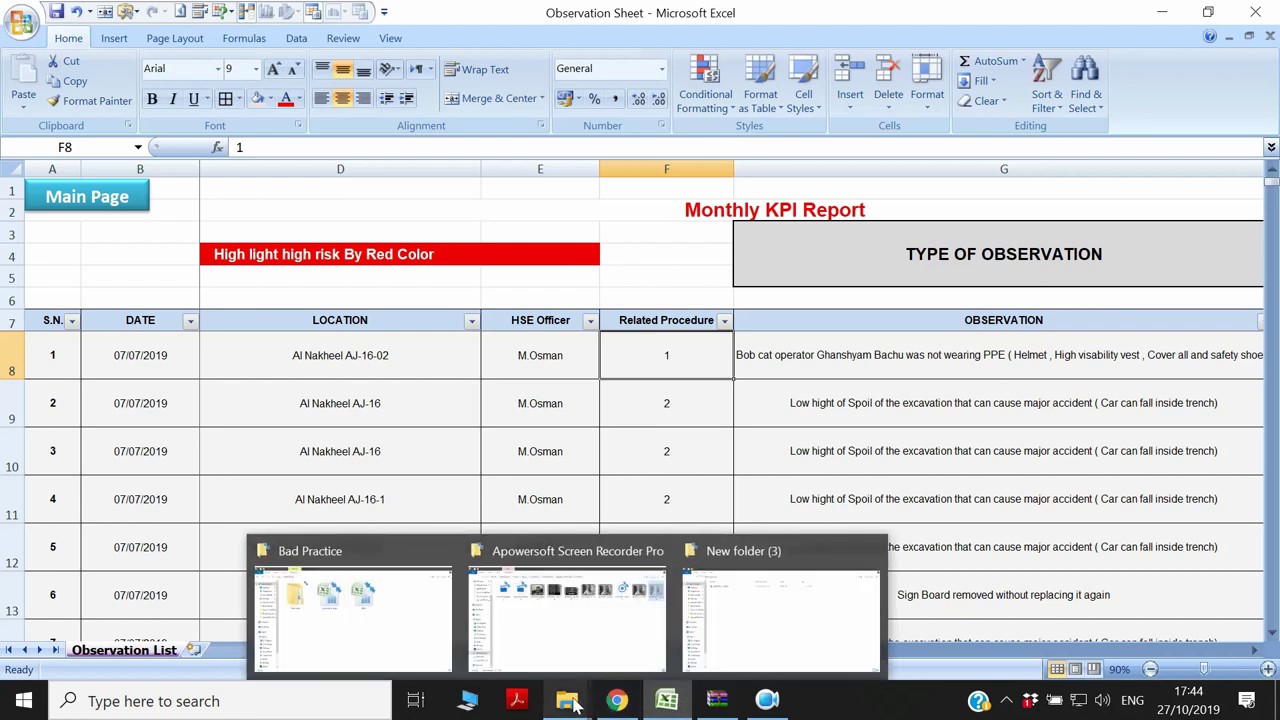
click(690, 405)
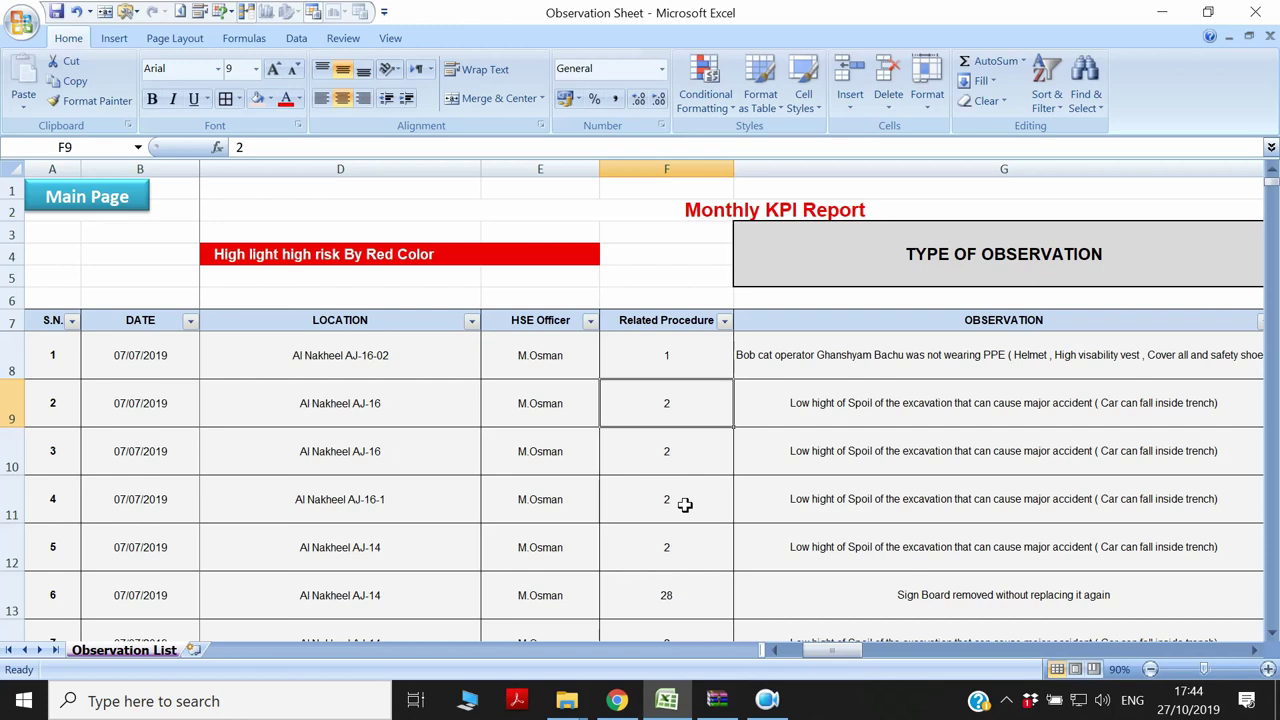
click(669, 592)
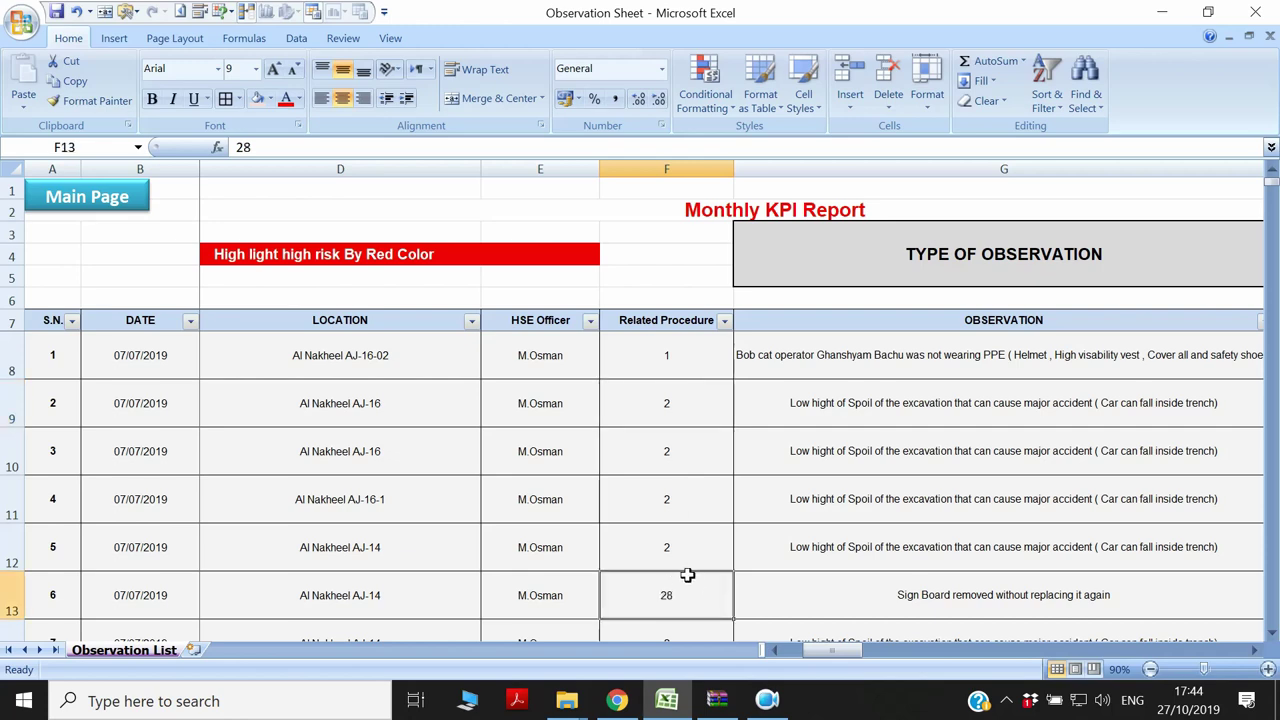
Switch to the EHS Dash Board (Tabuk last 2019) workbook and view the start of the Vehicles Acc. sheet.
double_click(300, 366)
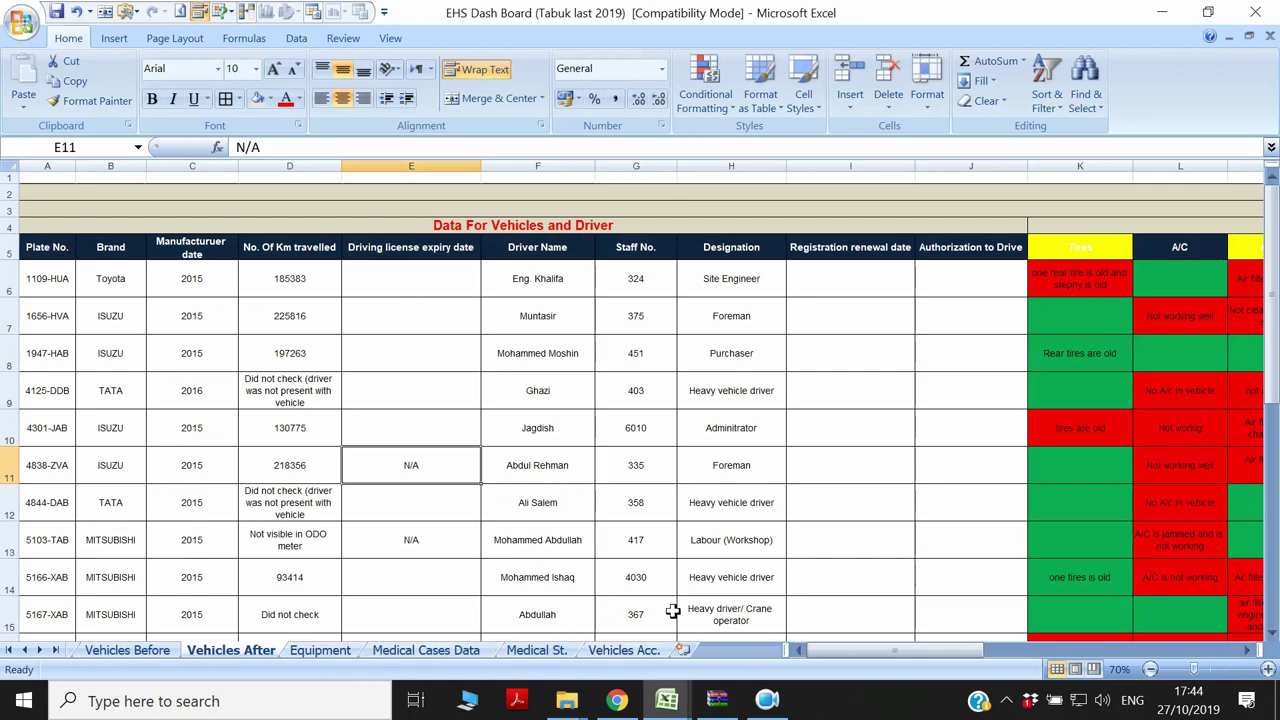
click(623, 650)
scroll(480, 520, up, 4)
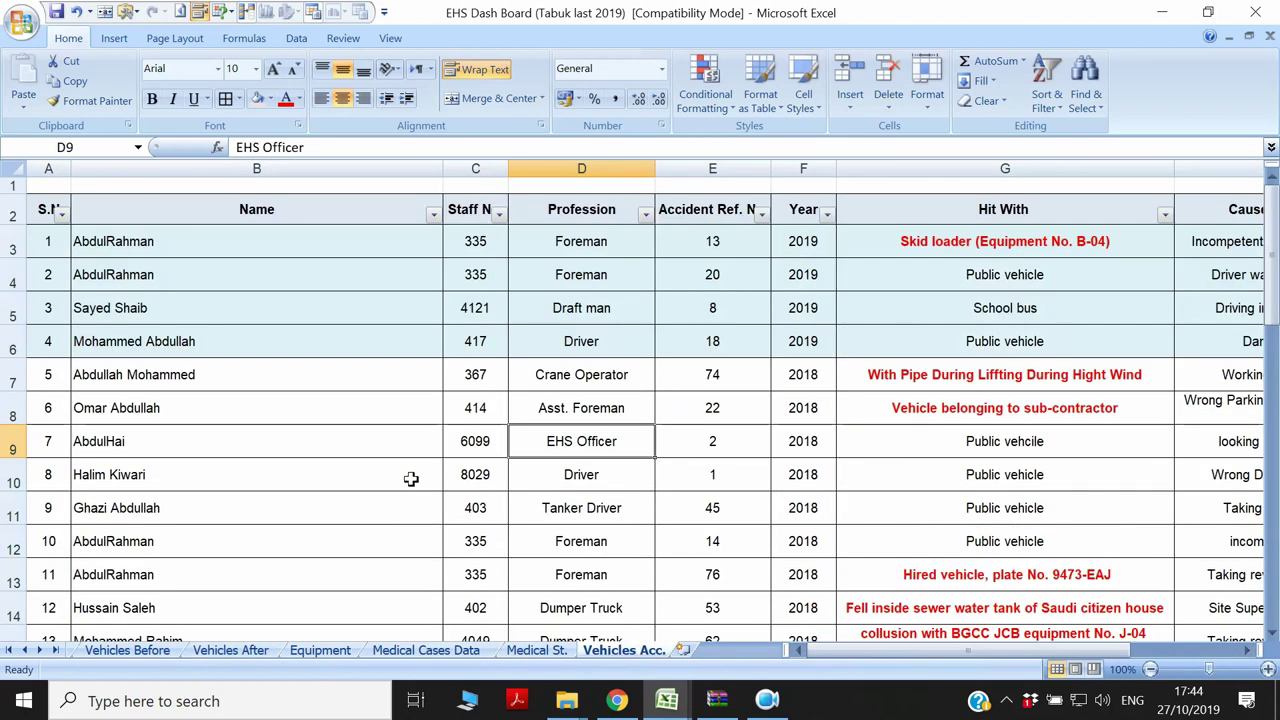
Open the Medical St. sheet and look through its standard deviation data up to the first row.
click(535, 650)
scroll(320, 503, up, 8)
scroll(320, 503, up, 20)
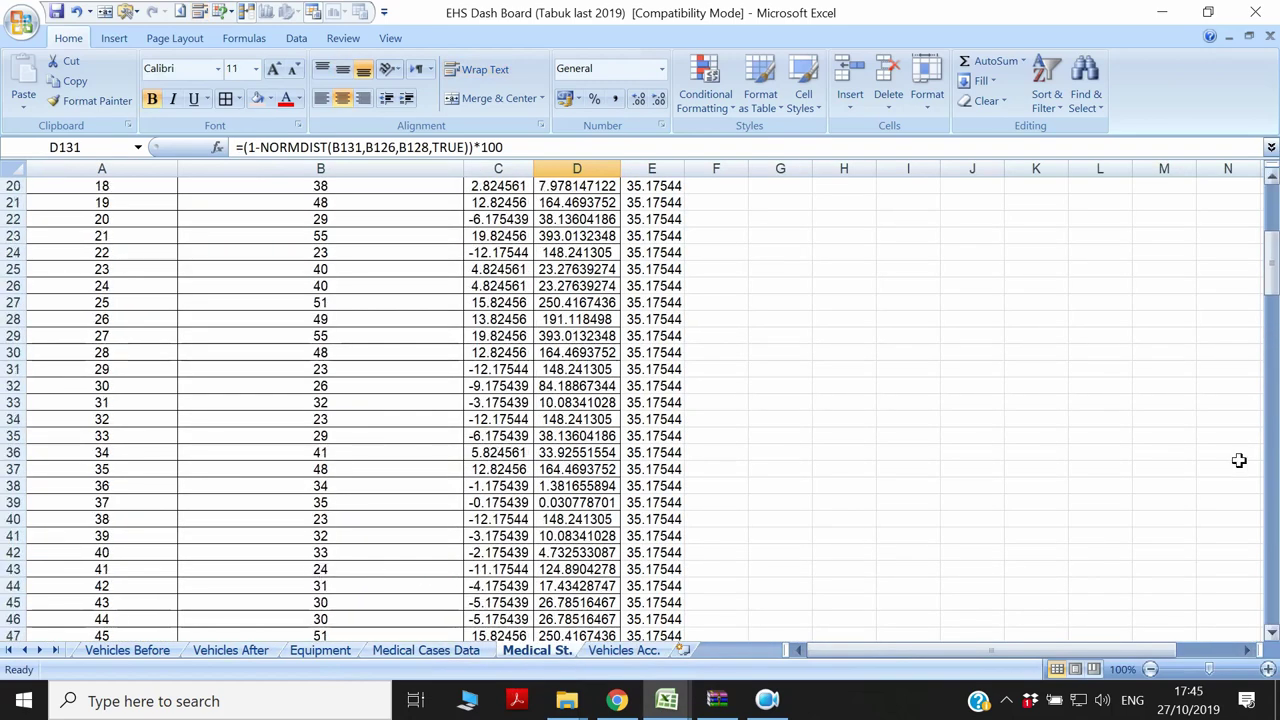
drag(1272, 284, 1273, 185)
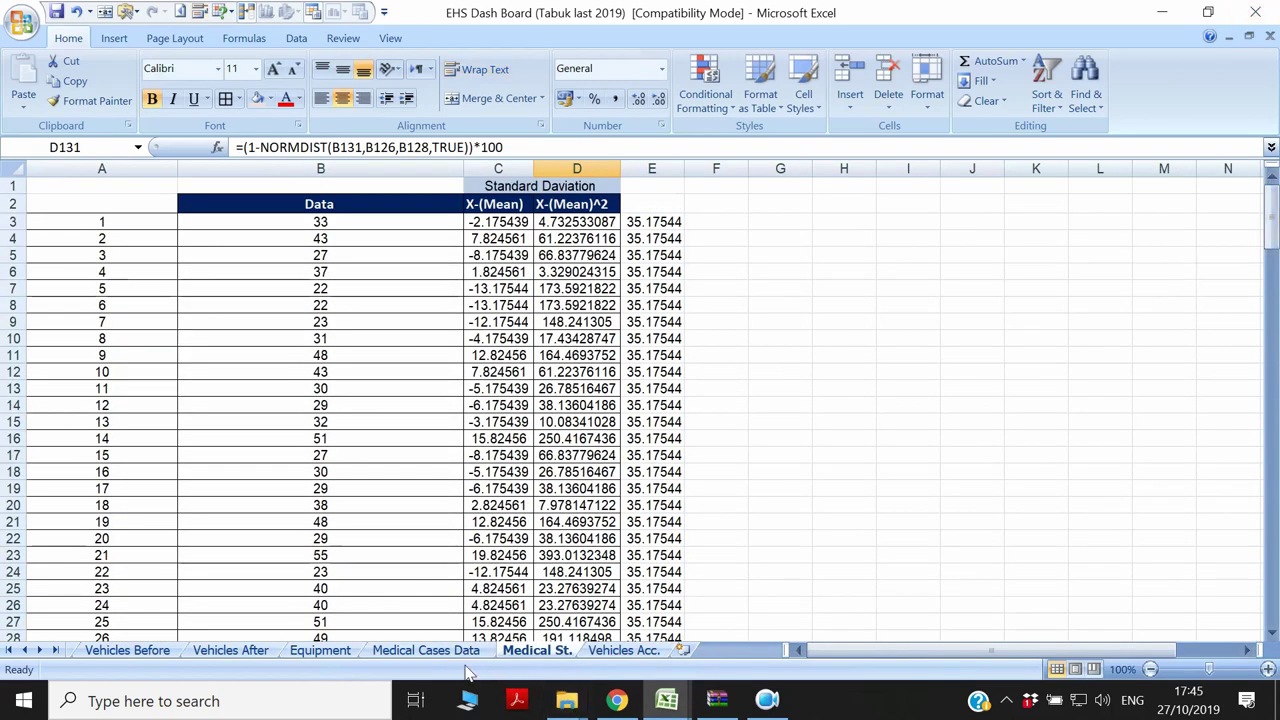
Browse the Medical Cases Data and Equipment sheets and return to the dashboard's Main Page.
click(426, 650)
scroll(545, 500, up, 20)
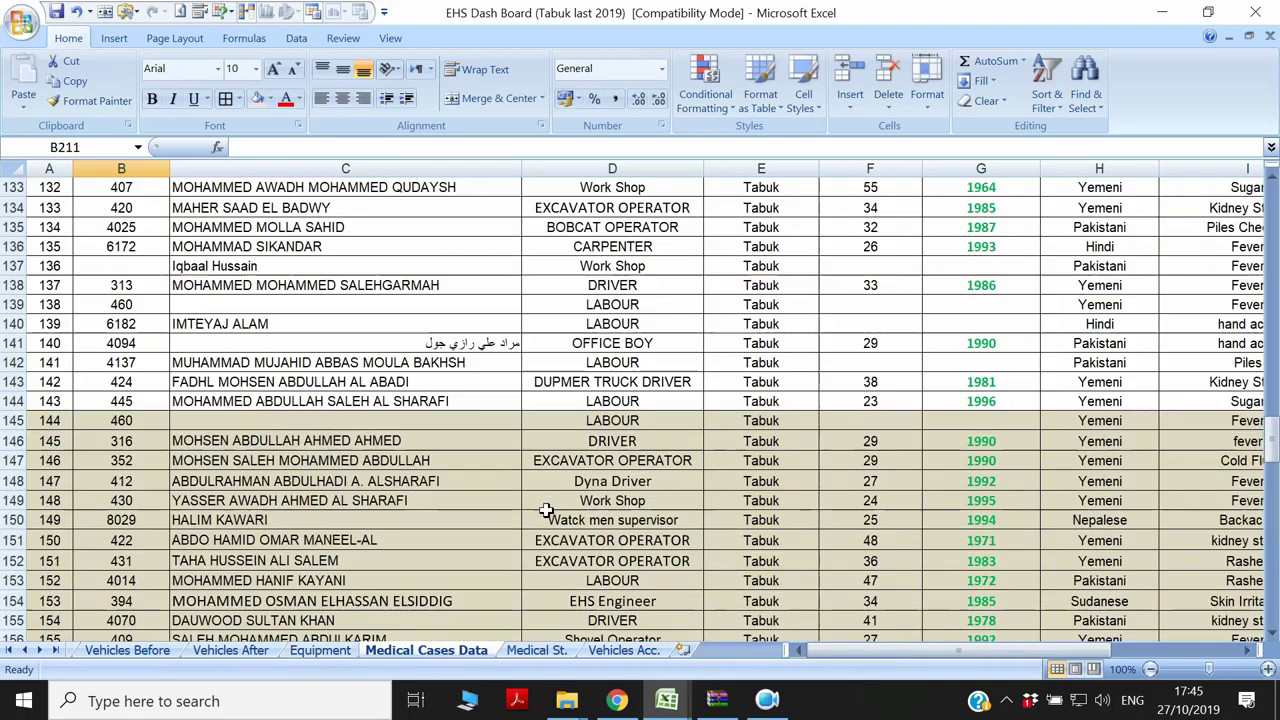
scroll(545, 510, up, 20)
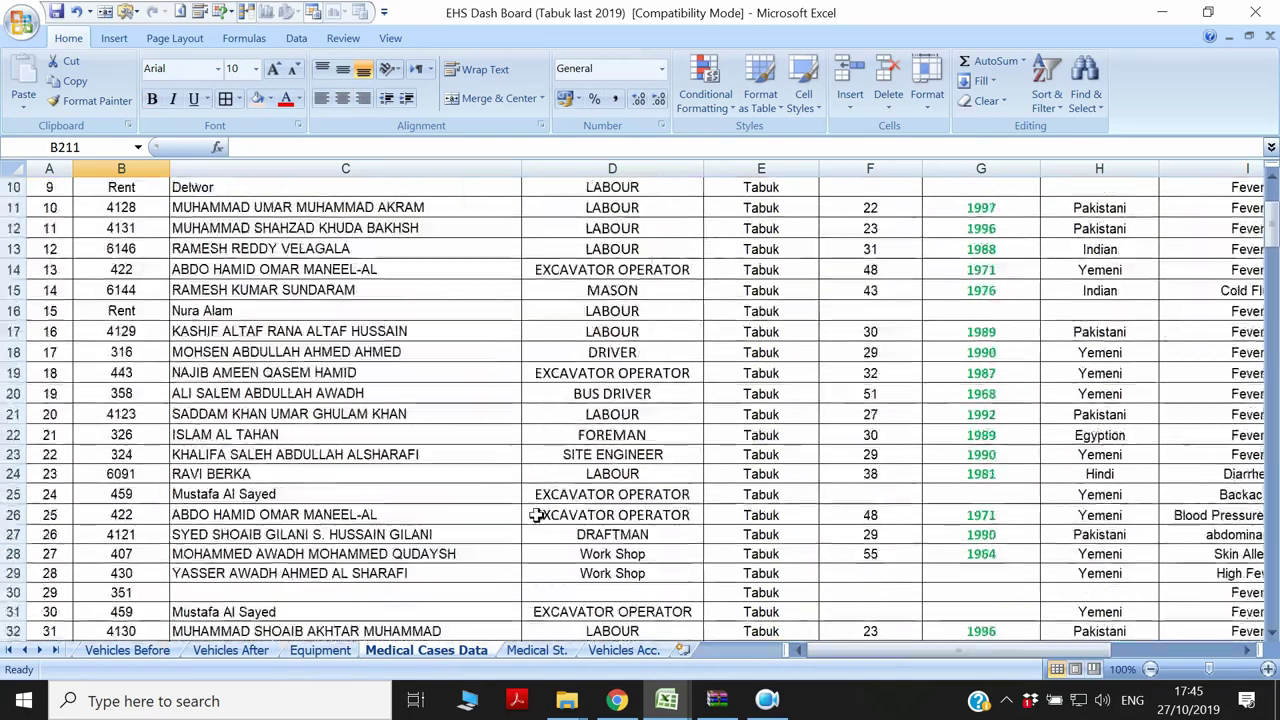
click(320, 650)
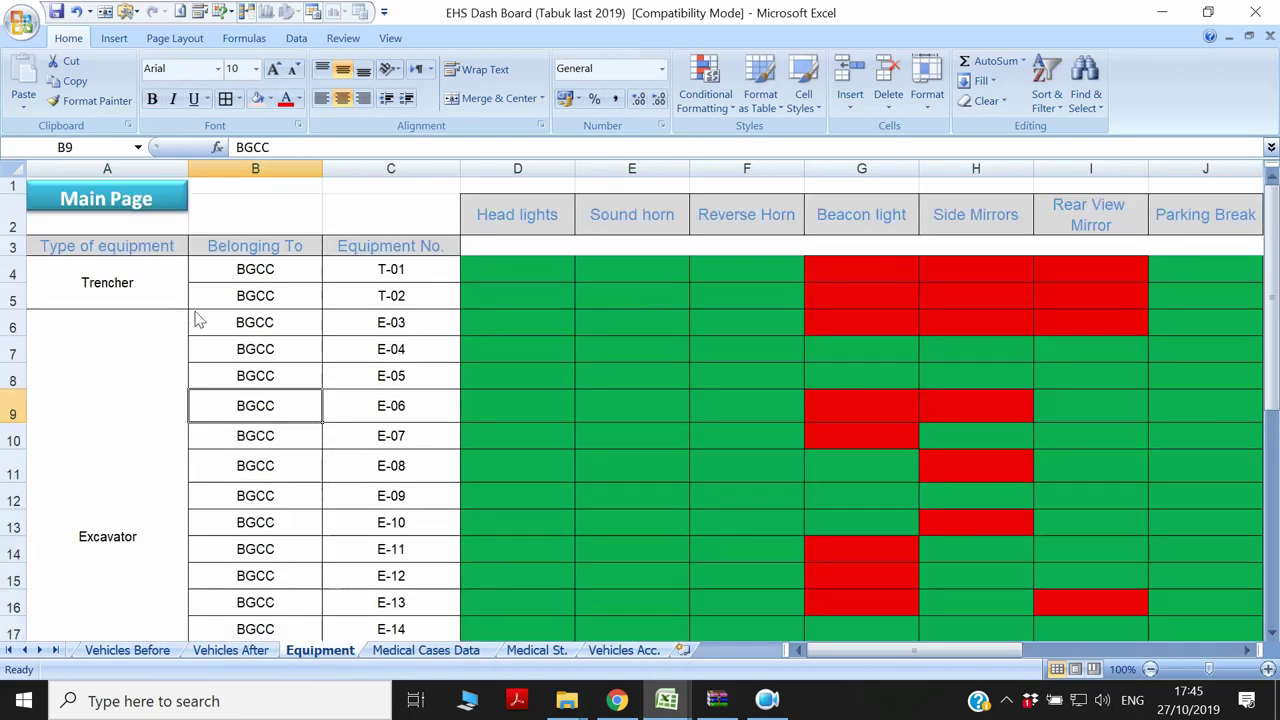
click(166, 201)
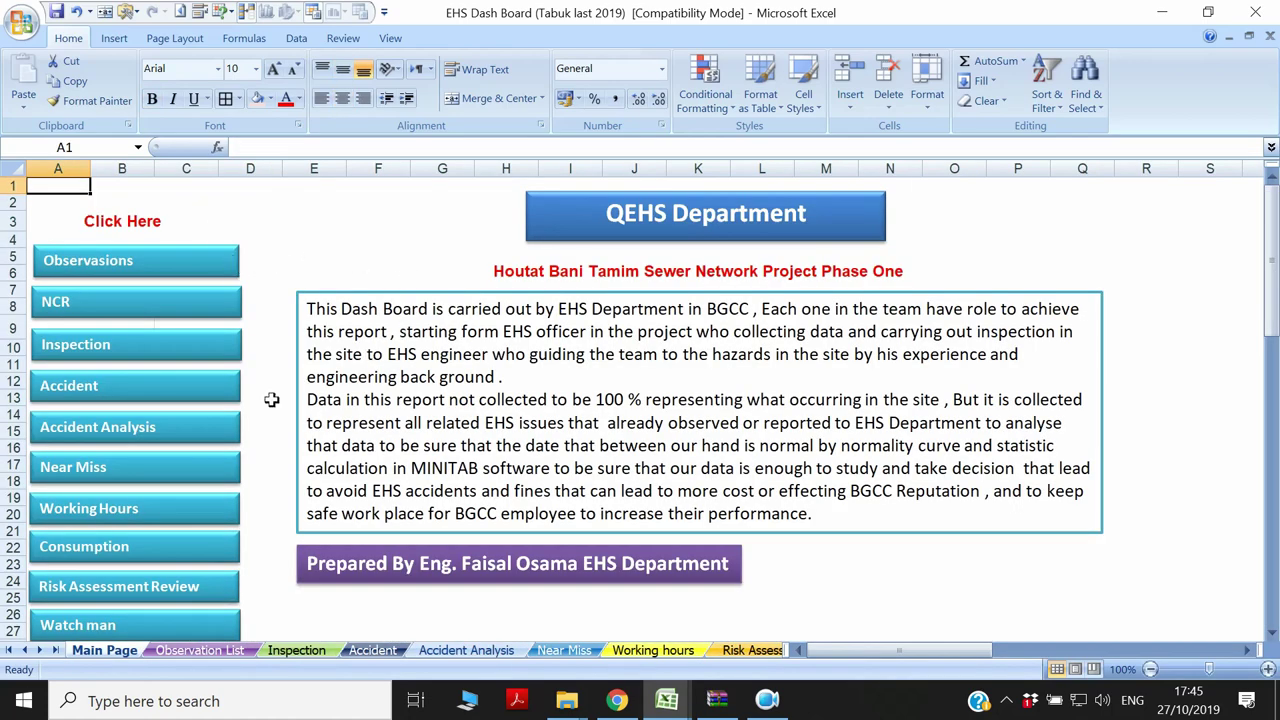
Open the Observation List through its Main Page link and return to the Main Page.
scroll(196, 470, down, 1)
scroll(195, 466, up, 1)
click(98, 261)
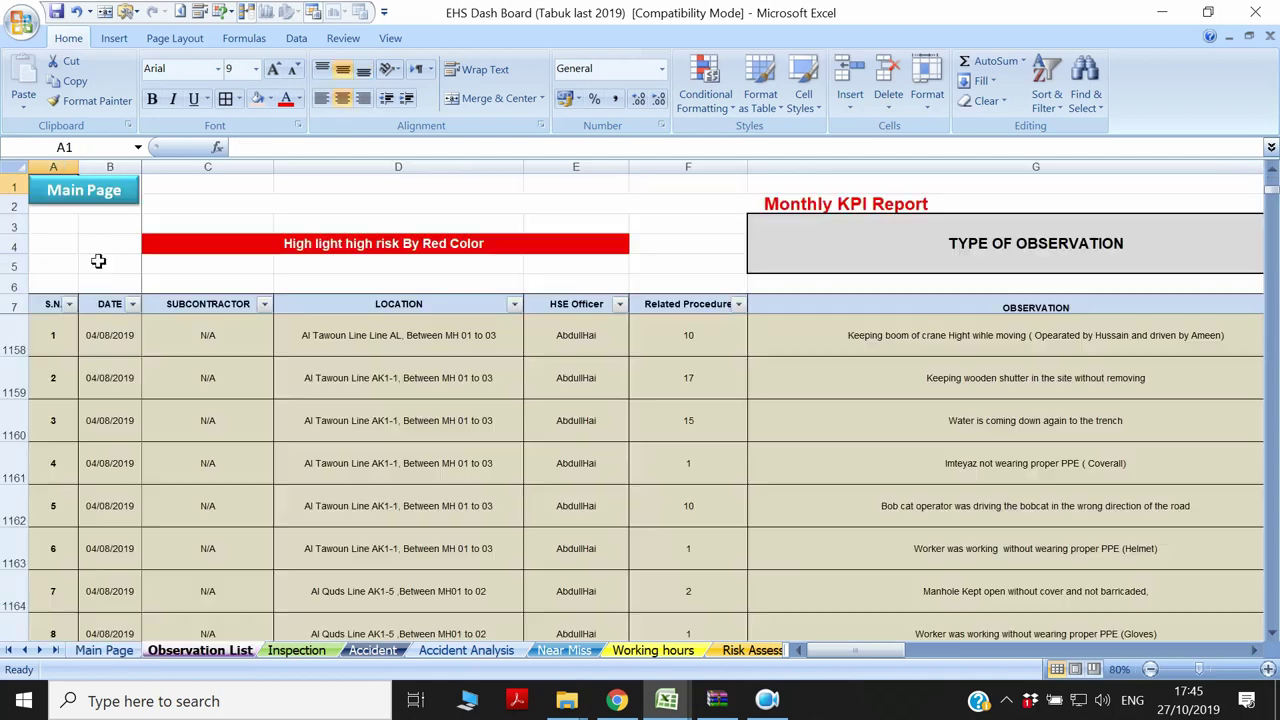
click(108, 195)
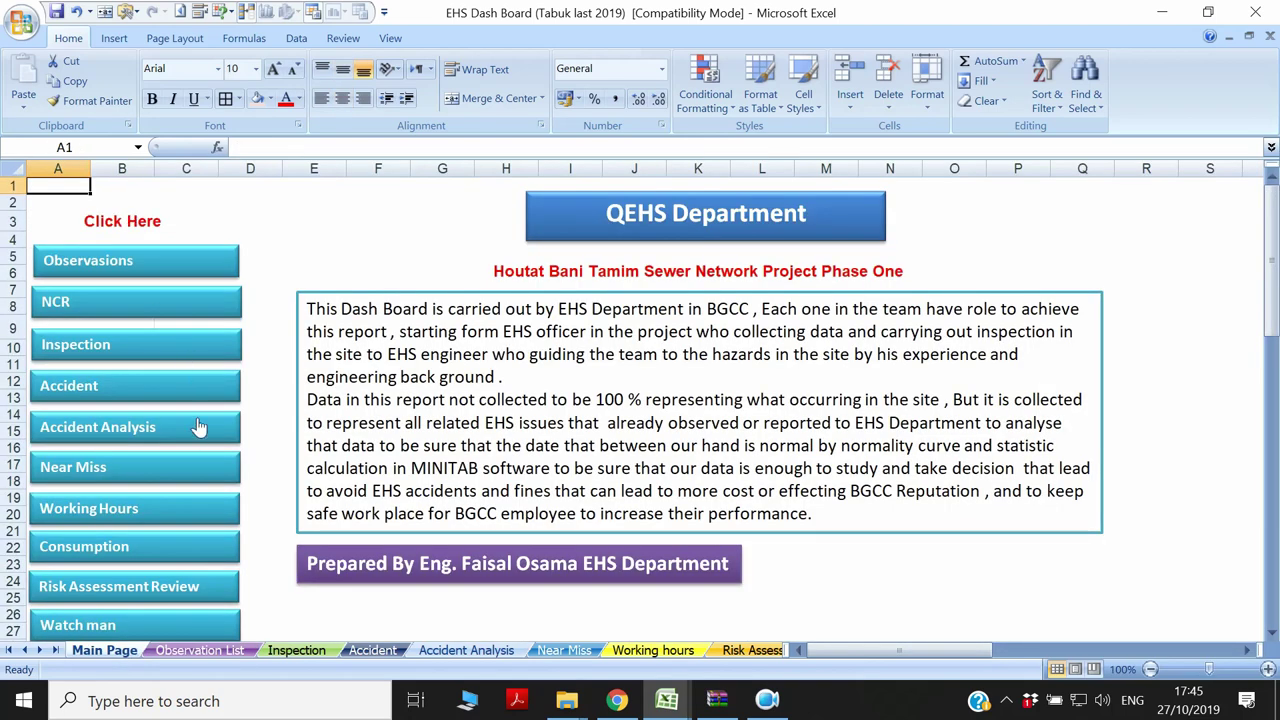
Open the NCR Summary through its Main Page link and highlight the numbered Related Procedure list, starting at Personal Protective Equipment.
scroll(116, 401, down, 2)
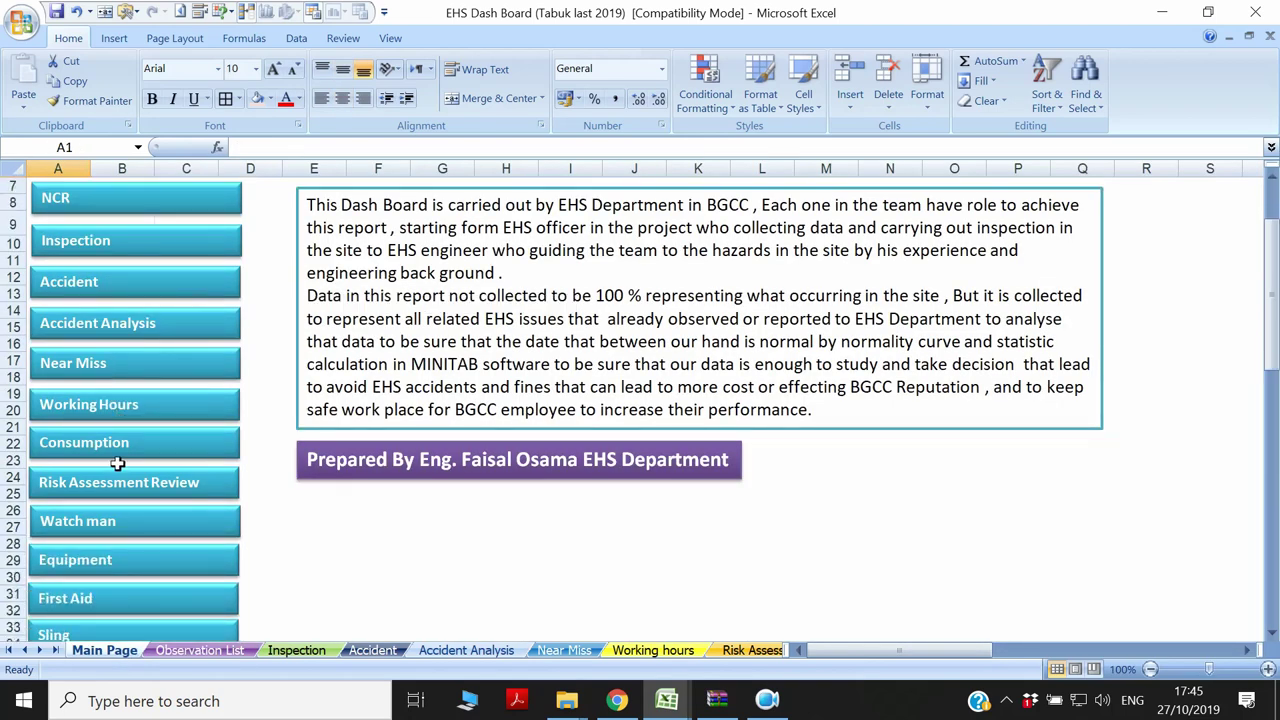
scroll(120, 470, down, 4)
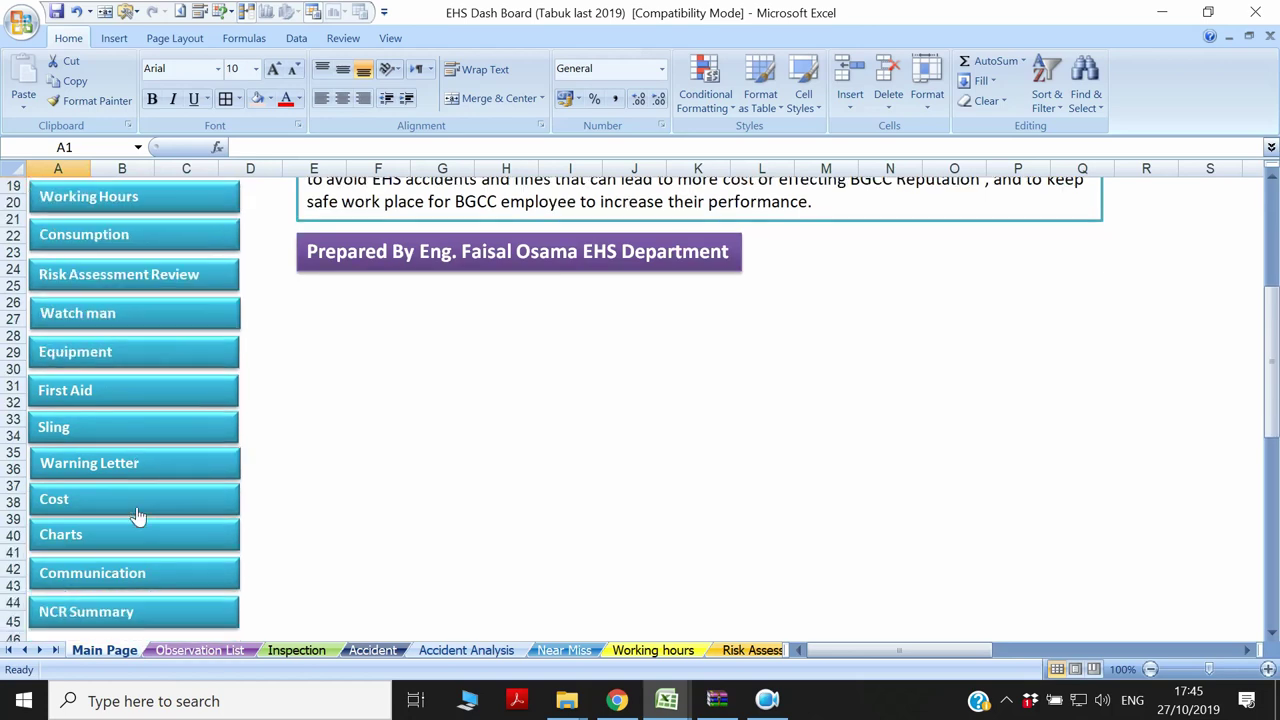
click(106, 612)
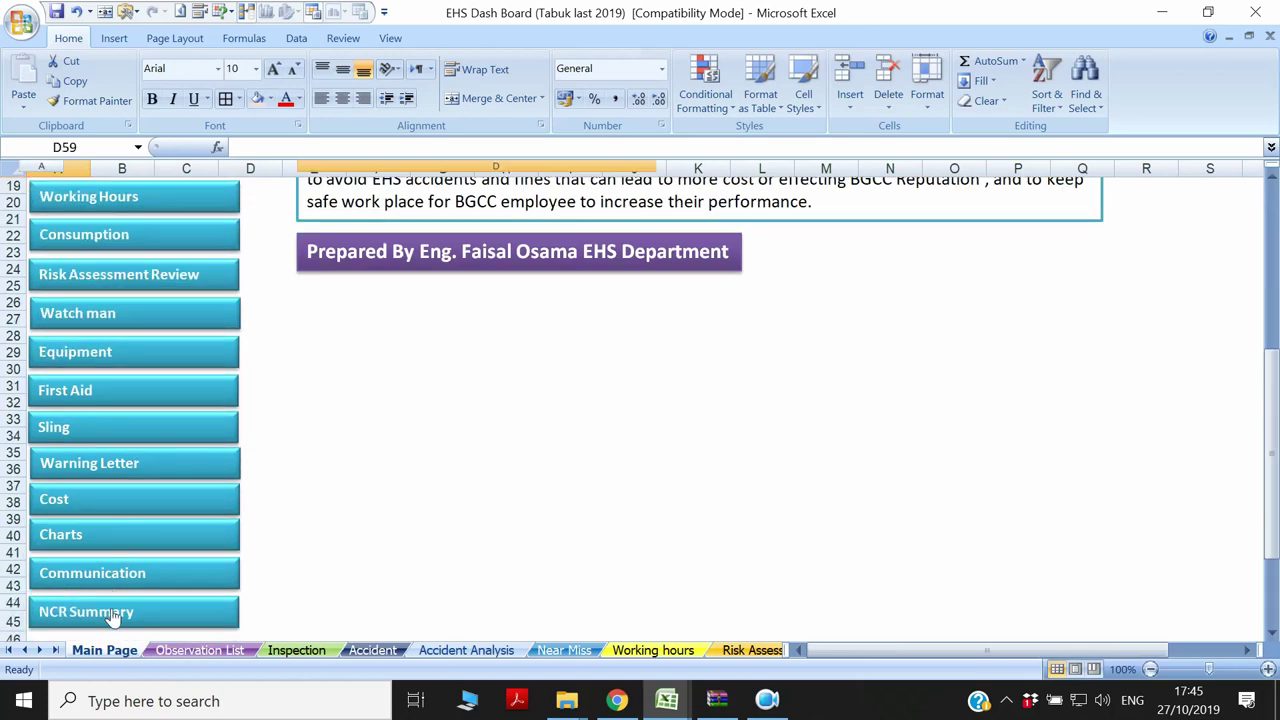
scroll(331, 494, down, 2)
scroll(331, 494, down, 8)
scroll(355, 487, up, 5)
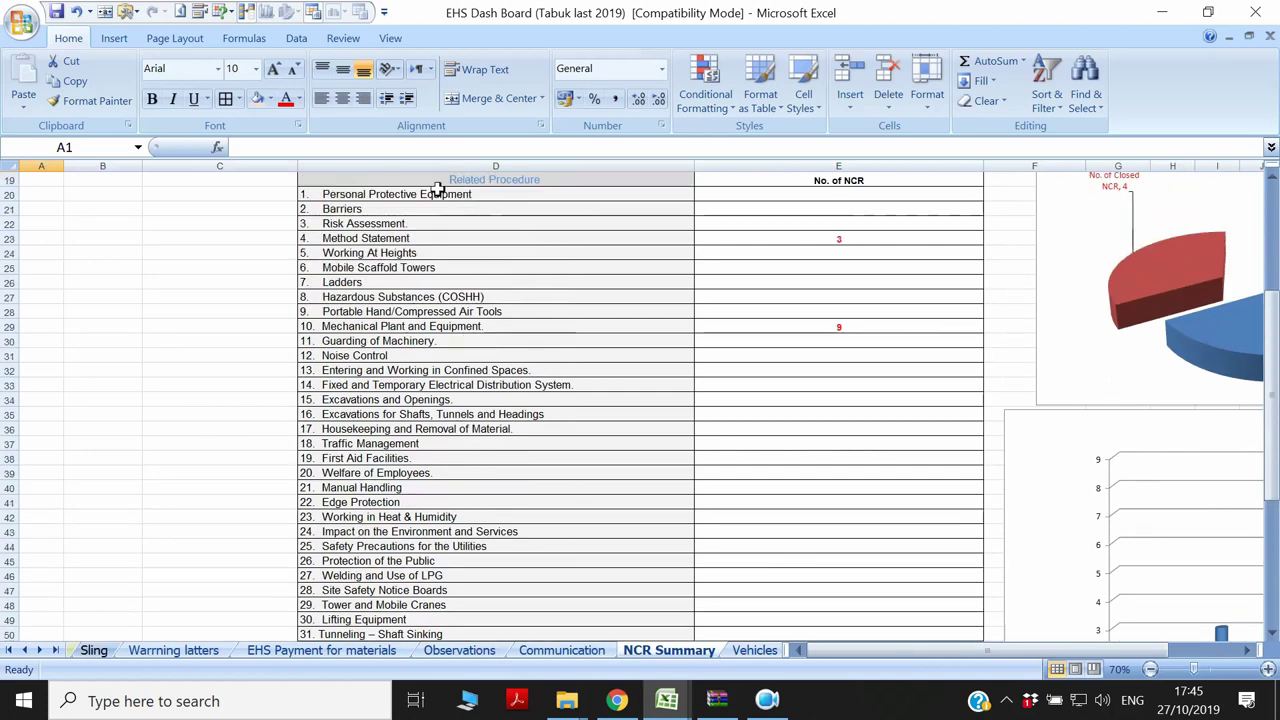
drag(462, 194, 608, 589)
scroll(574, 531, up, 5)
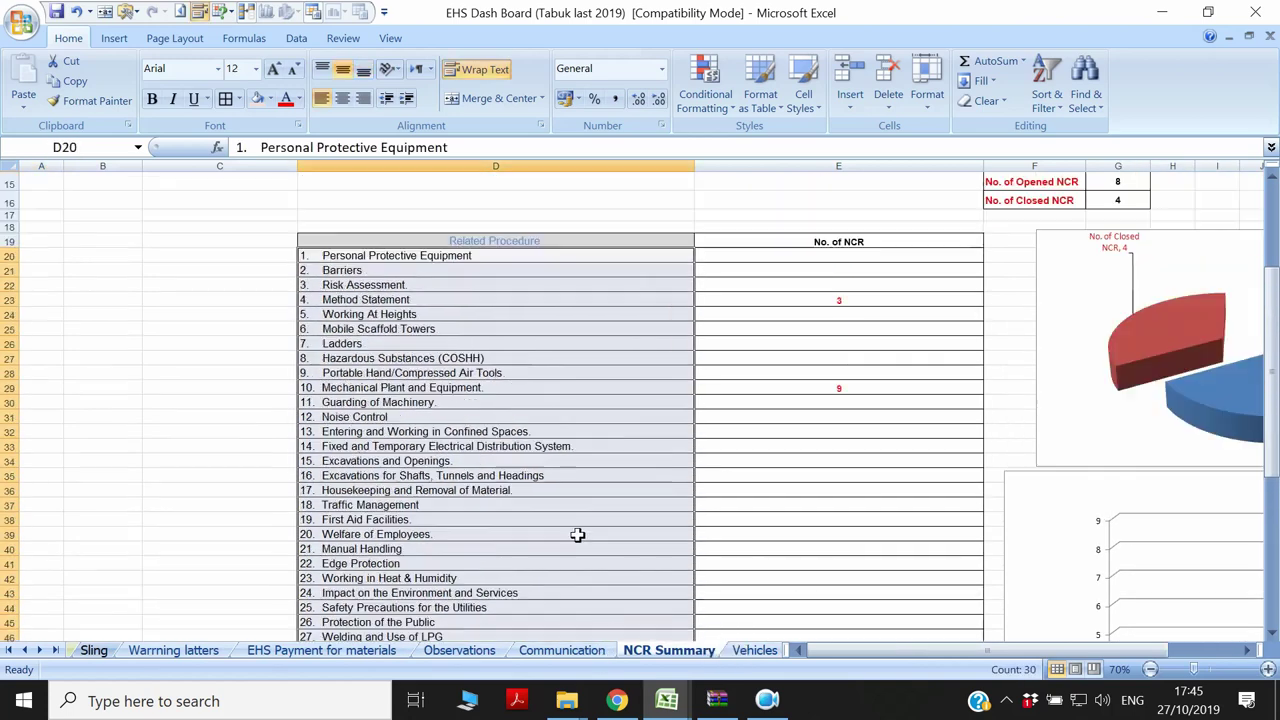
Enlarge the NCR Summary to 90% and go through the Related Procedure list from Personal Protective Equipment to Entering and Working in Confined Spaces.
scroll(550, 525, down, 3)
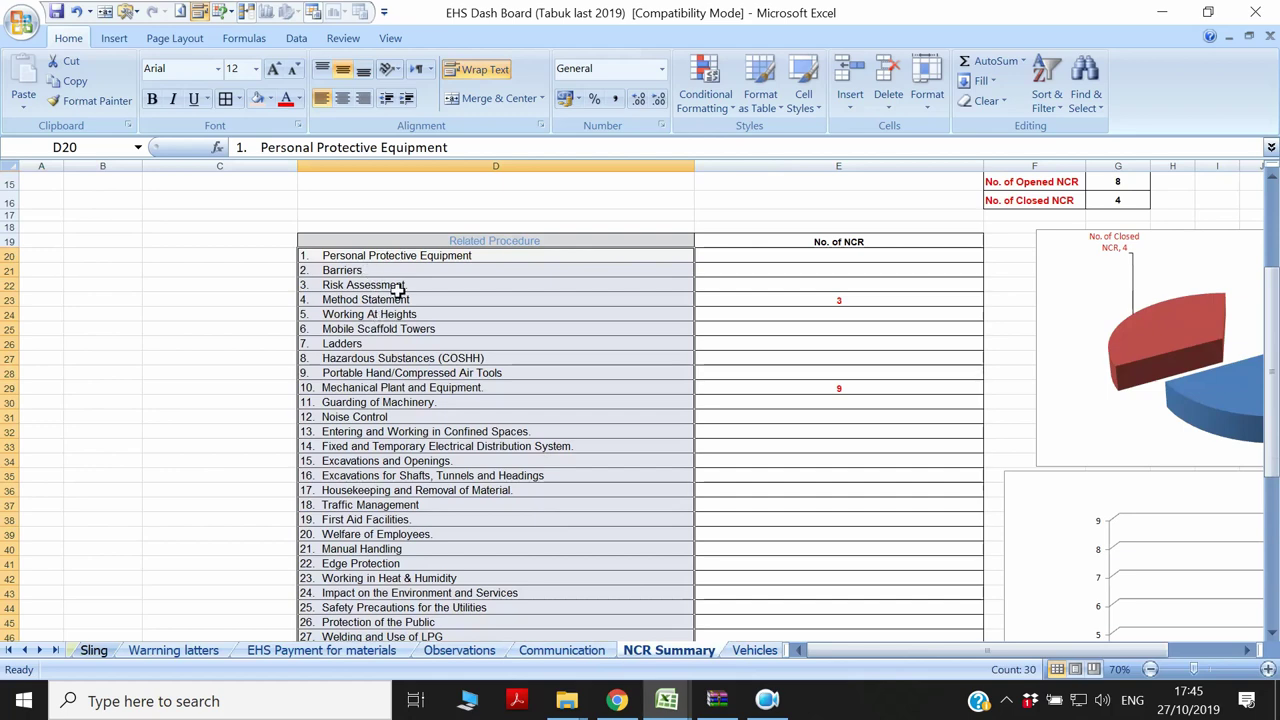
click(1267, 669)
click(1267, 669)
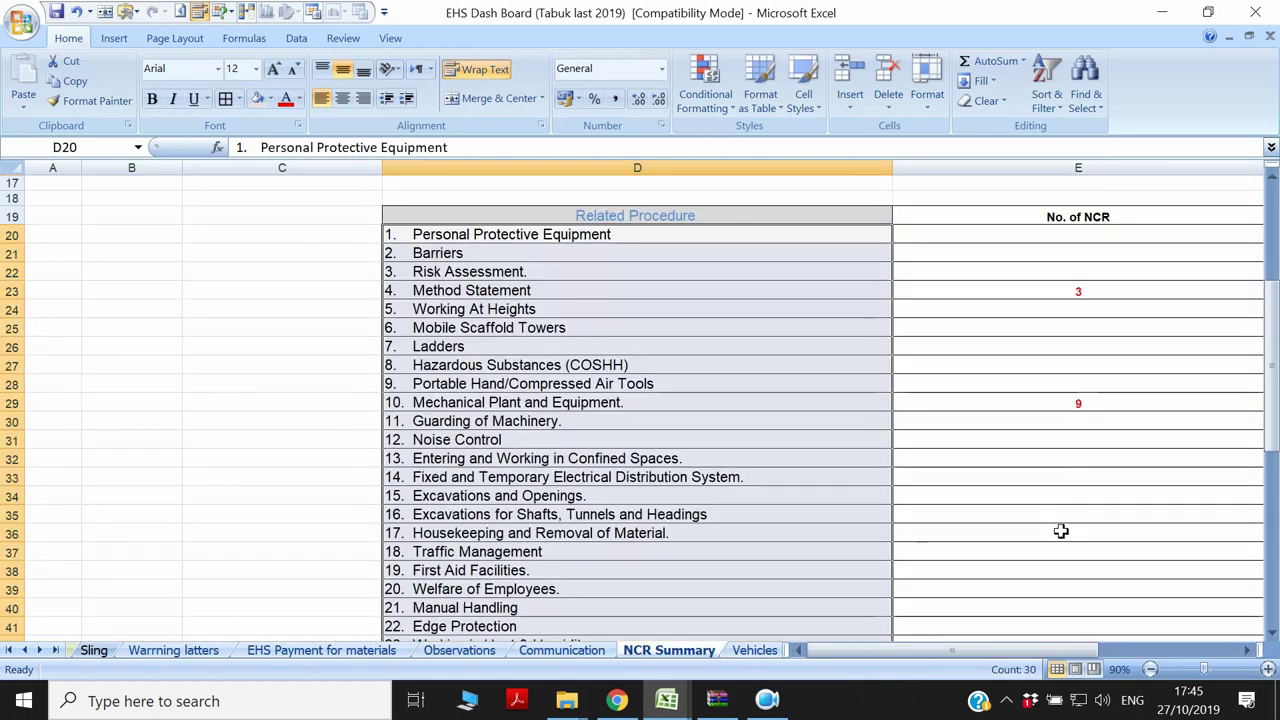
click(500, 253)
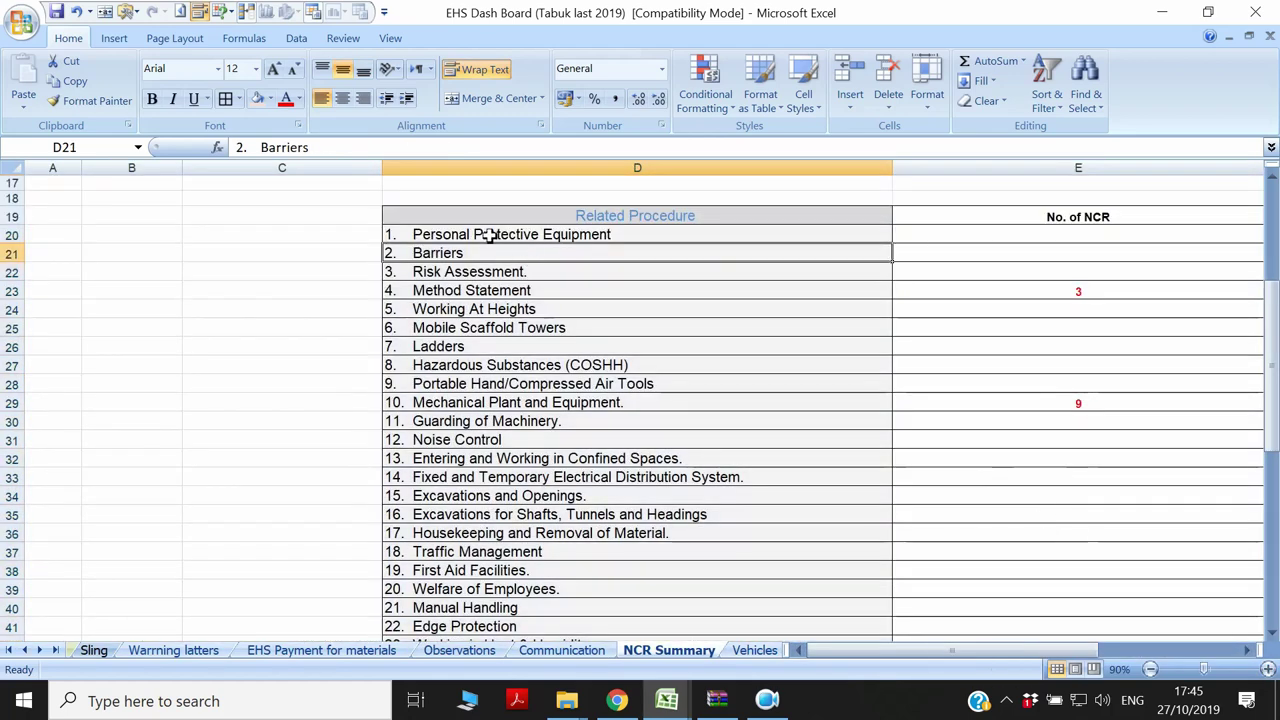
click(491, 236)
click(488, 272)
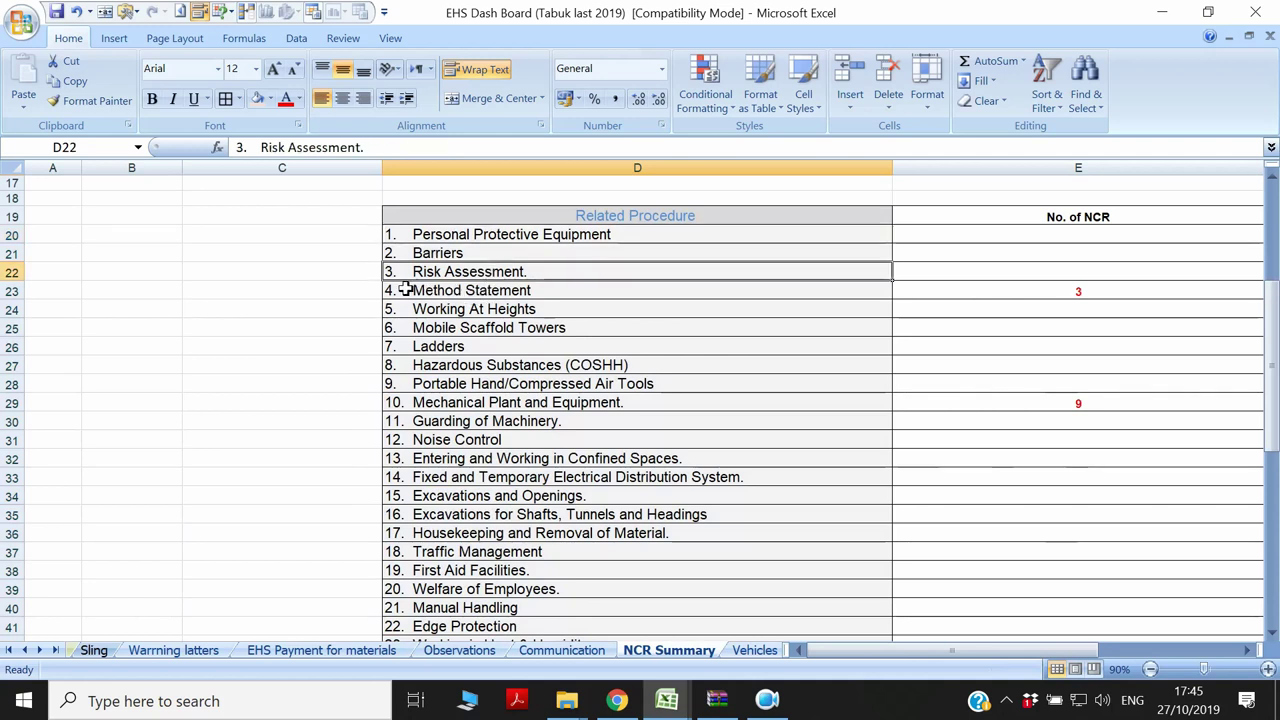
click(438, 290)
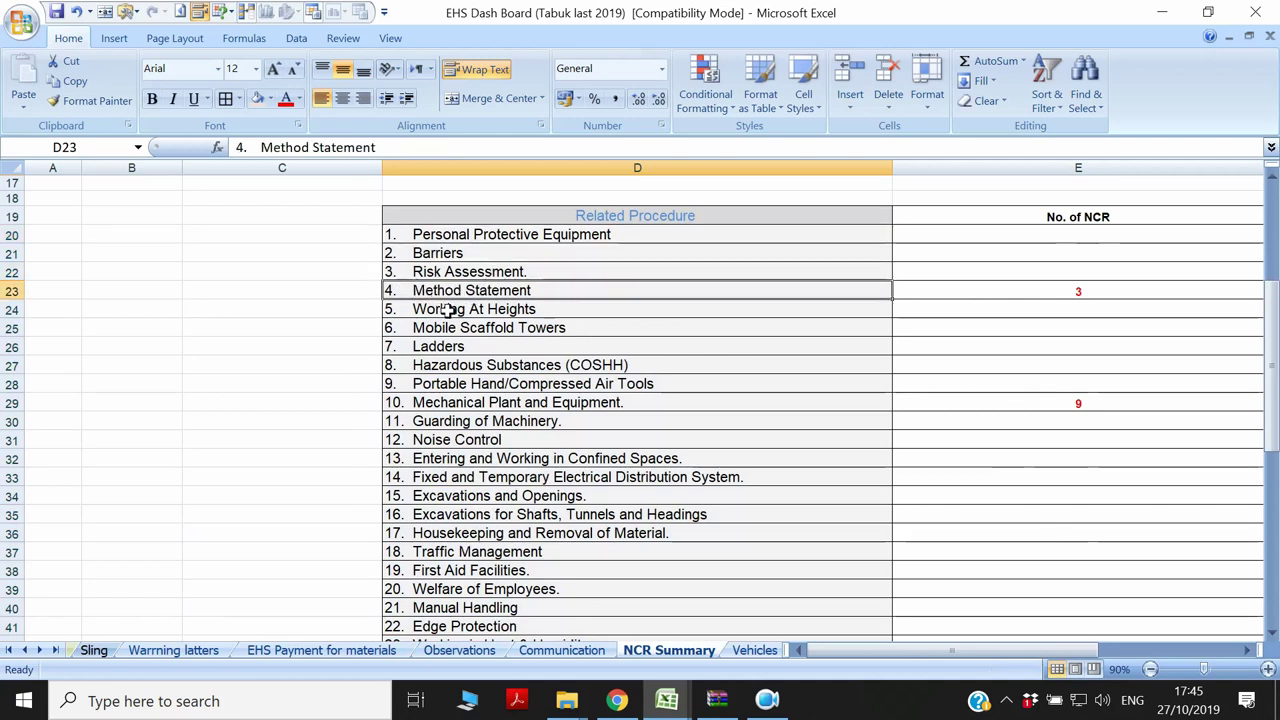
click(478, 365)
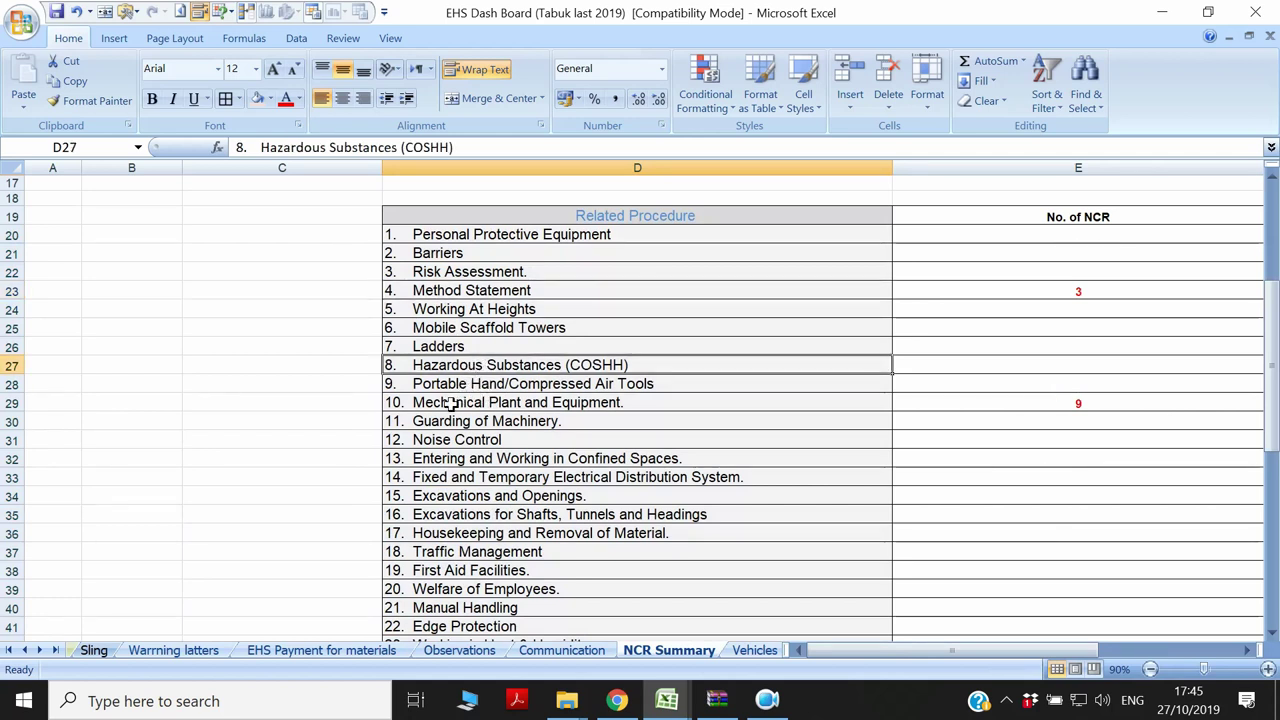
click(500, 440)
click(505, 460)
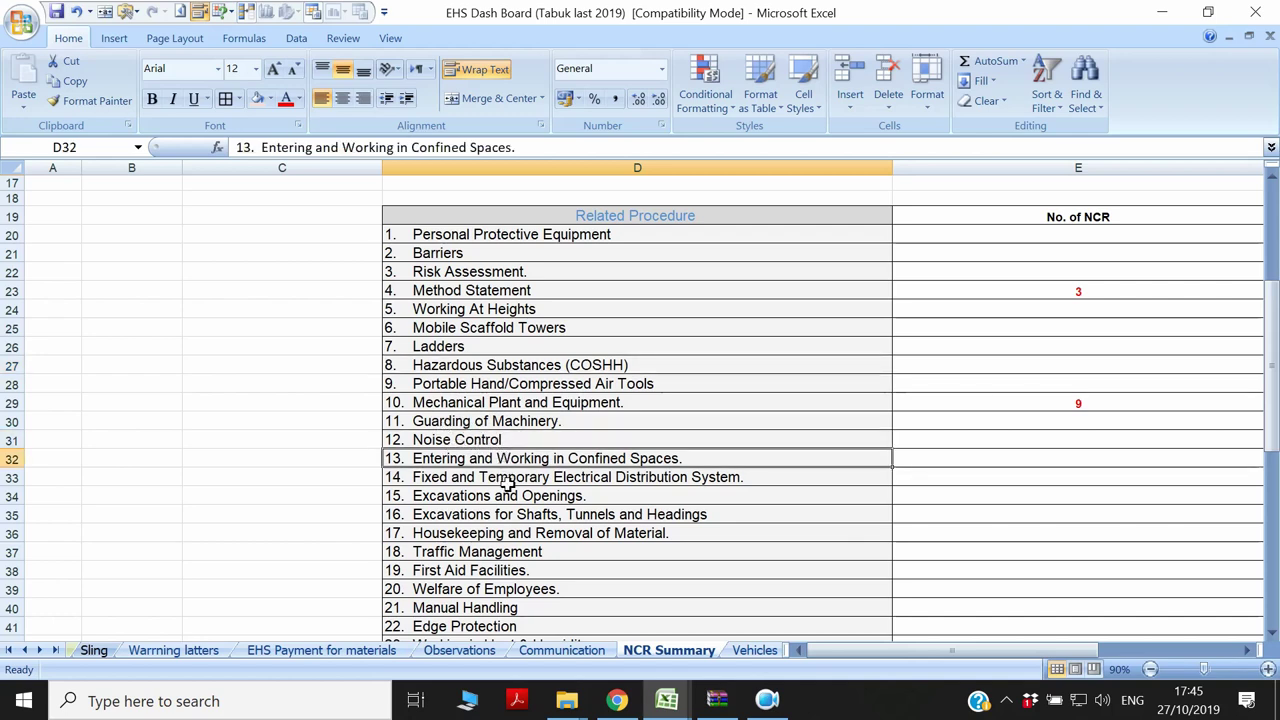
Continue through the Related Procedure list down to Welfare of Employees, Manual Handling and Edge Protection.
scroll(505, 475, down, 1)
click(512, 521)
click(512, 539)
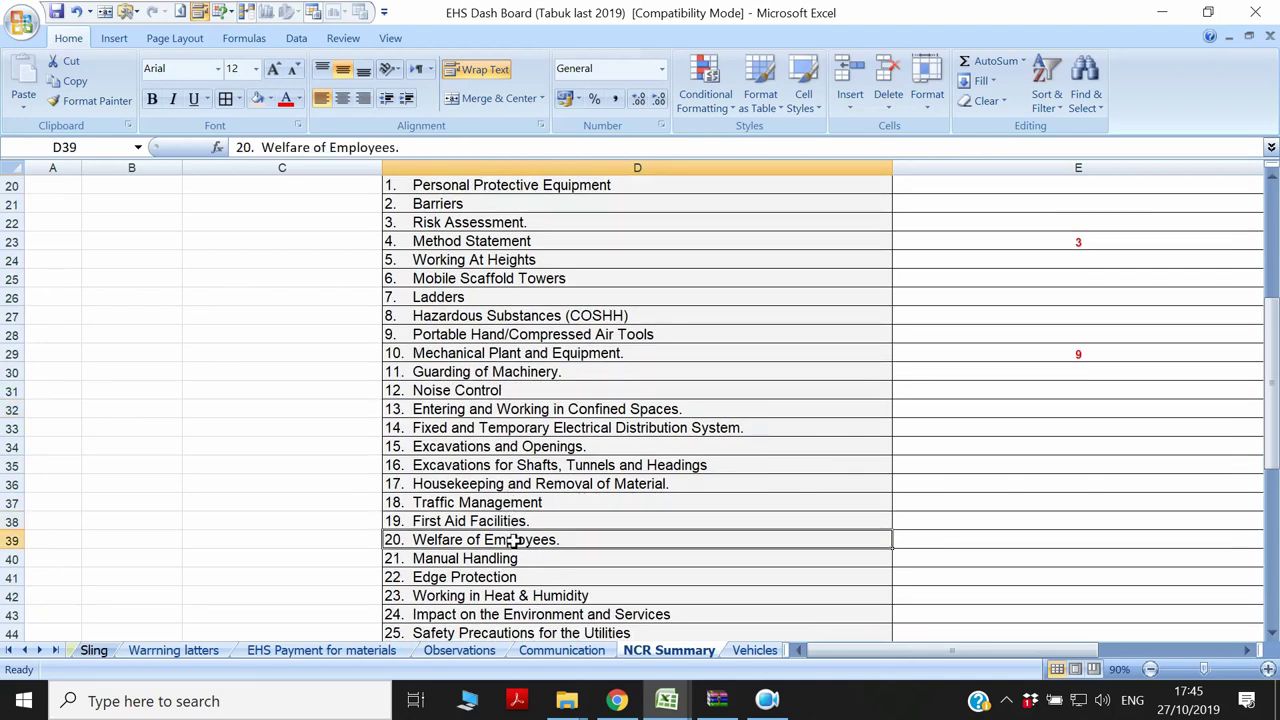
click(508, 558)
click(510, 577)
scroll(515, 550, down, 1)
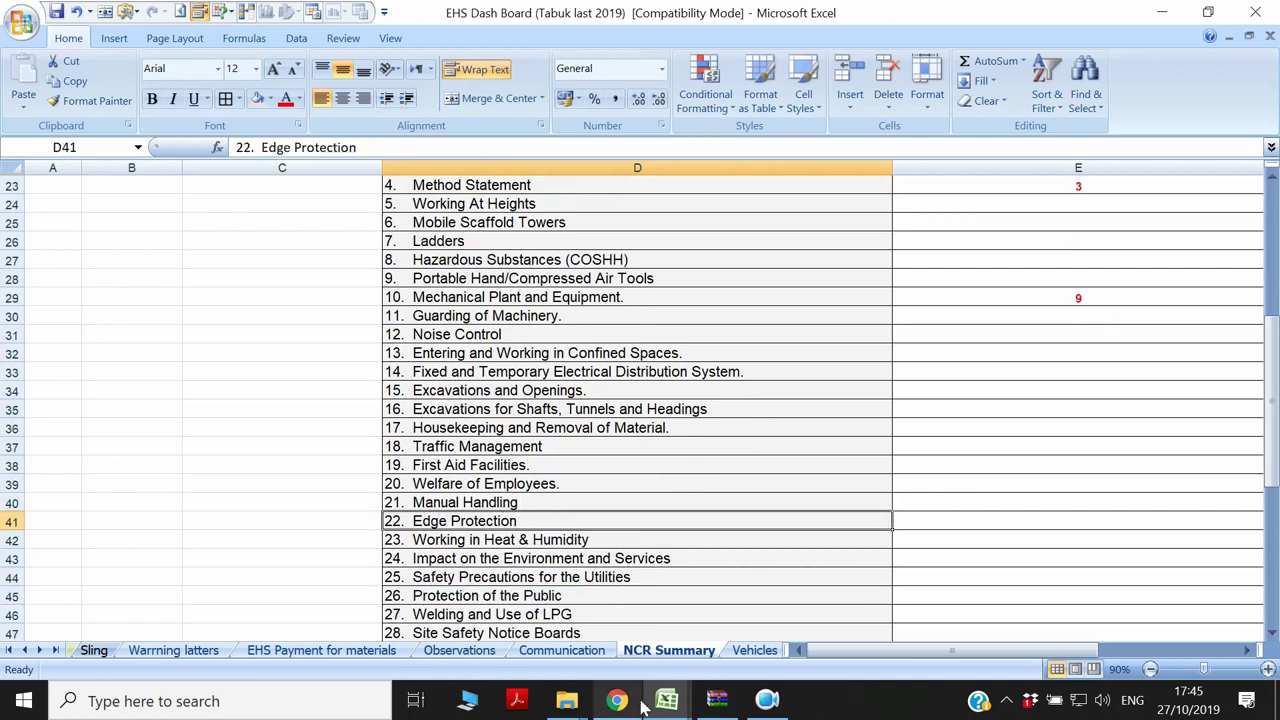
Switch to the Observation Sheet workbook and filter the Related Procedure column to show only procedure 1.
mouse_move(667, 700)
click(600, 595)
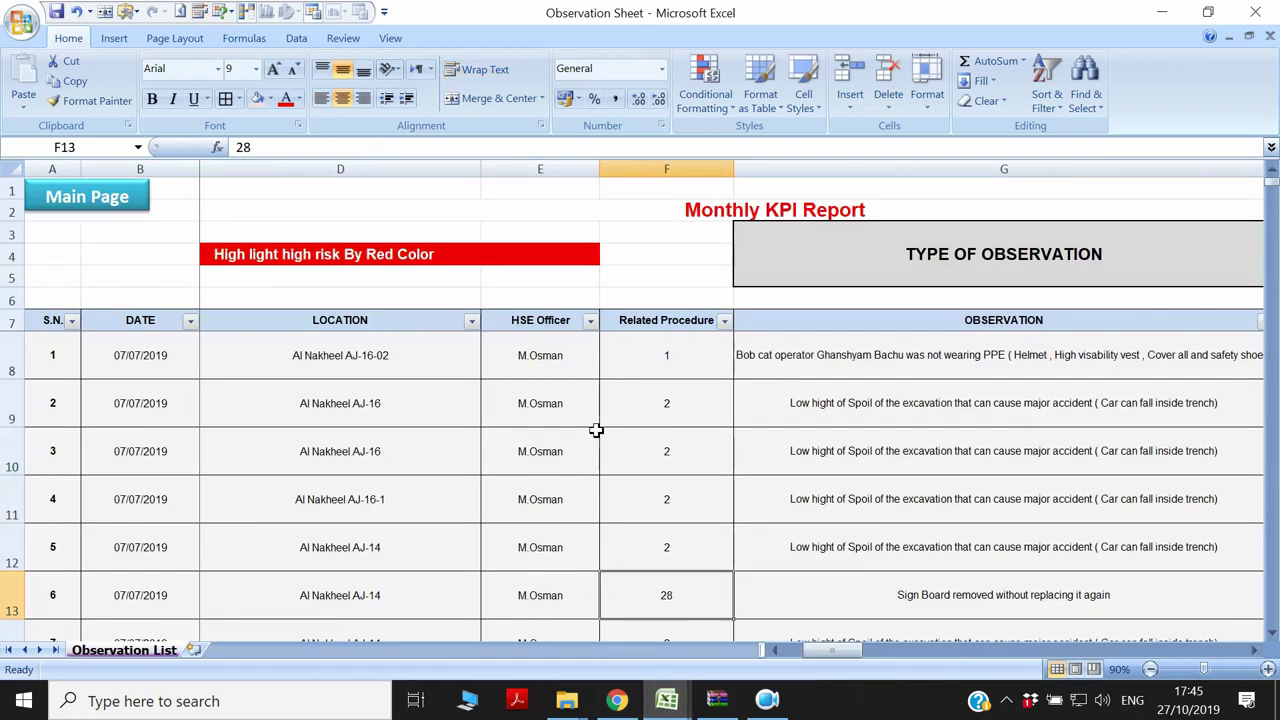
click(724, 320)
click(774, 474)
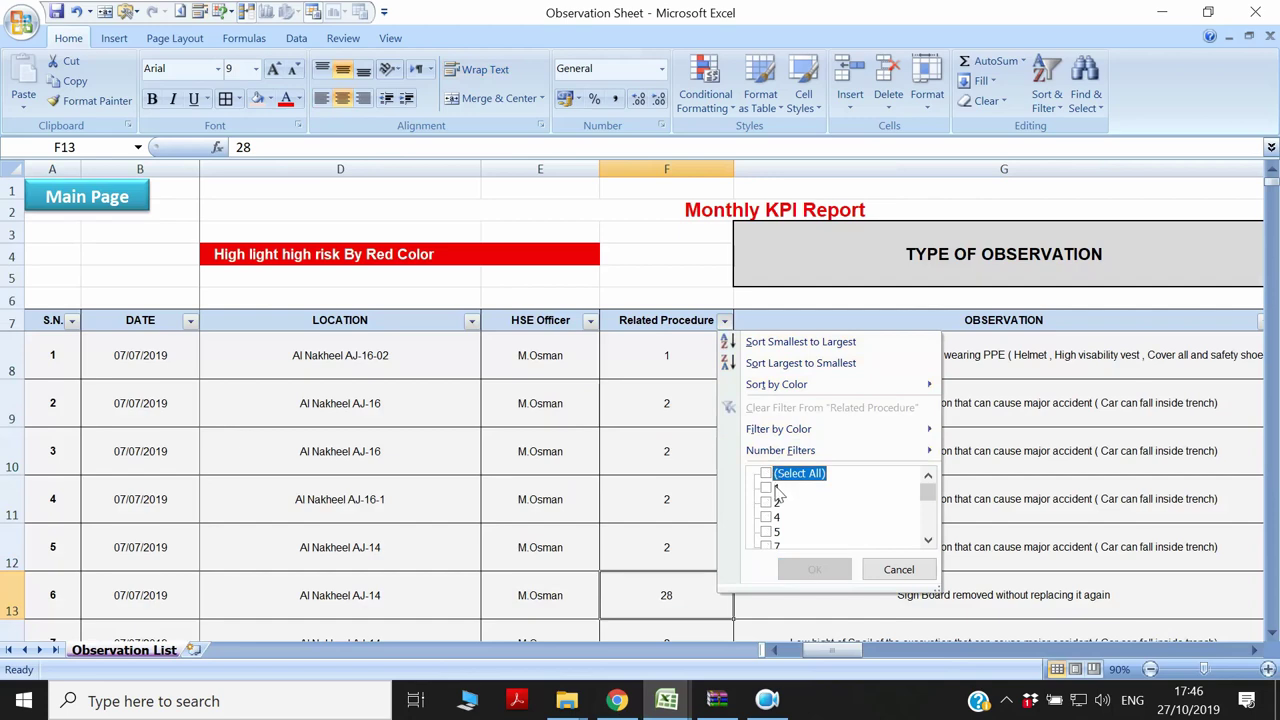
click(775, 489)
click(814, 569)
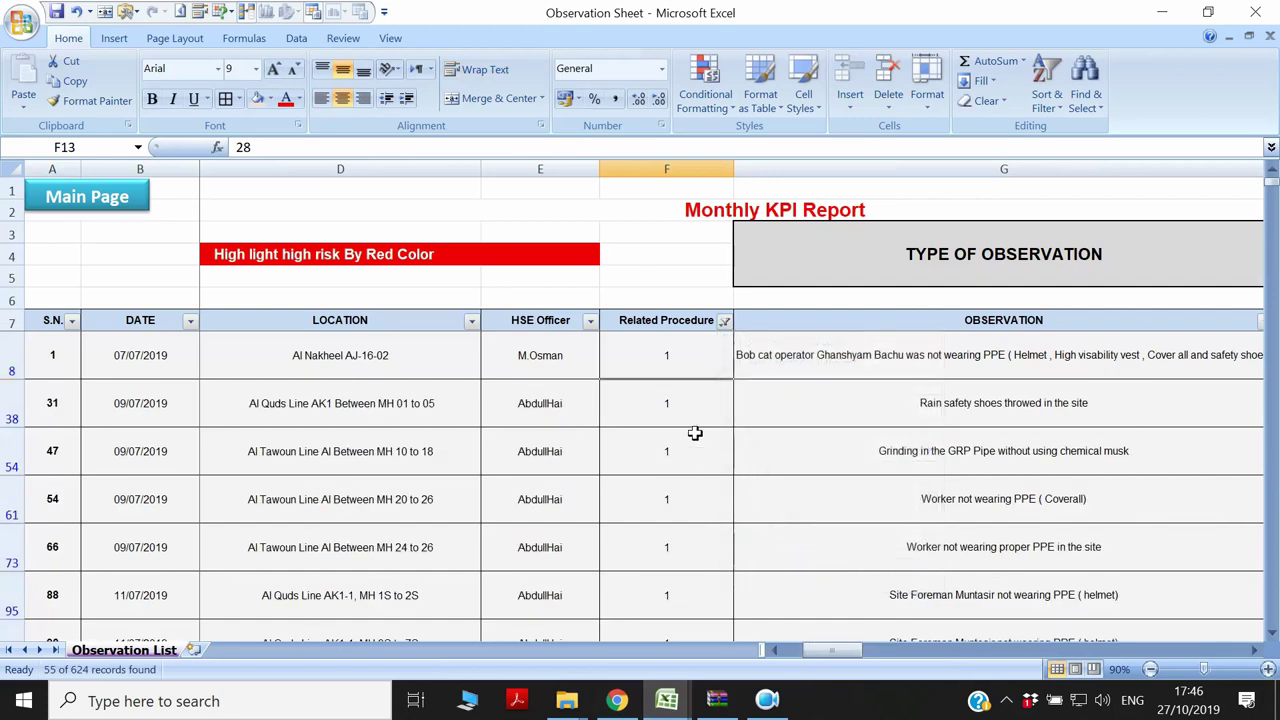
Examine the Observation texts of the filtered procedure 1 records, including the missing coverall, safety shoes and grinding without a mask entries.
click(1255, 650)
scroll(868, 497, down, 1)
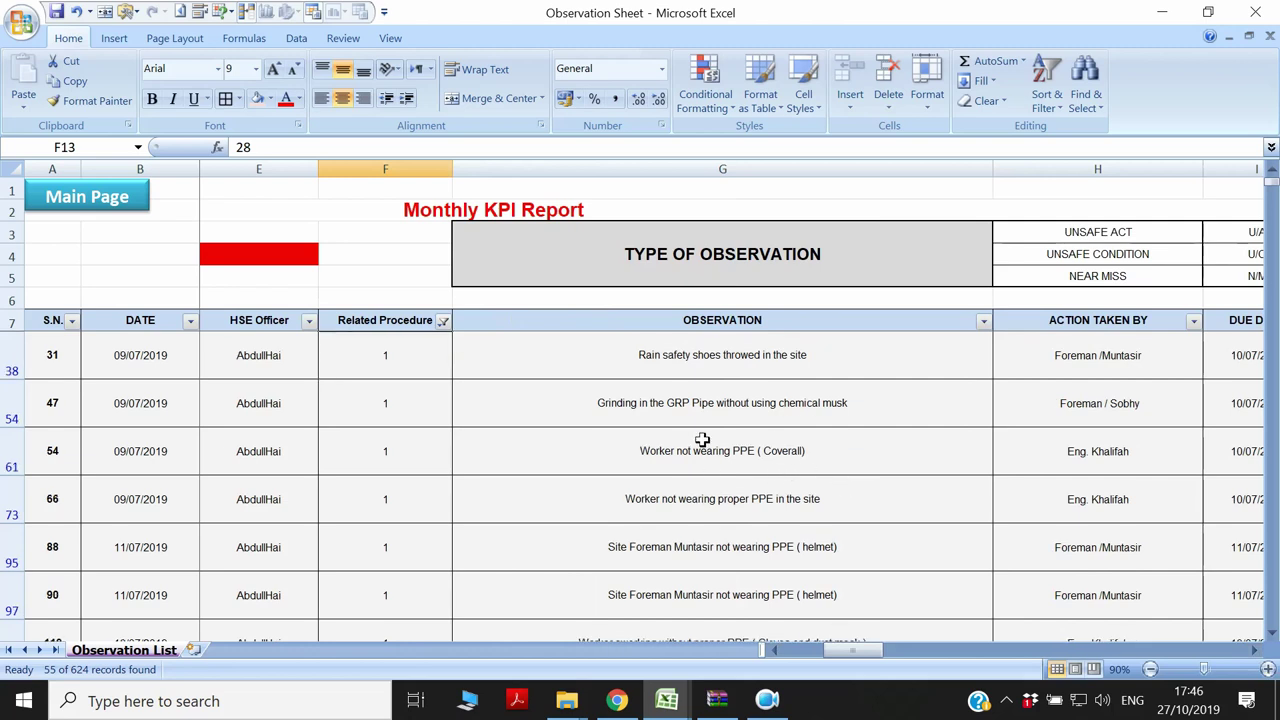
scroll(703, 447, up, 1)
click(545, 348)
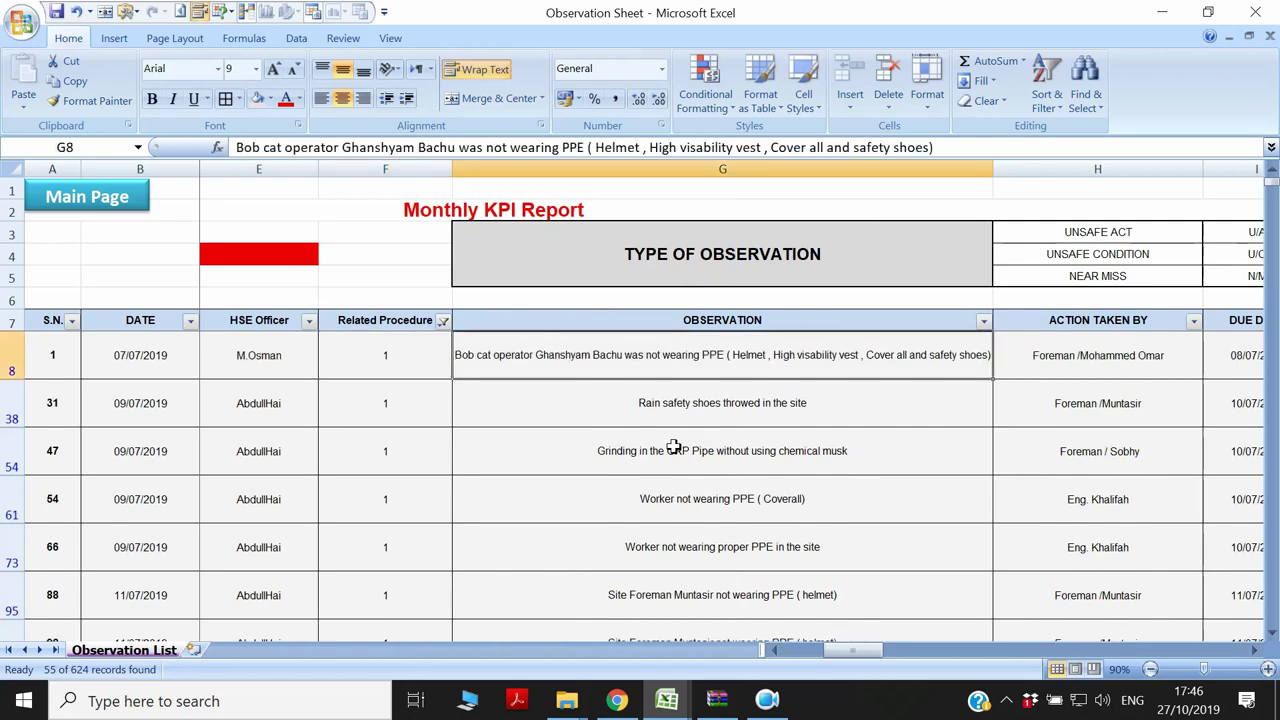
click(824, 494)
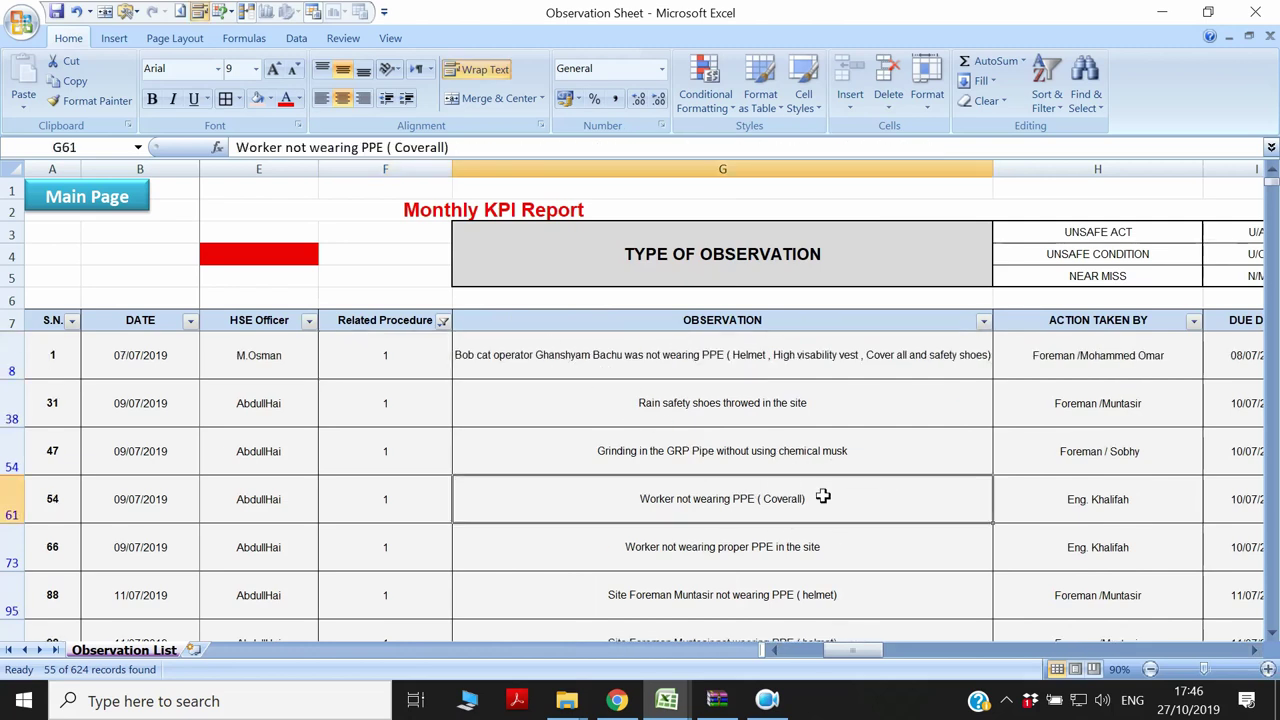
click(819, 557)
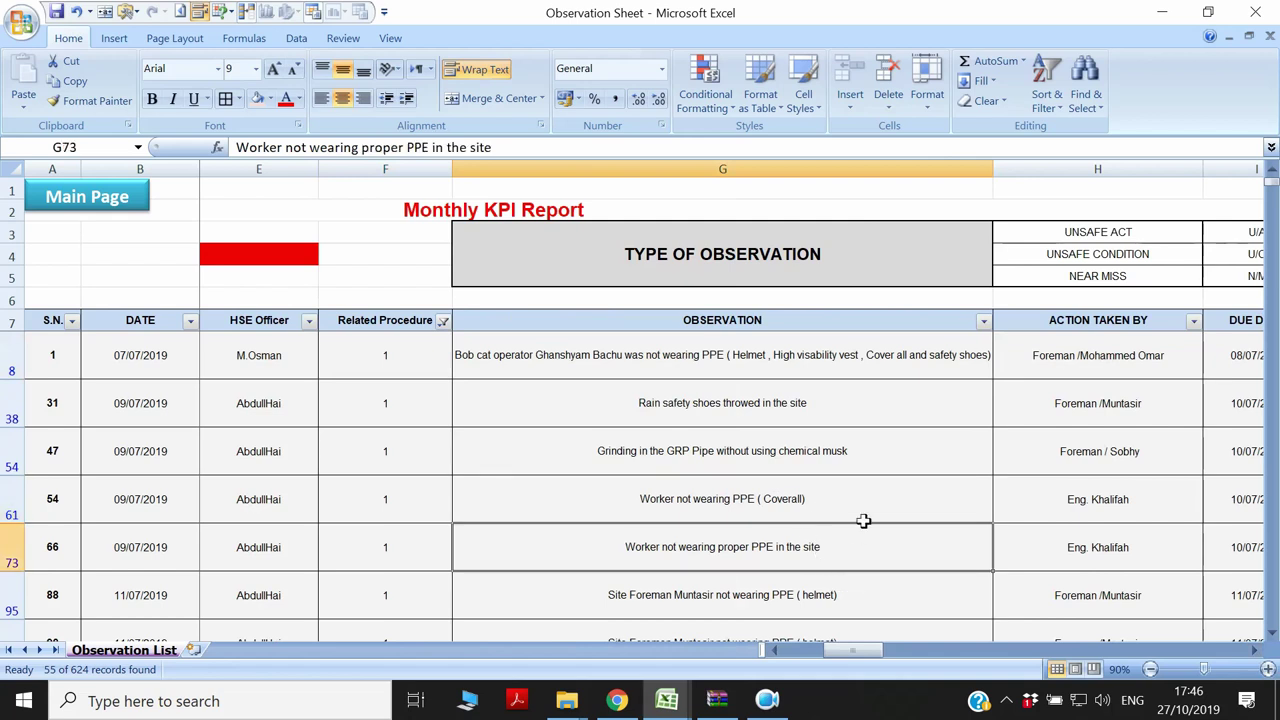
click(831, 593)
click(798, 505)
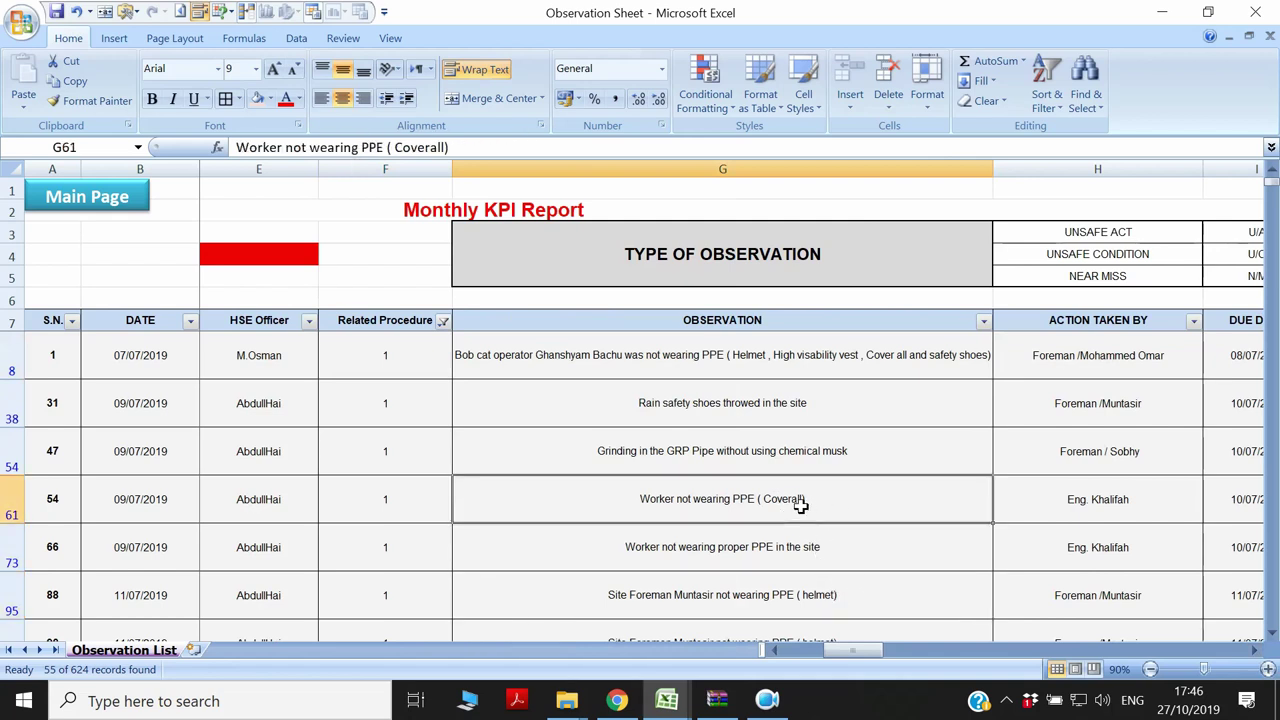
click(824, 416)
click(810, 451)
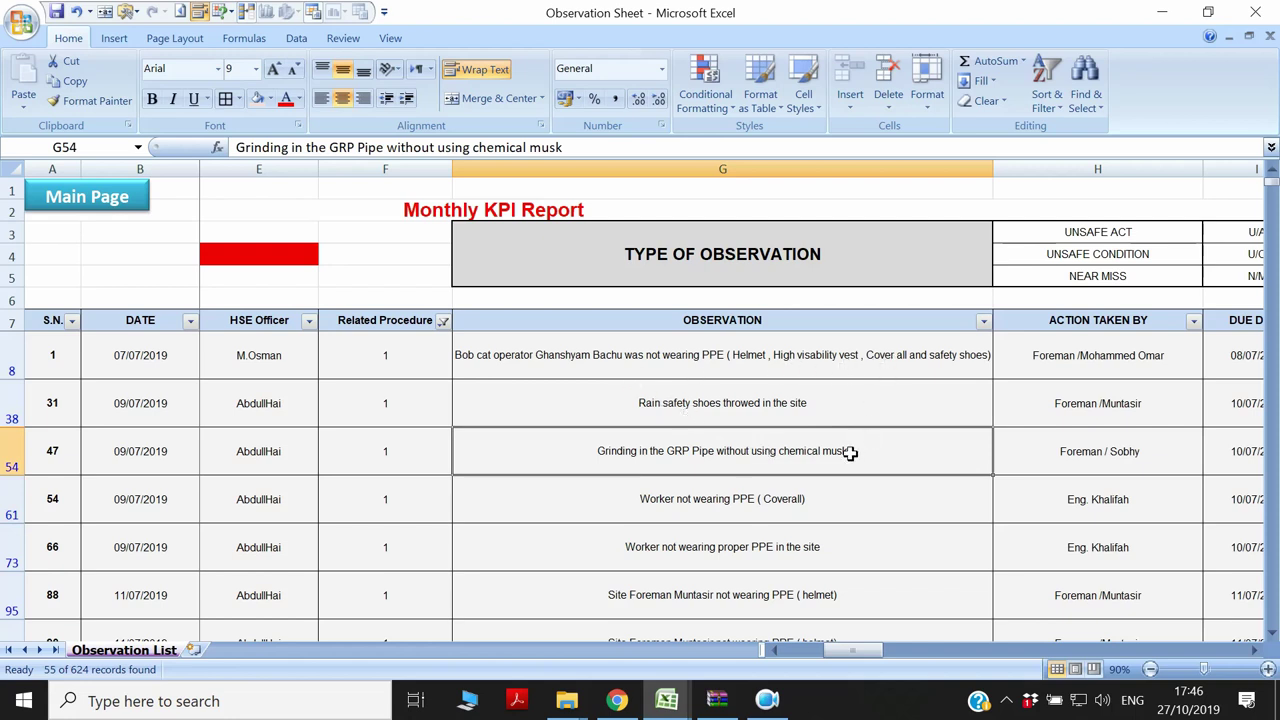
Skim further down the filtered PPE observations and return to the first record.
scroll(849, 453, down, 4)
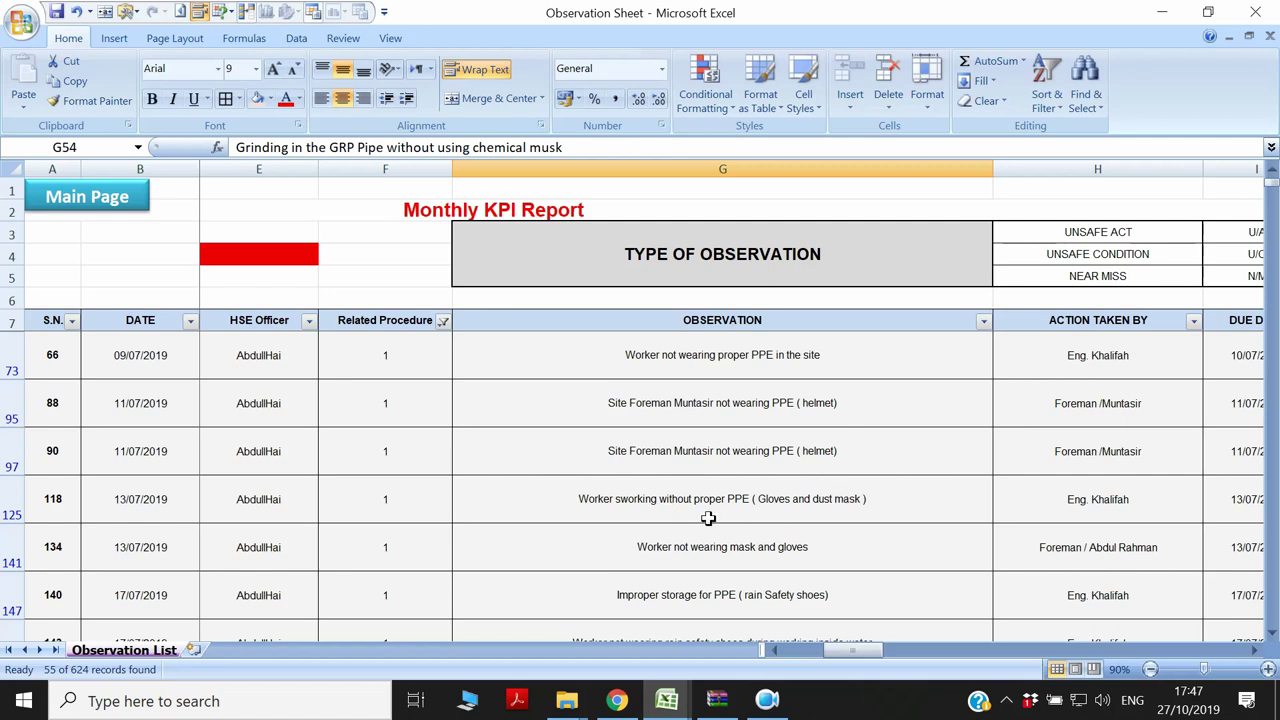
scroll(815, 517, down, 1)
scroll(815, 517, down, 2)
scroll(814, 517, up, 7)
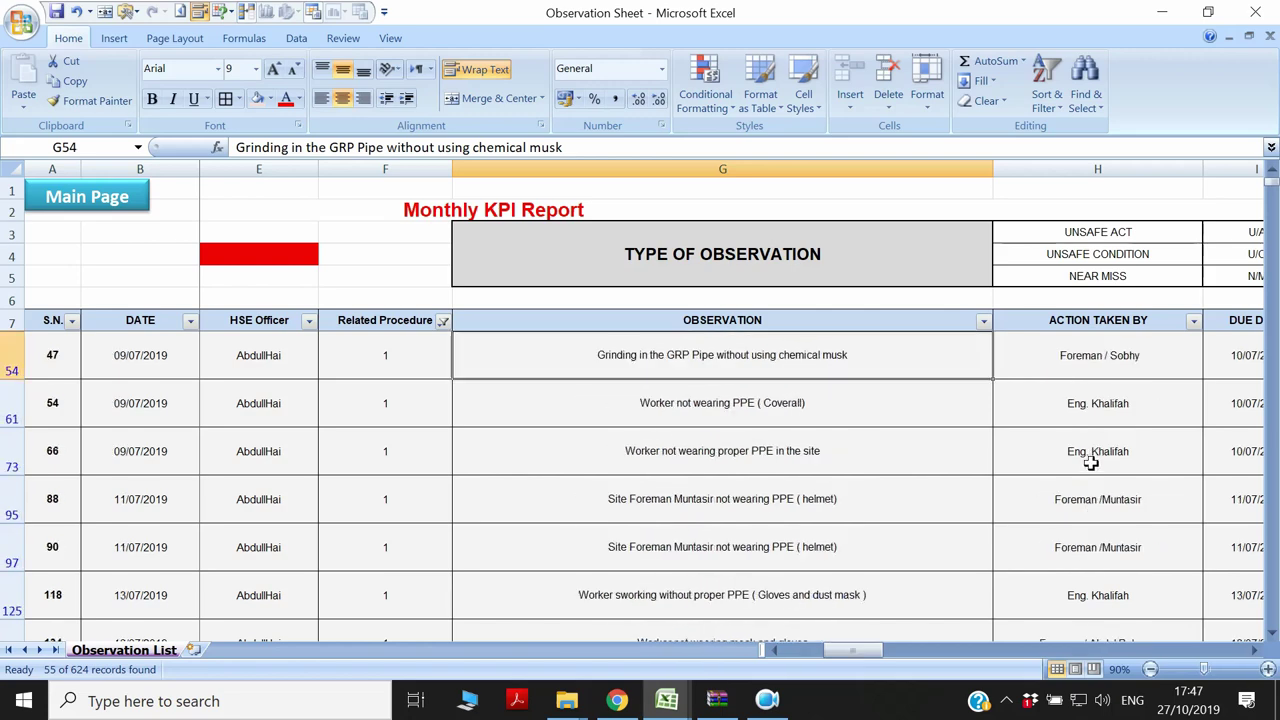
Filter the Action Taken By column to the two differently spaced entries for the same foreman.
click(1193, 320)
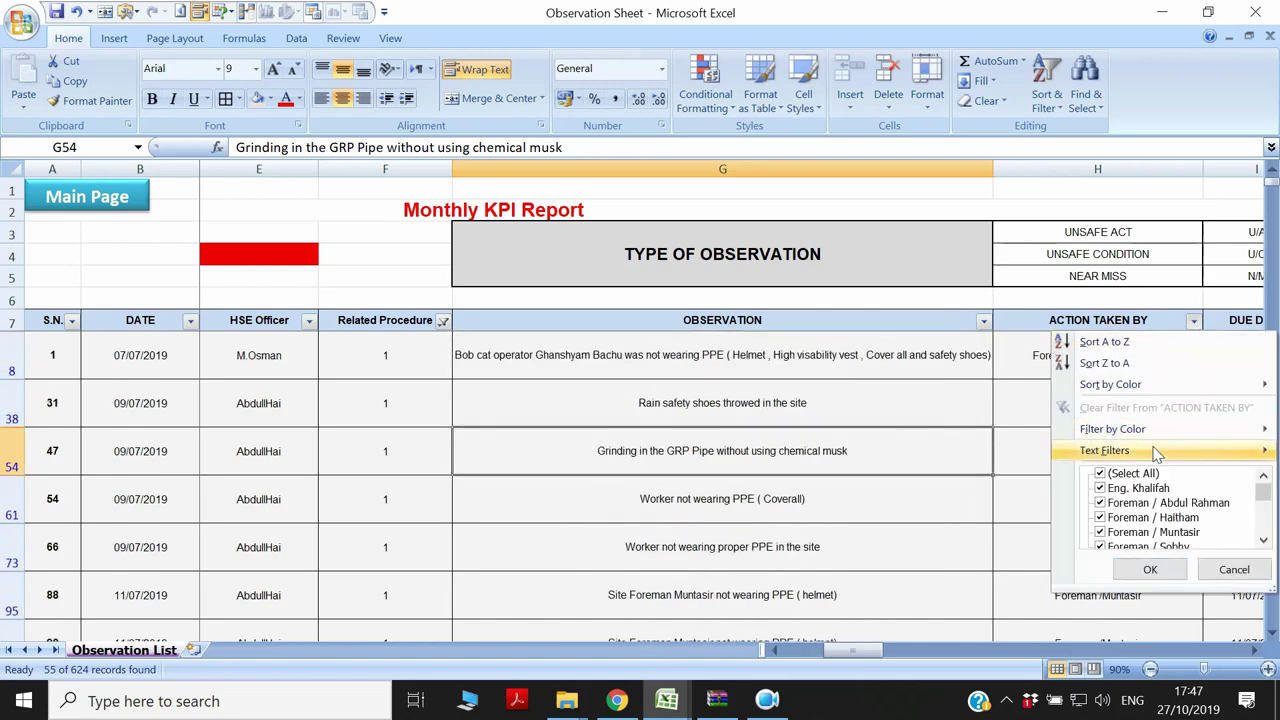
click(1133, 474)
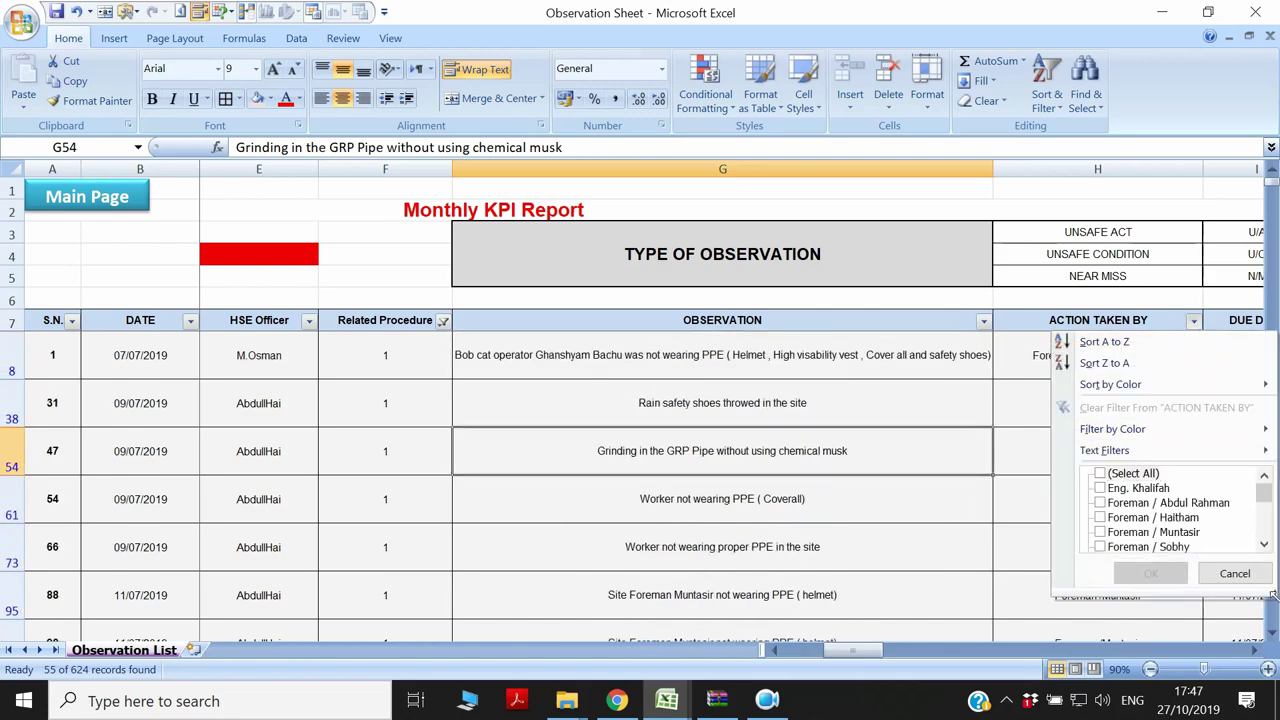
drag(1270, 590, 1273, 713)
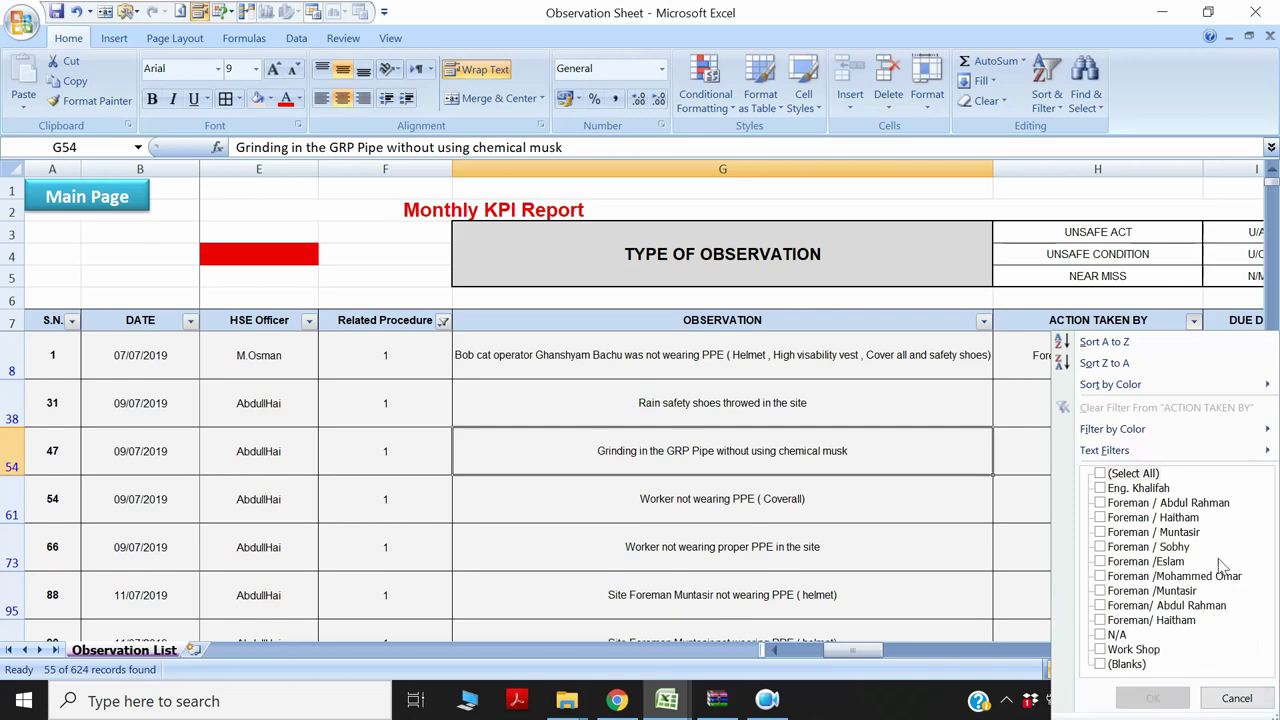
click(1187, 520)
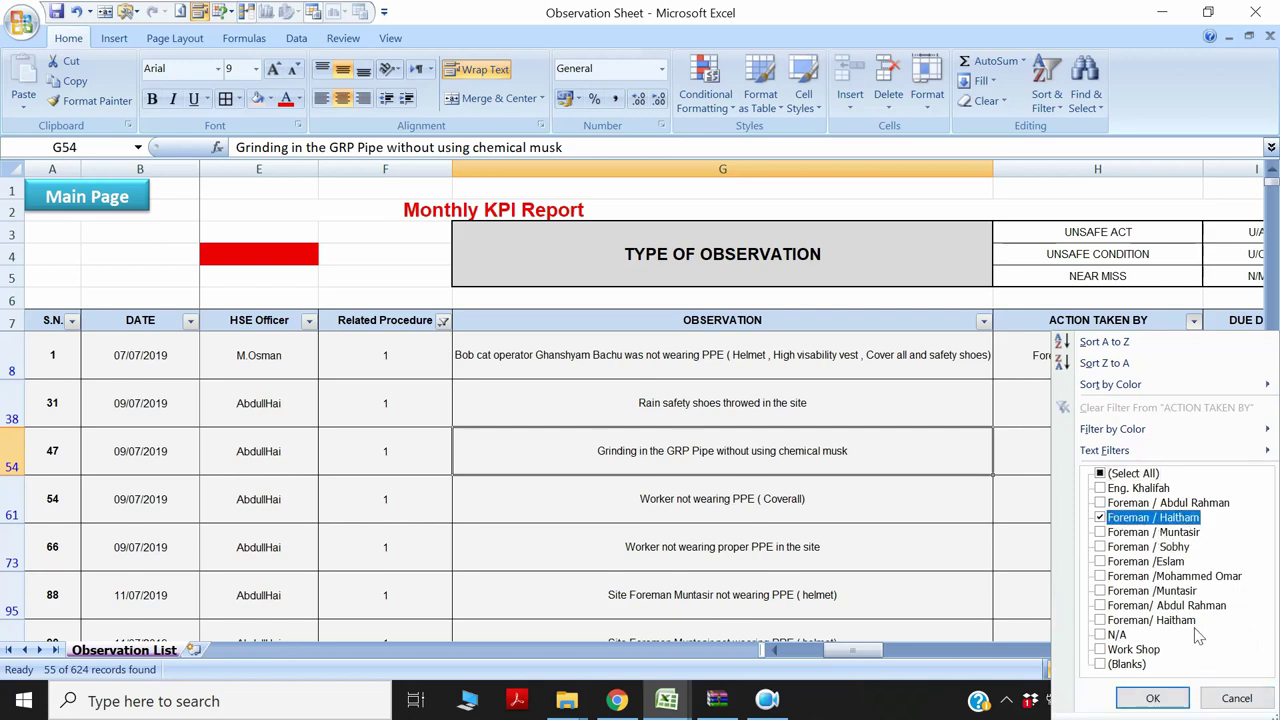
click(1193, 625)
click(1152, 697)
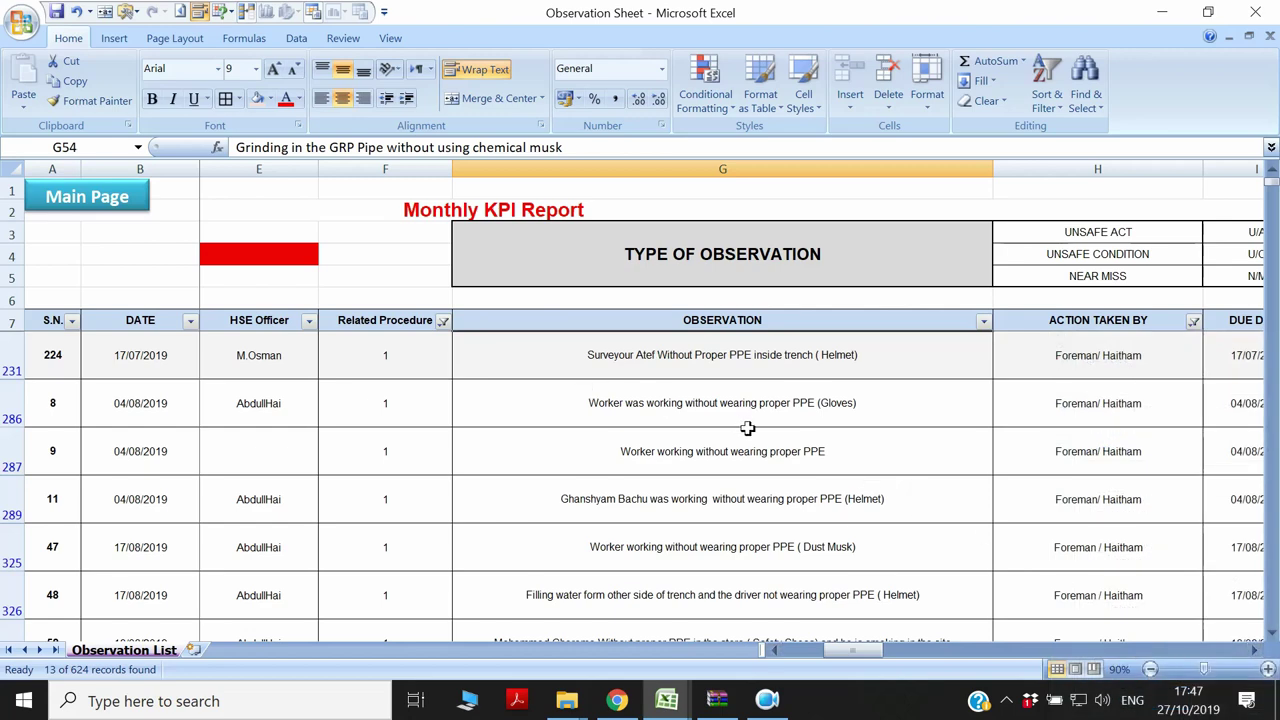
Look through the foreman's filtered records and select all their Observation cells.
scroll(811, 464, down, 2)
scroll(818, 469, down, 2)
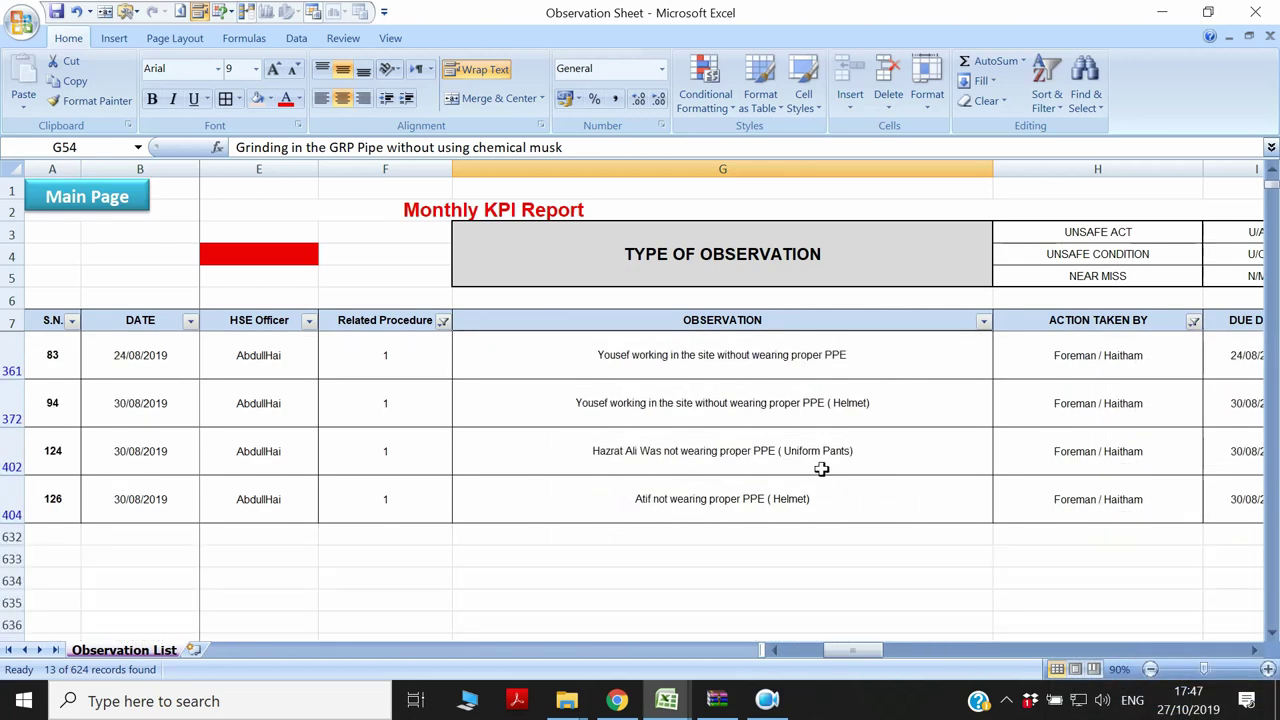
scroll(800, 430, up, 4)
drag(789, 359, 818, 547)
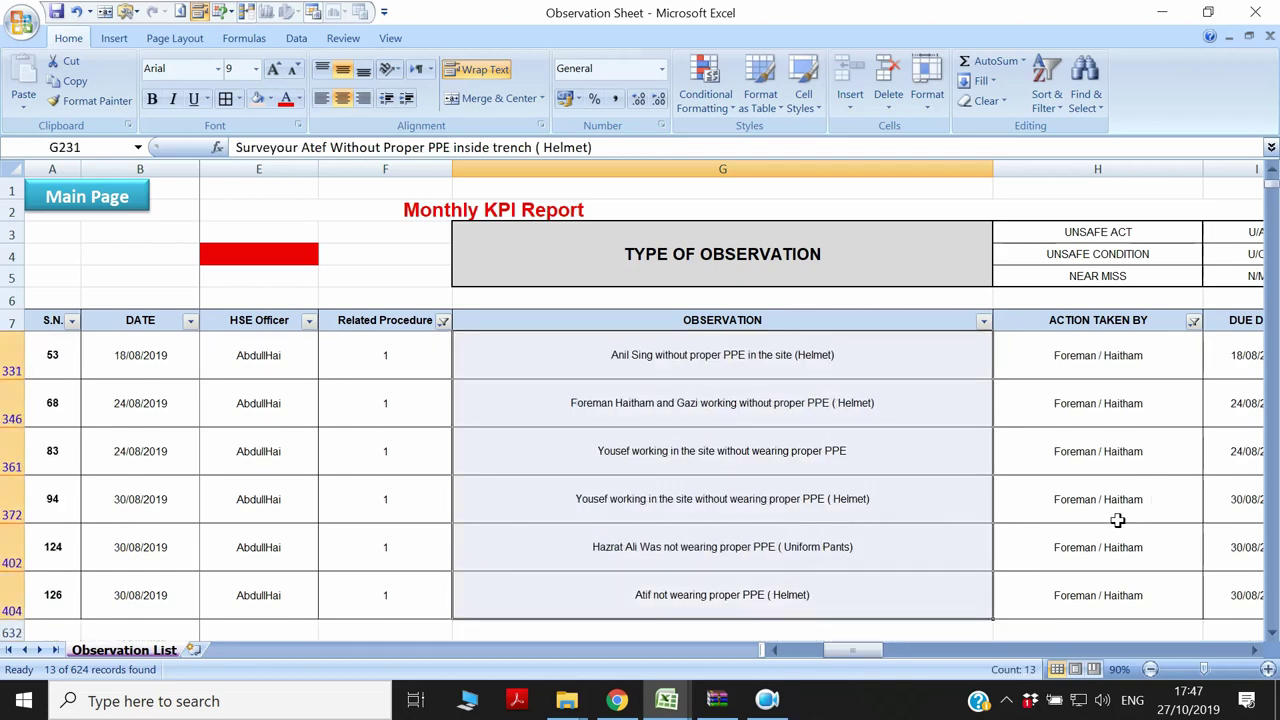
scroll(1078, 437, up, 1)
scroll(1078, 437, up, 3)
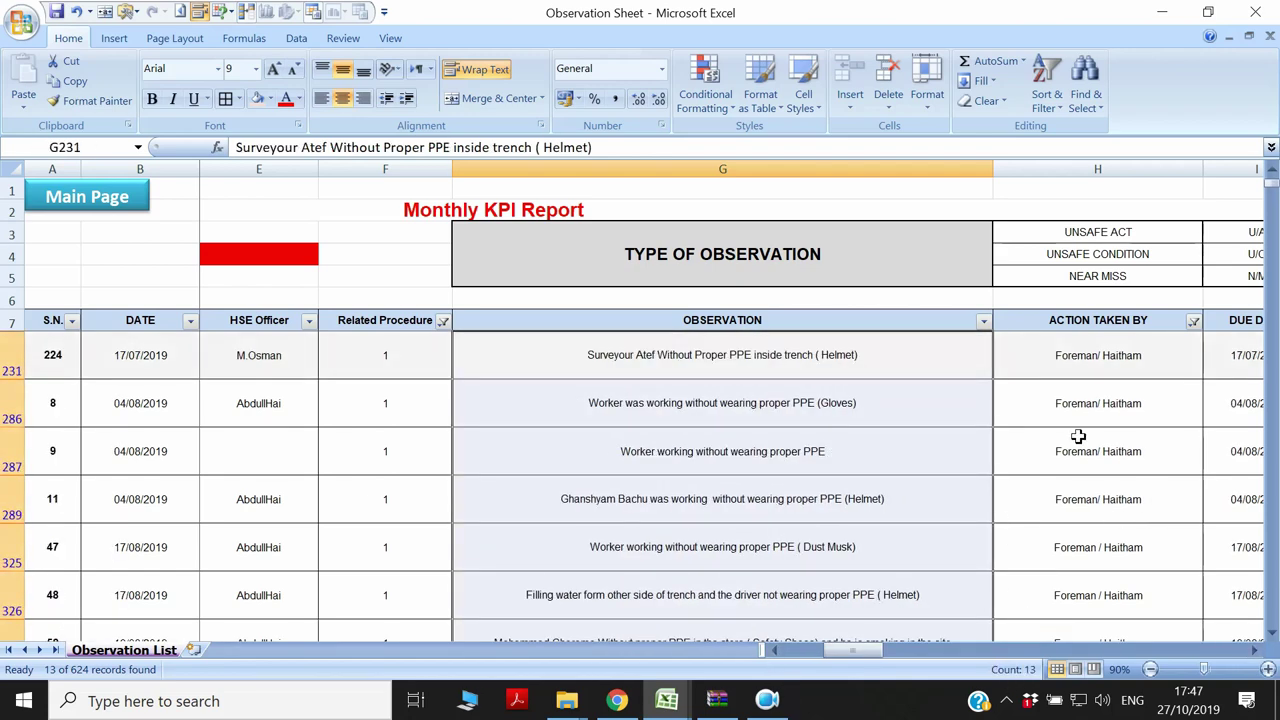
Reset the Action Taken By filter to include all entries.
click(1193, 320)
click(1135, 473)
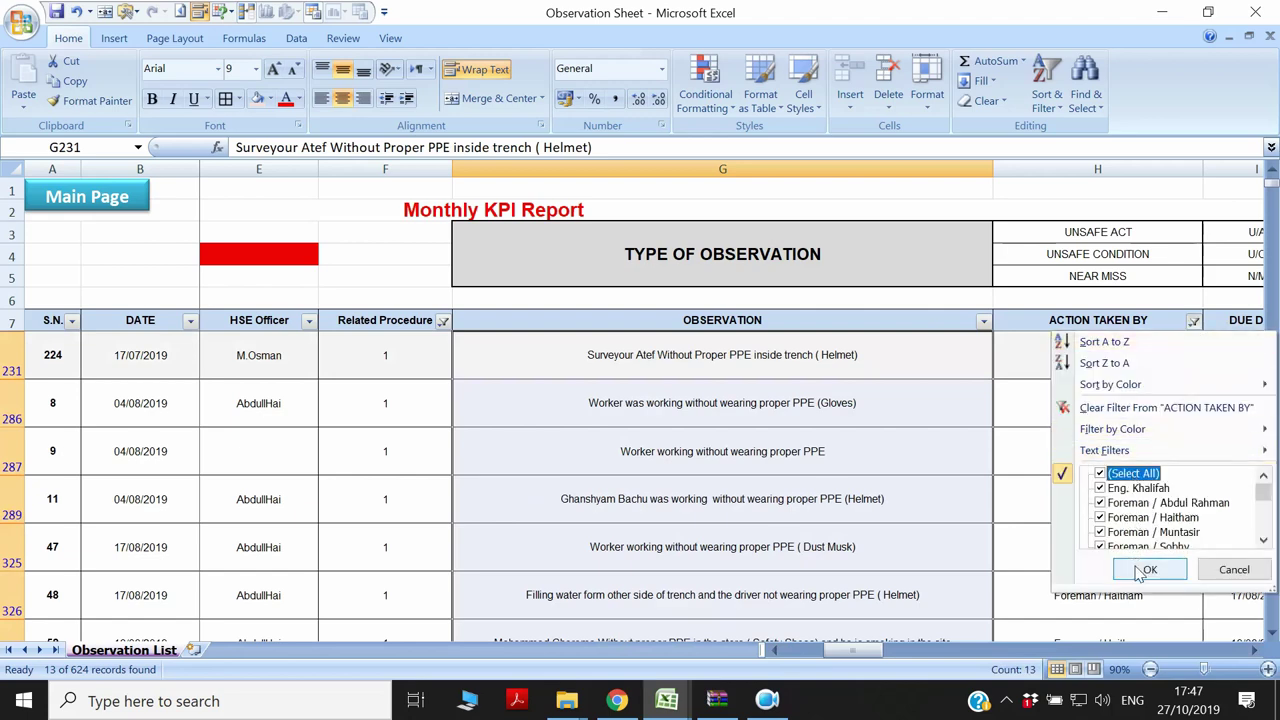
click(1150, 569)
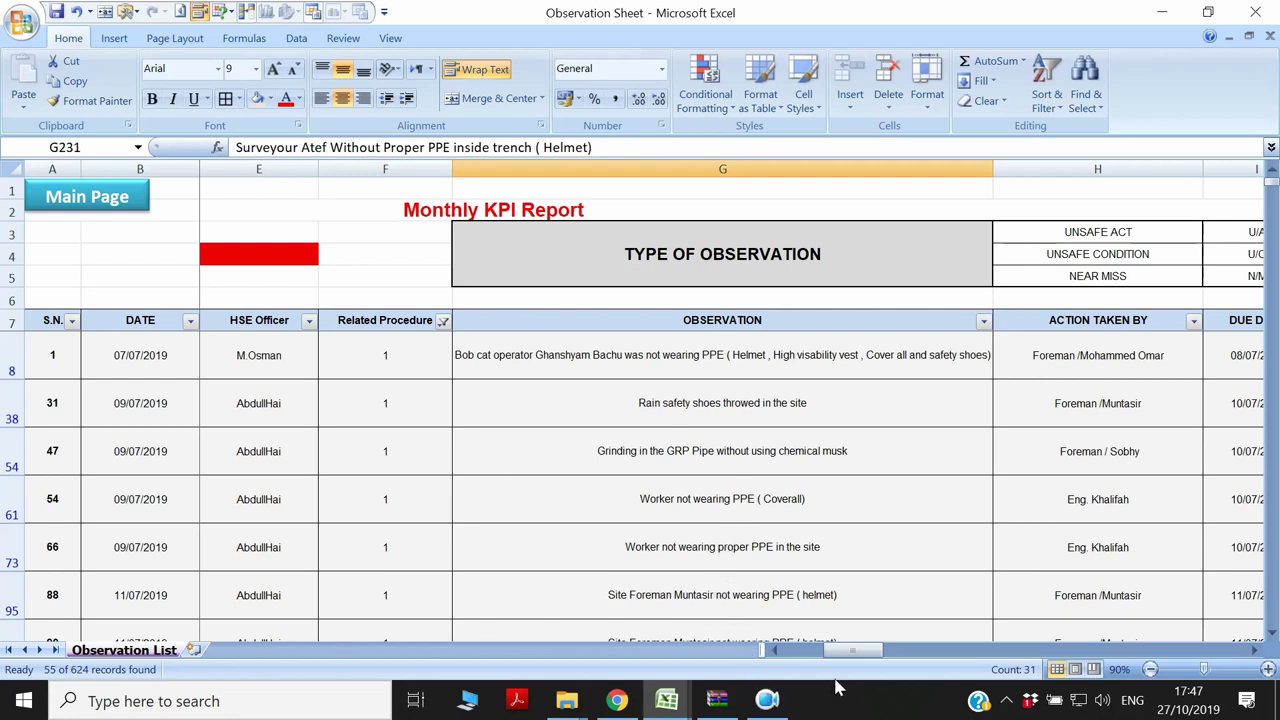
Examine the Communication Statues column for the filtered records, starting with the first one.
drag(862, 653, 921, 648)
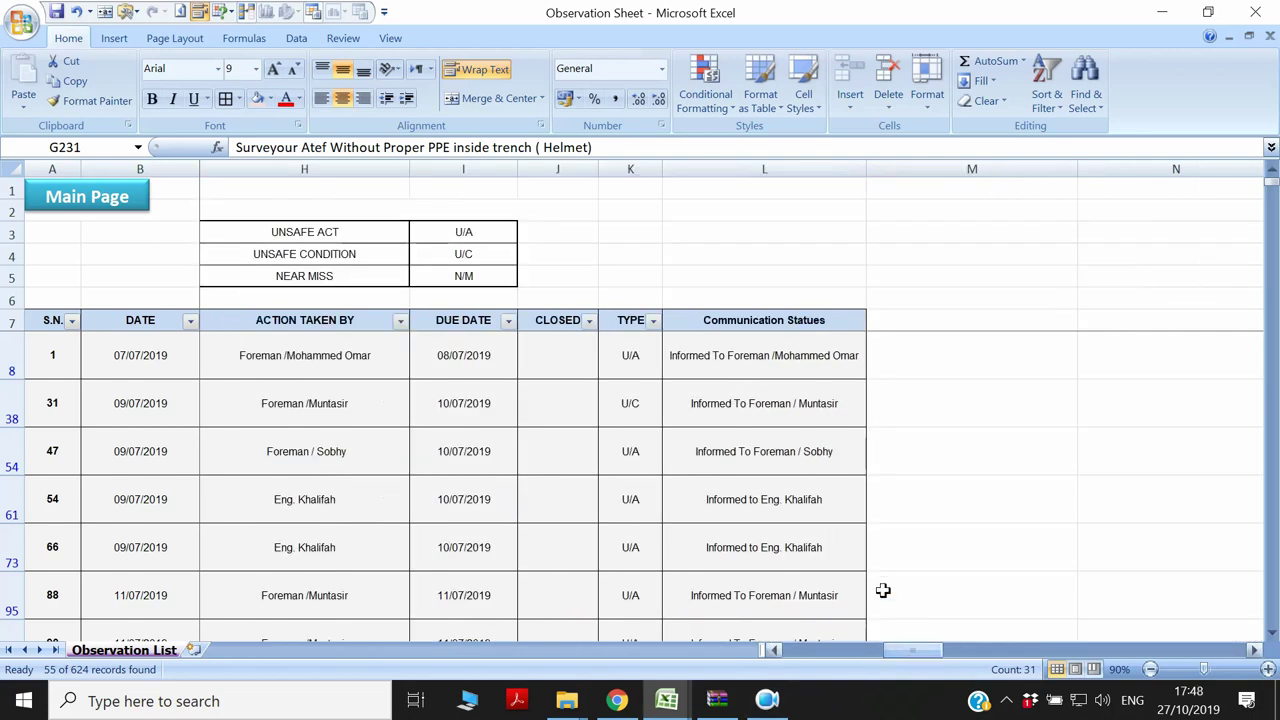
click(755, 358)
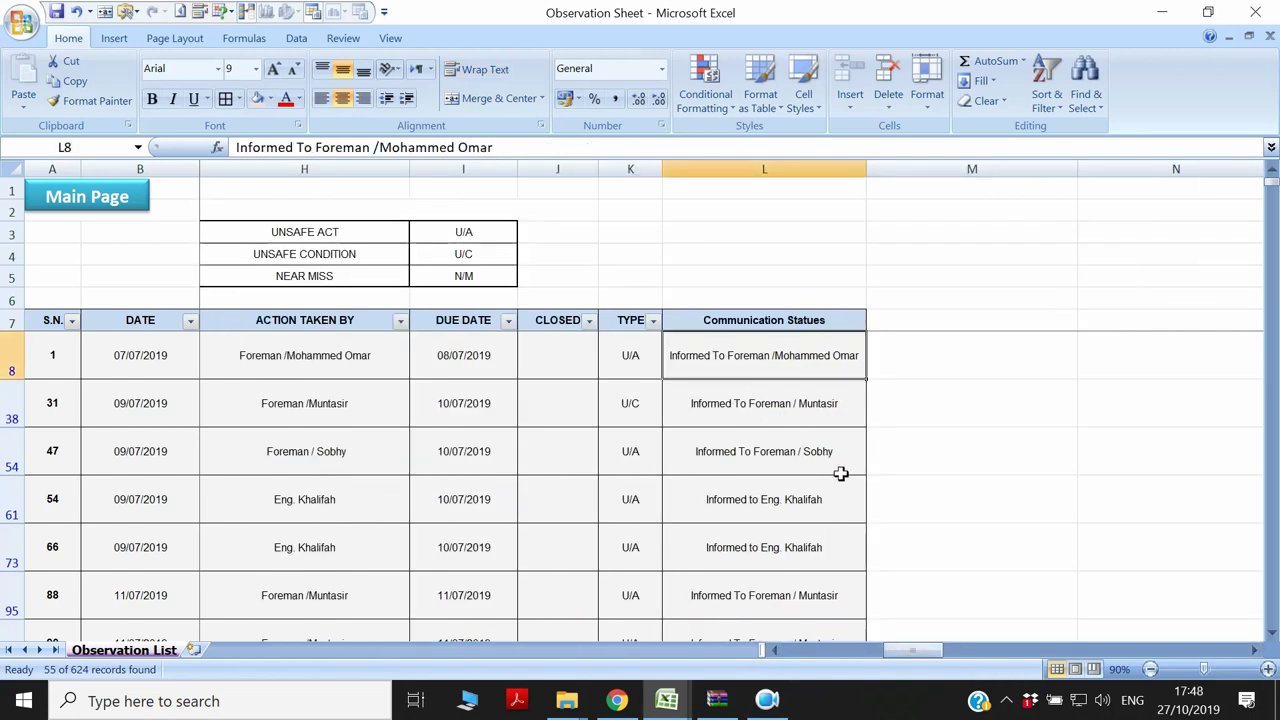
scroll(848, 490, down, 2)
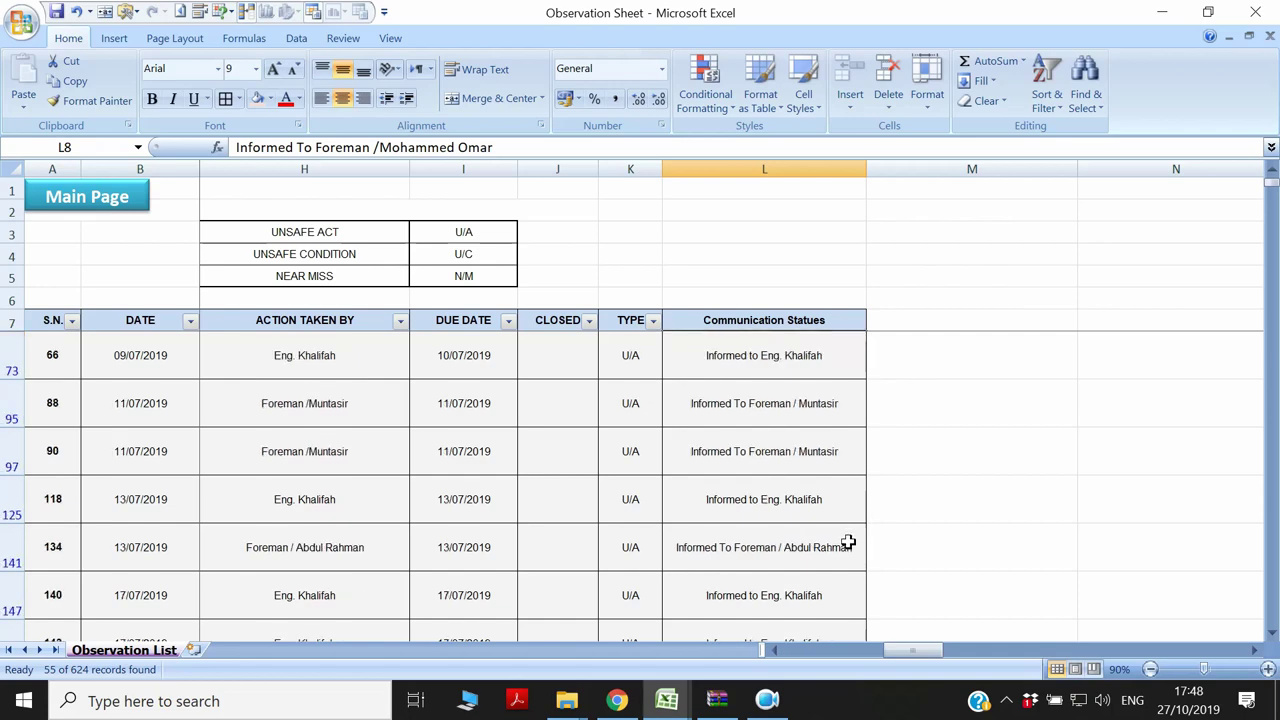
scroll(848, 541, down, 1)
Check the Observation column's filter choices and return to the Location and HSE Officer columns.
drag(915, 652, 869, 662)
click(865, 320)
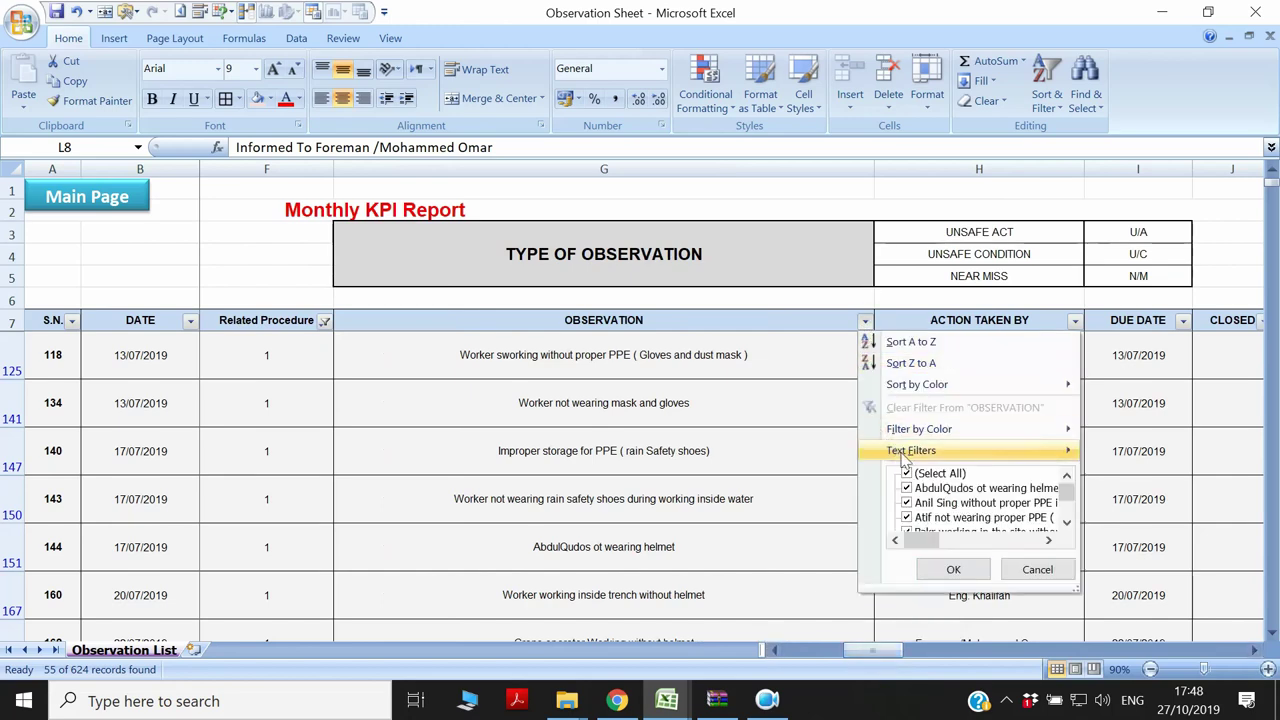
drag(890, 652, 848, 652)
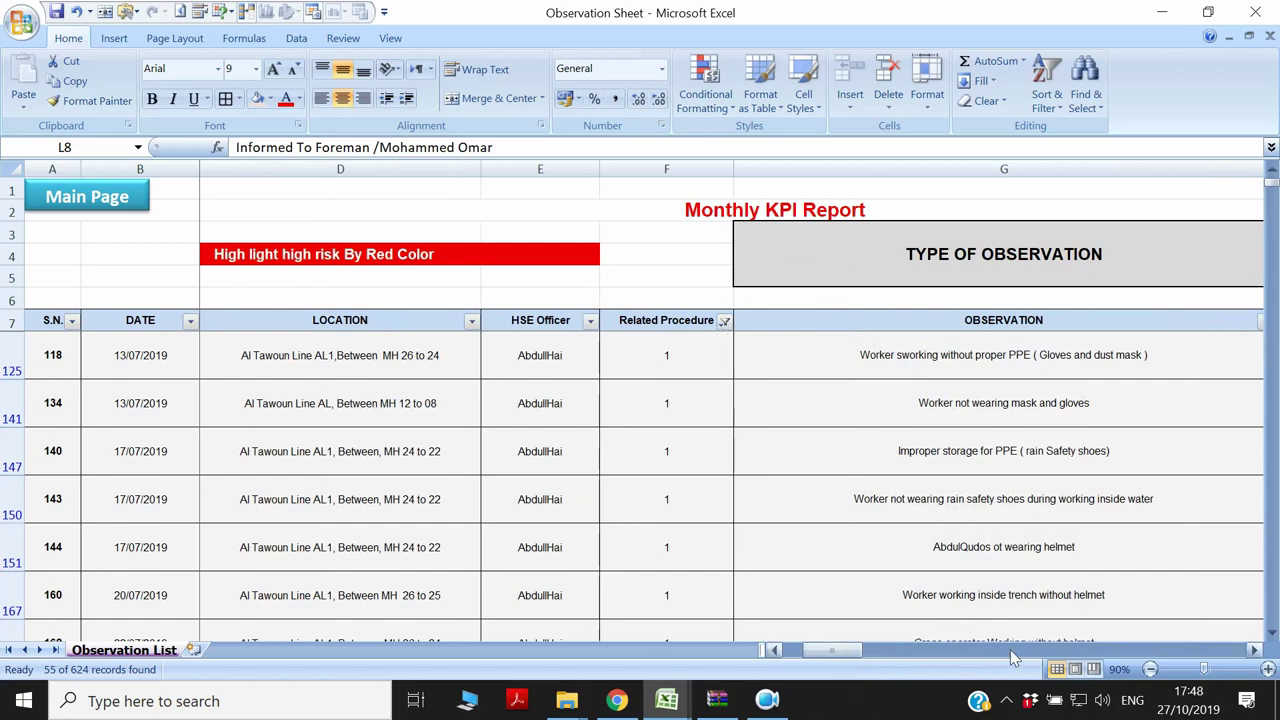
Read through the procedure 1 observations, highlighting the bobcat operator's name in the first record.
scroll(914, 451, up, 3)
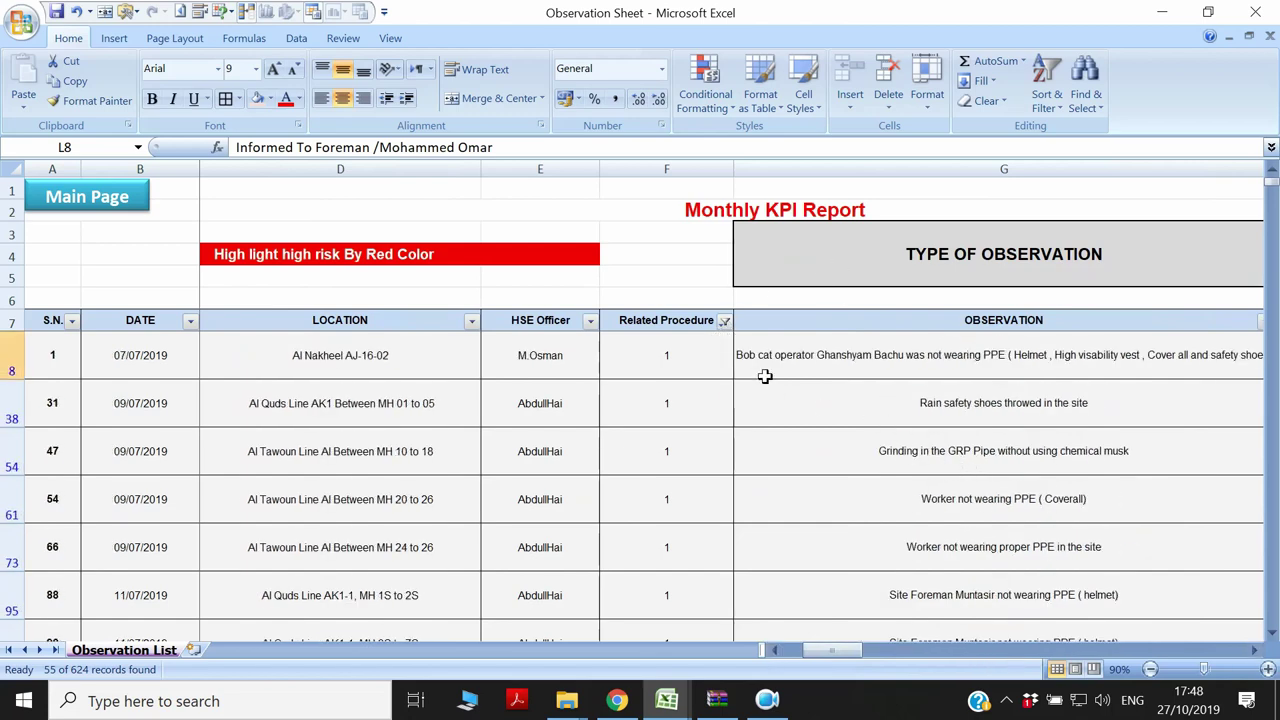
double_click(827, 364)
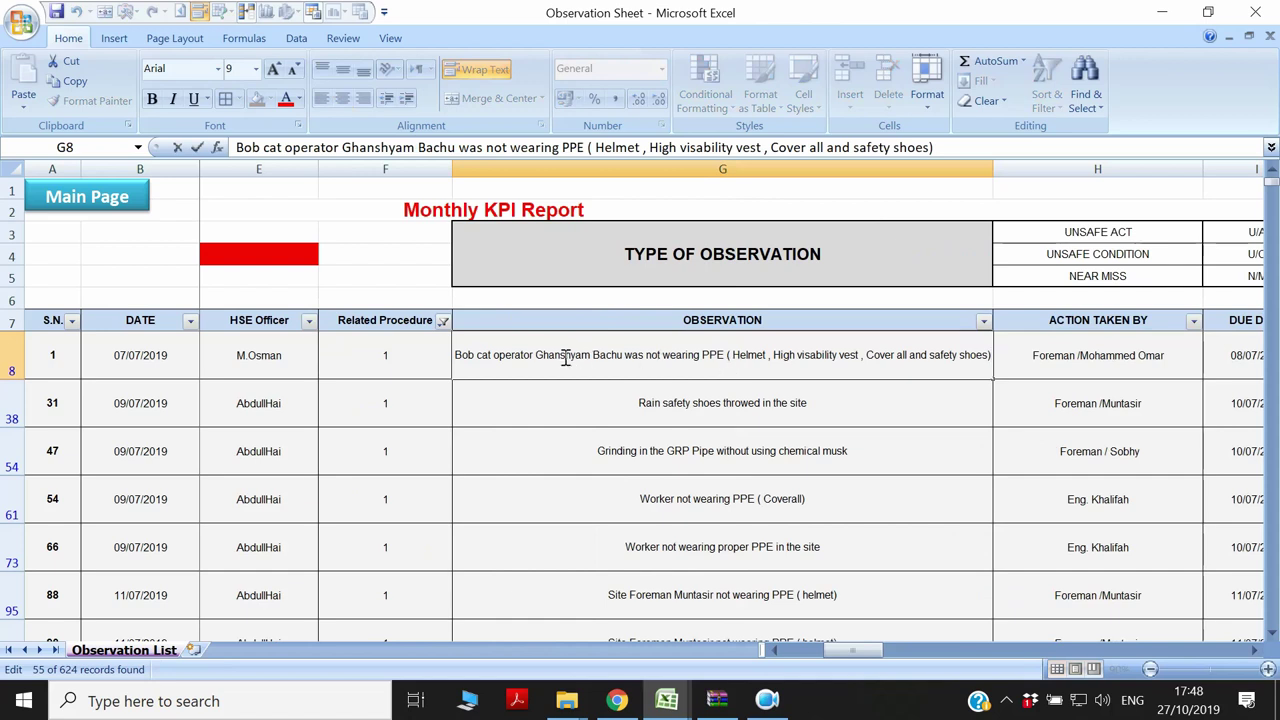
drag(538, 356, 634, 356)
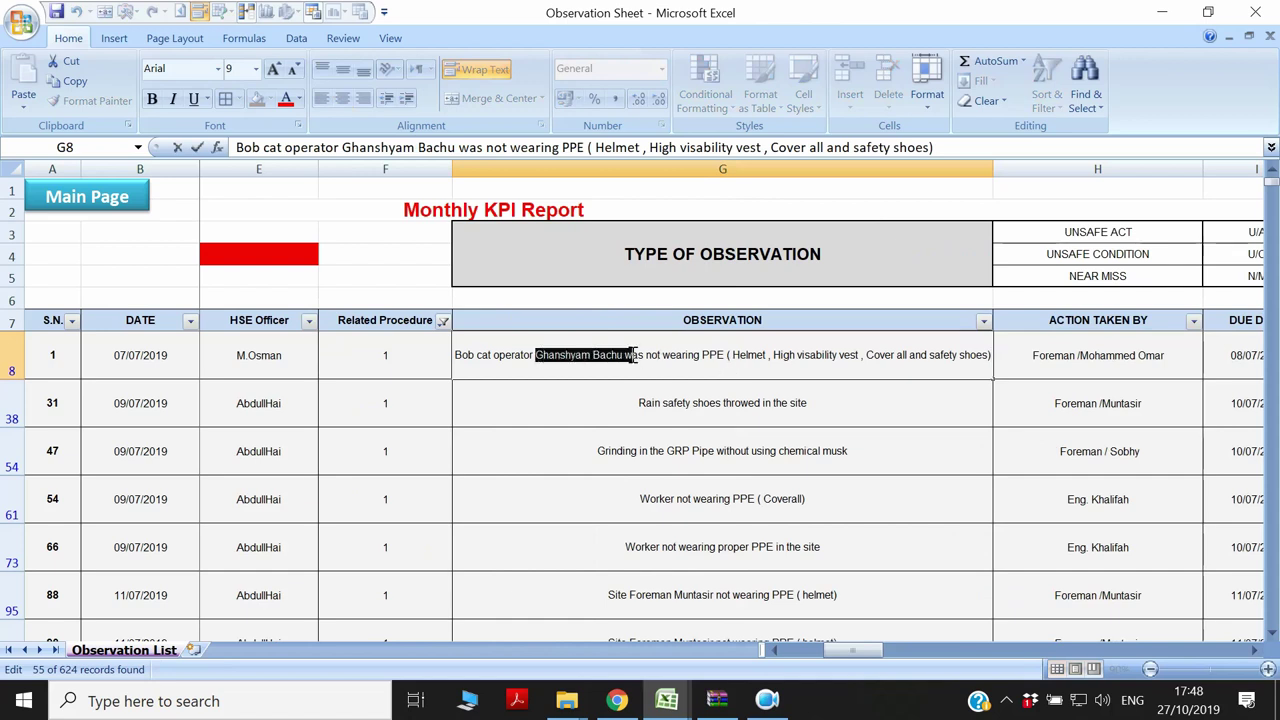
click(645, 463)
scroll(668, 508, down, 3)
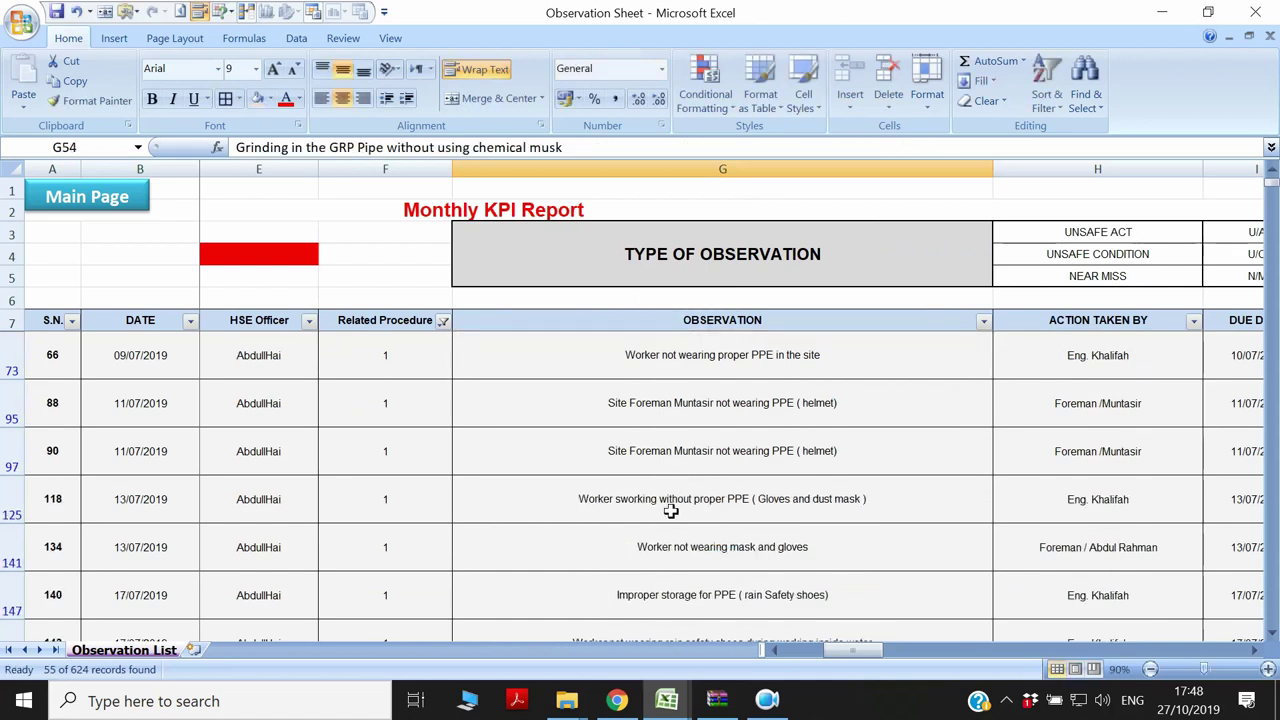
scroll(670, 510, down, 2)
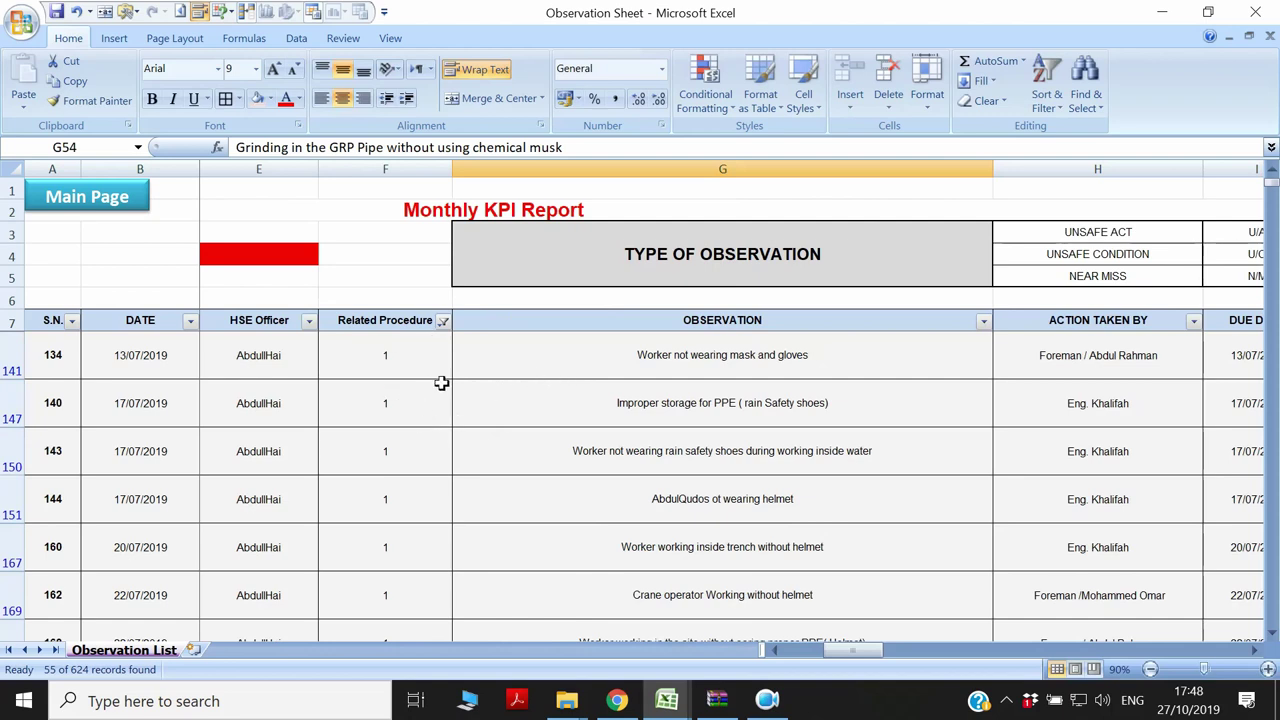
scroll(436, 381, up, 5)
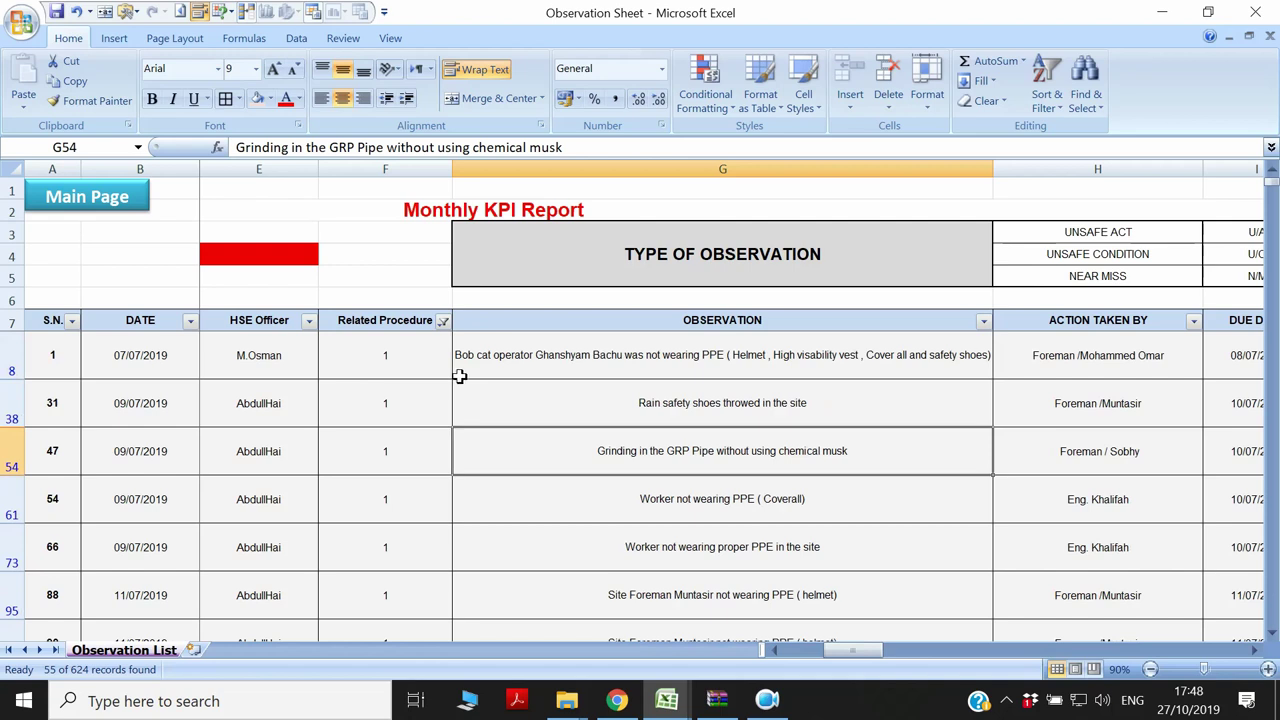
Change the Related Procedure filter from procedure 1 to show only procedure 2.
click(443, 321)
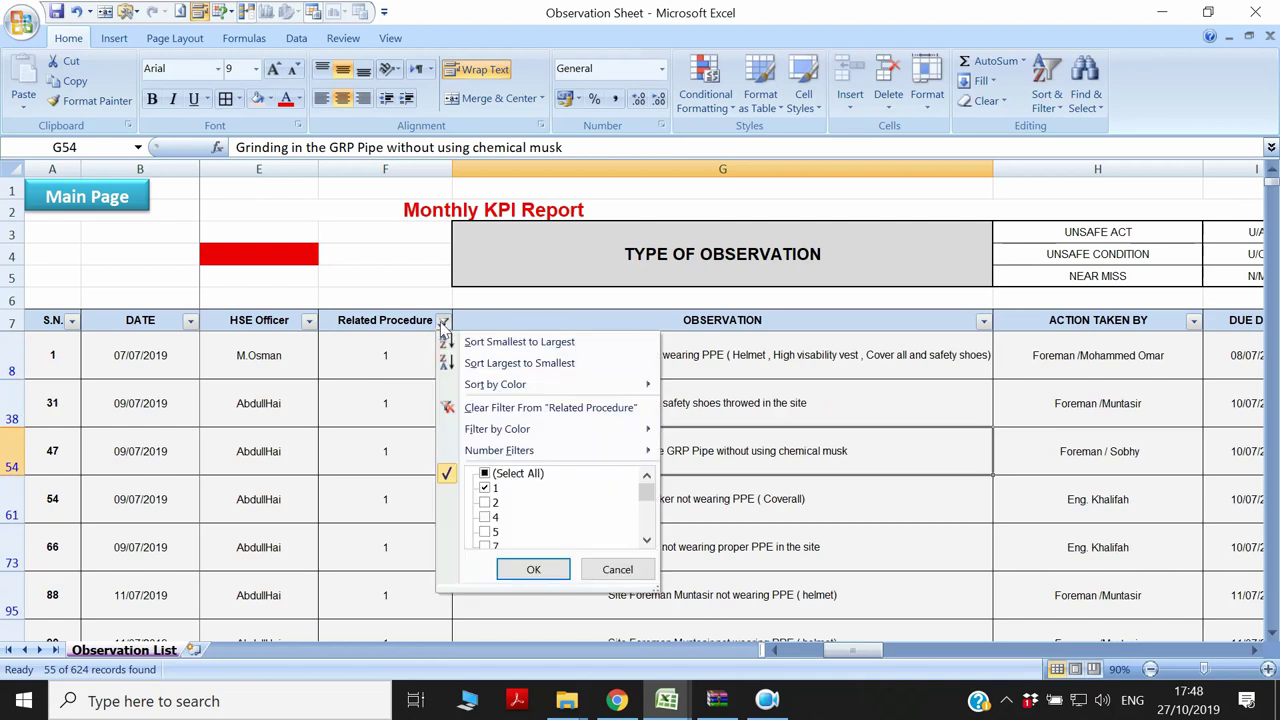
click(485, 488)
click(485, 503)
click(533, 569)
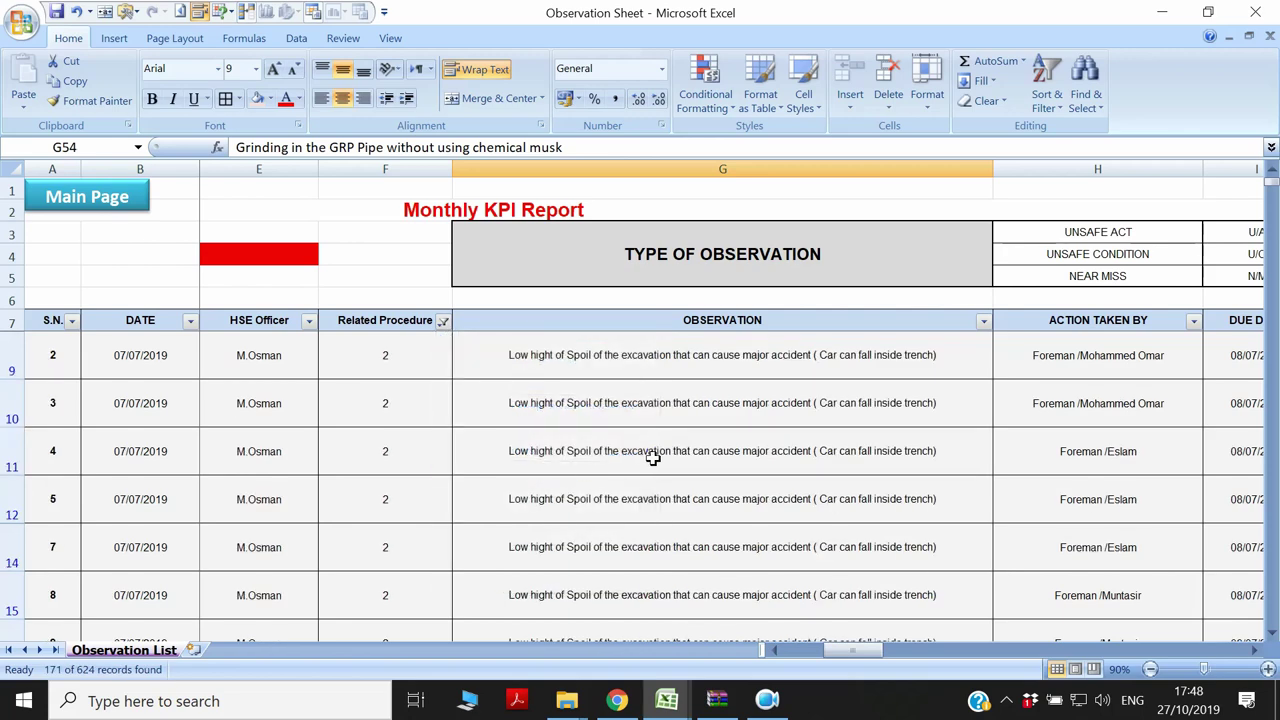
Look through the procedure 2 records, selecting their procedure numbers and observations and the "Site kept open" entry.
drag(434, 366, 843, 546)
scroll(665, 511, up, 5)
scroll(586, 508, up, 4)
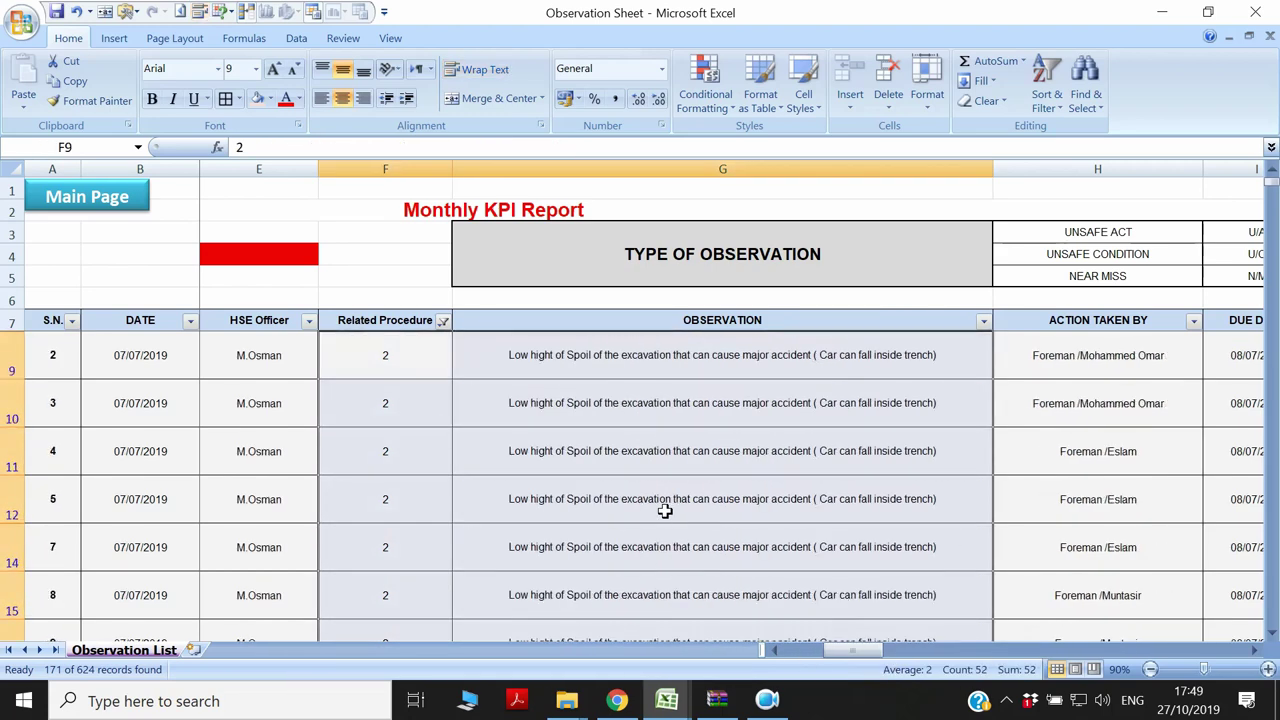
scroll(646, 480, down, 6)
click(676, 403)
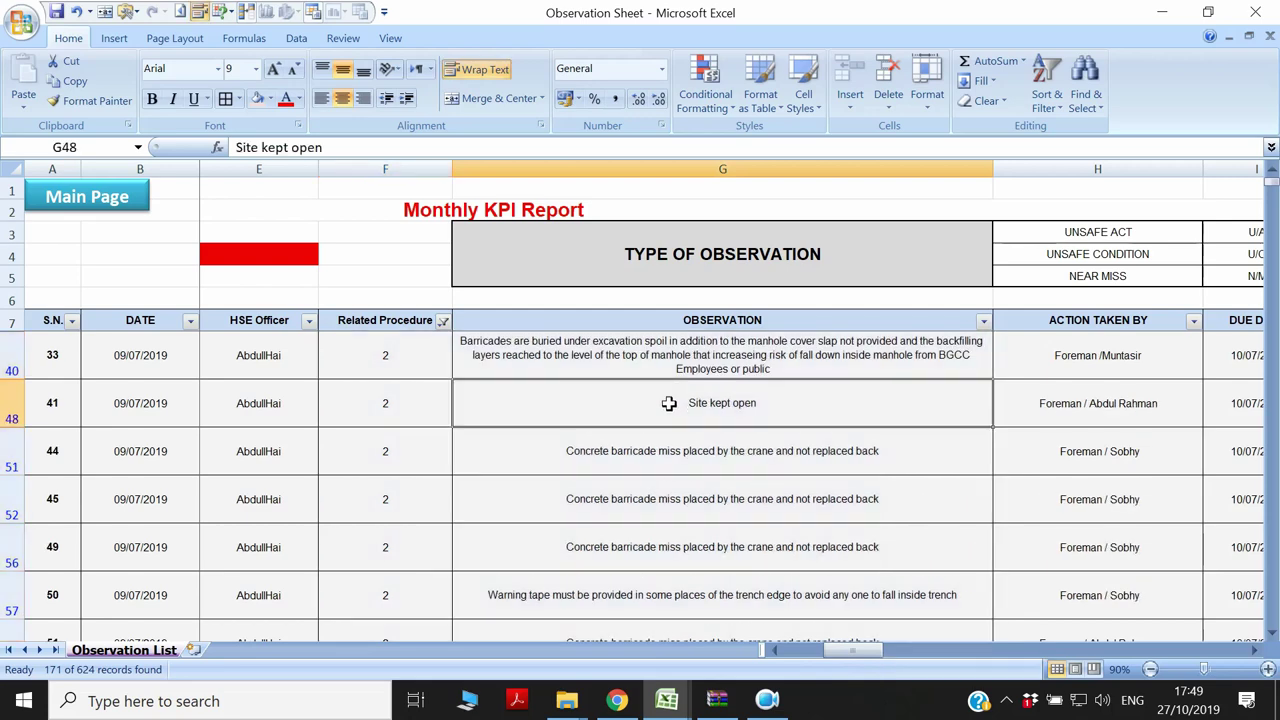
Reset the Related Procedure filter to include all procedures.
scroll(640, 510, up, 5)
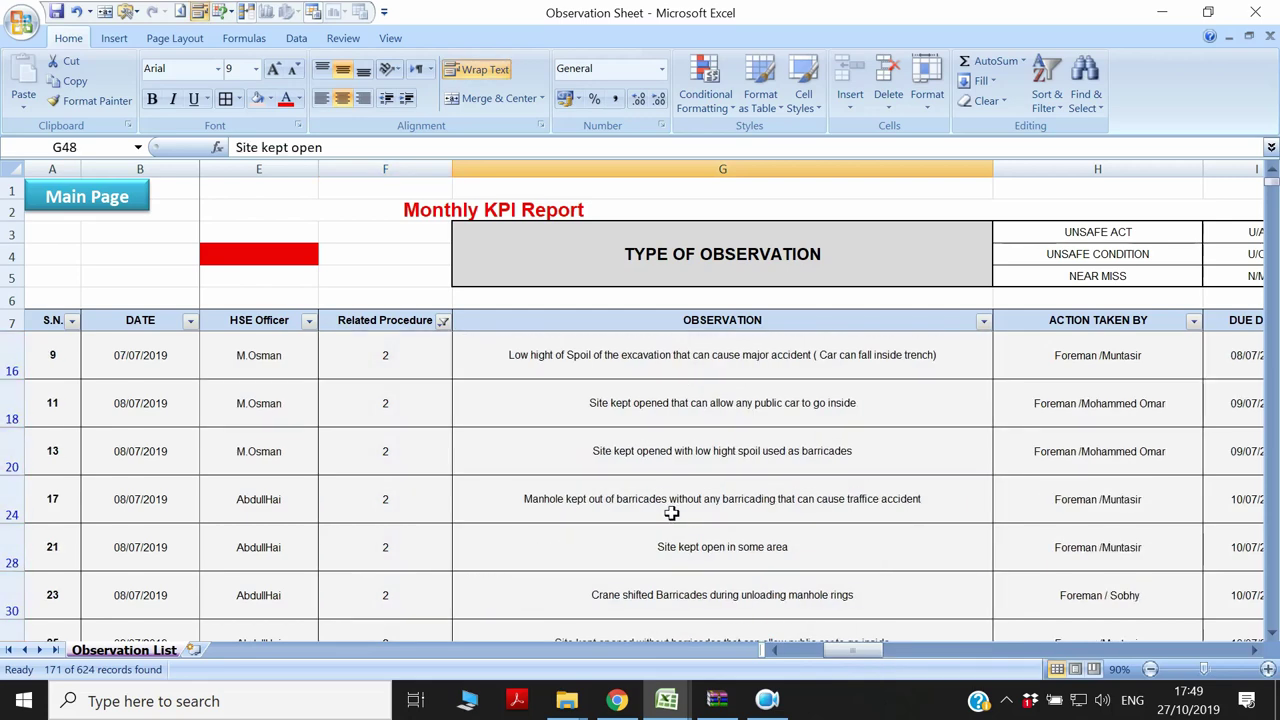
click(443, 321)
click(533, 568)
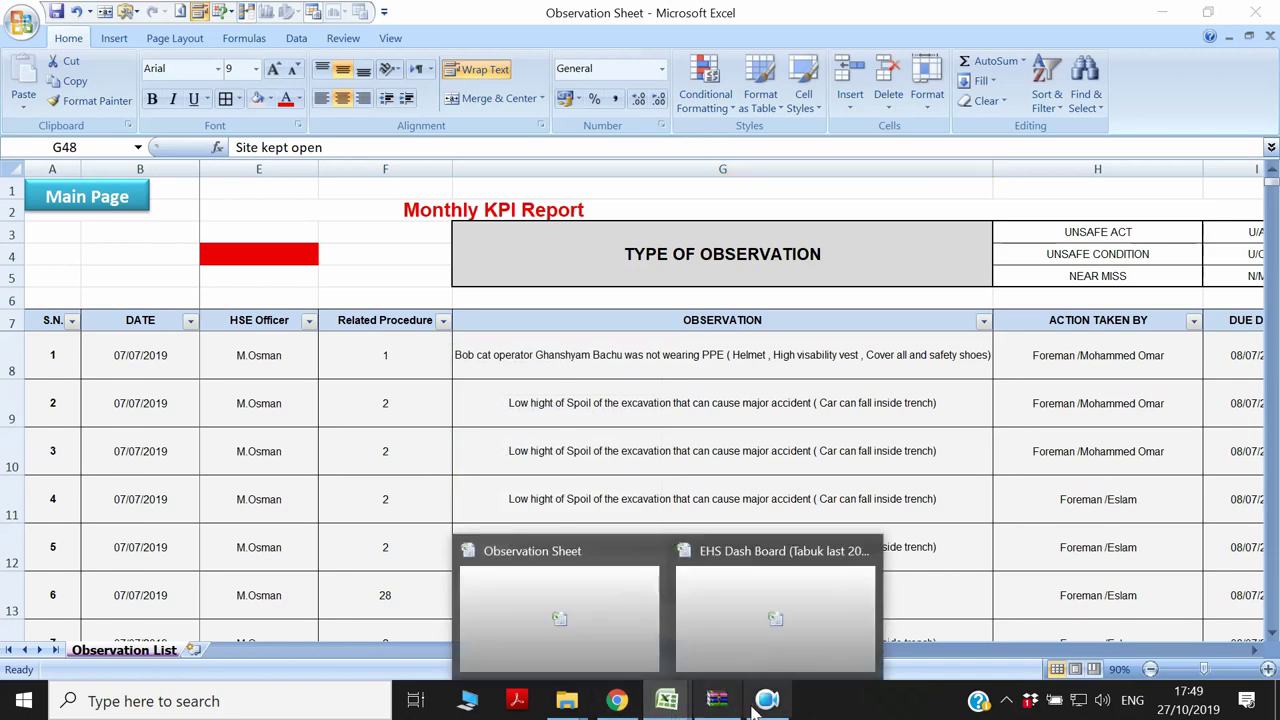
Switch to the EHS Dash Board workbook and inspect January's No. Of Observation and Not Closed columns on the Observations sheet.
click(775, 605)
scroll(748, 440, up, 3)
scroll(748, 440, up, 6)
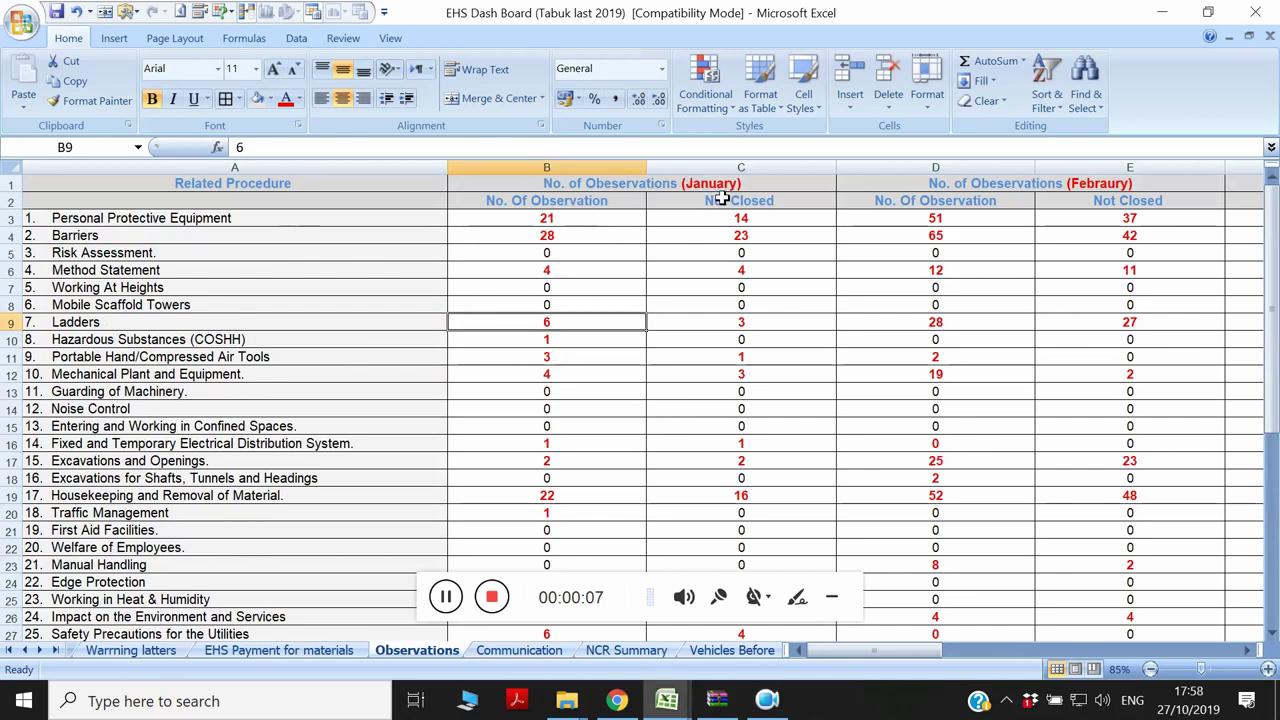
click(624, 199)
click(709, 210)
Go down the Related Procedure list to the Total row and select January's last rows in both columns.
scroll(708, 374, down, 8)
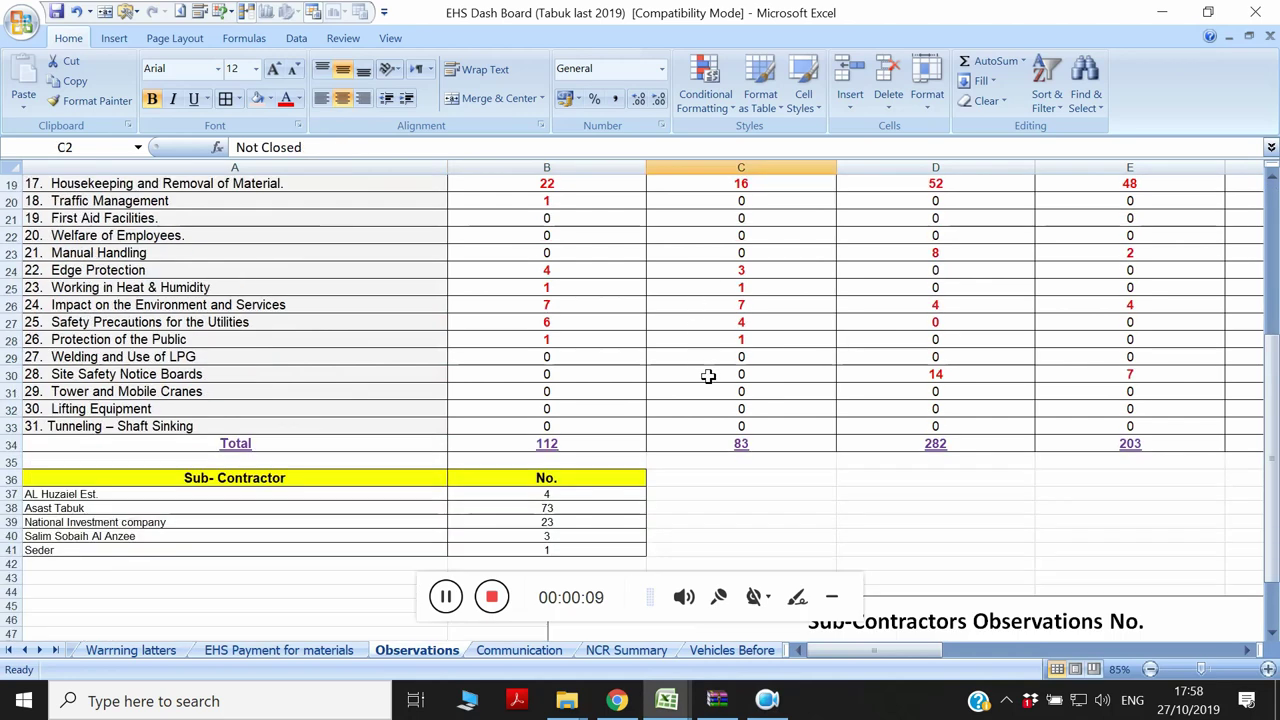
click(715, 385)
click(640, 335)
drag(640, 335, 680, 326)
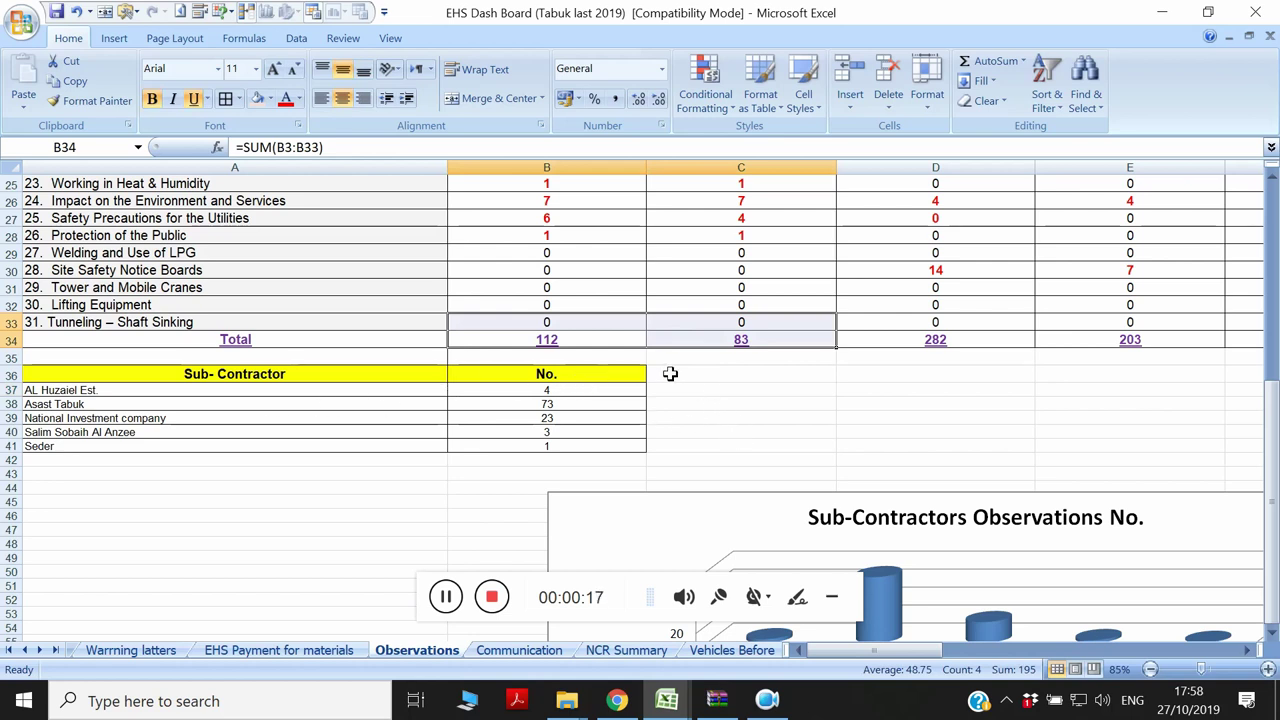
Examine the Sub-Contractor table and the full Sub-Contractors Observations No. chart below the totals.
scroll(690, 414, down, 3)
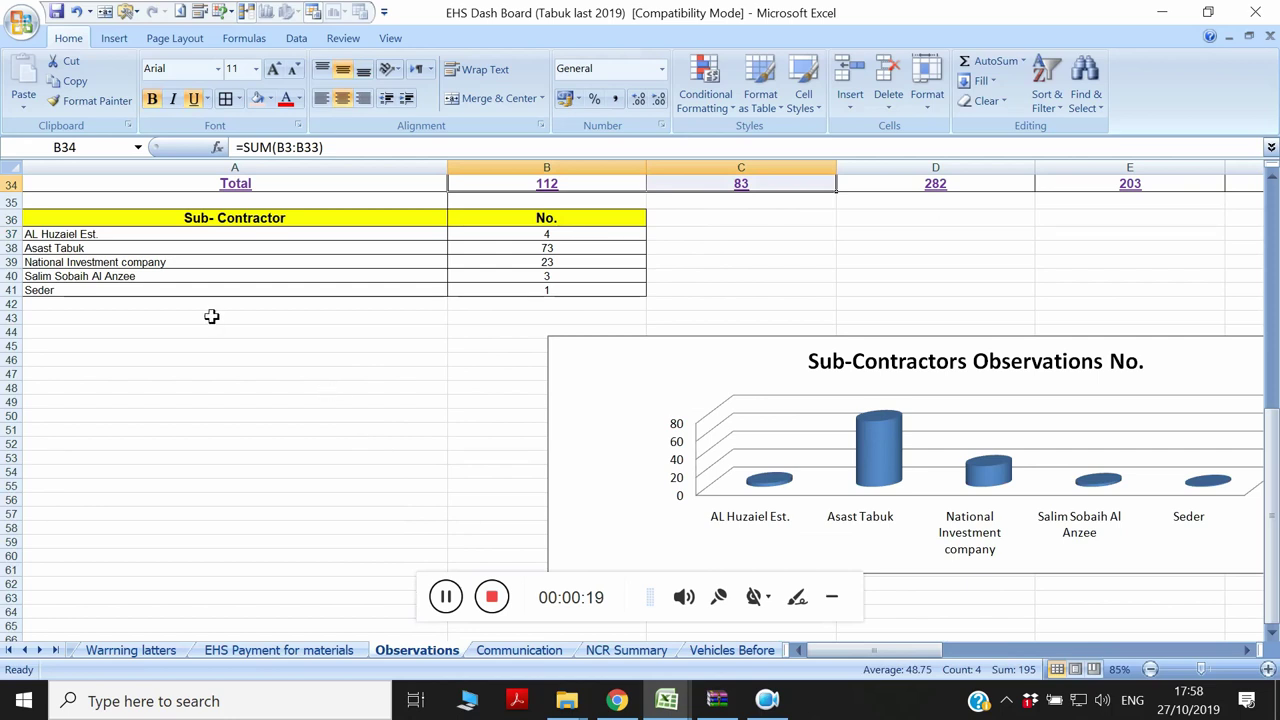
scroll(267, 358, down, 1)
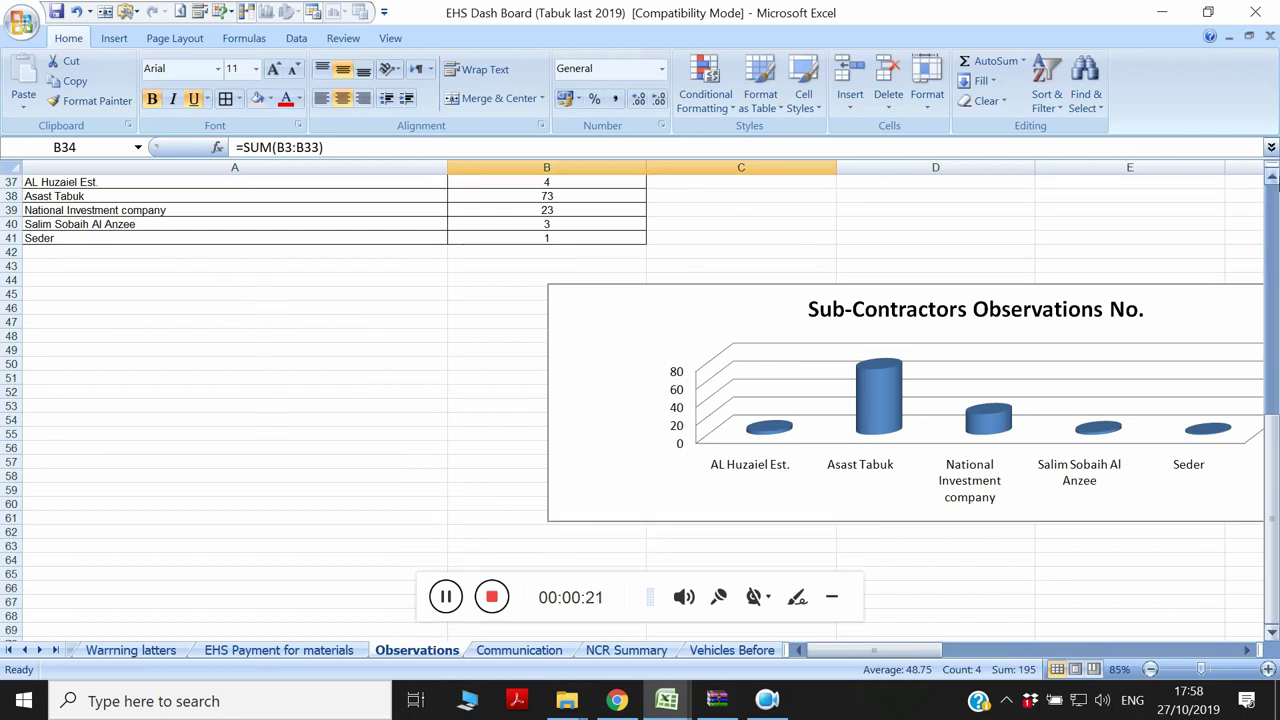
click(1272, 175)
click(1275, 490)
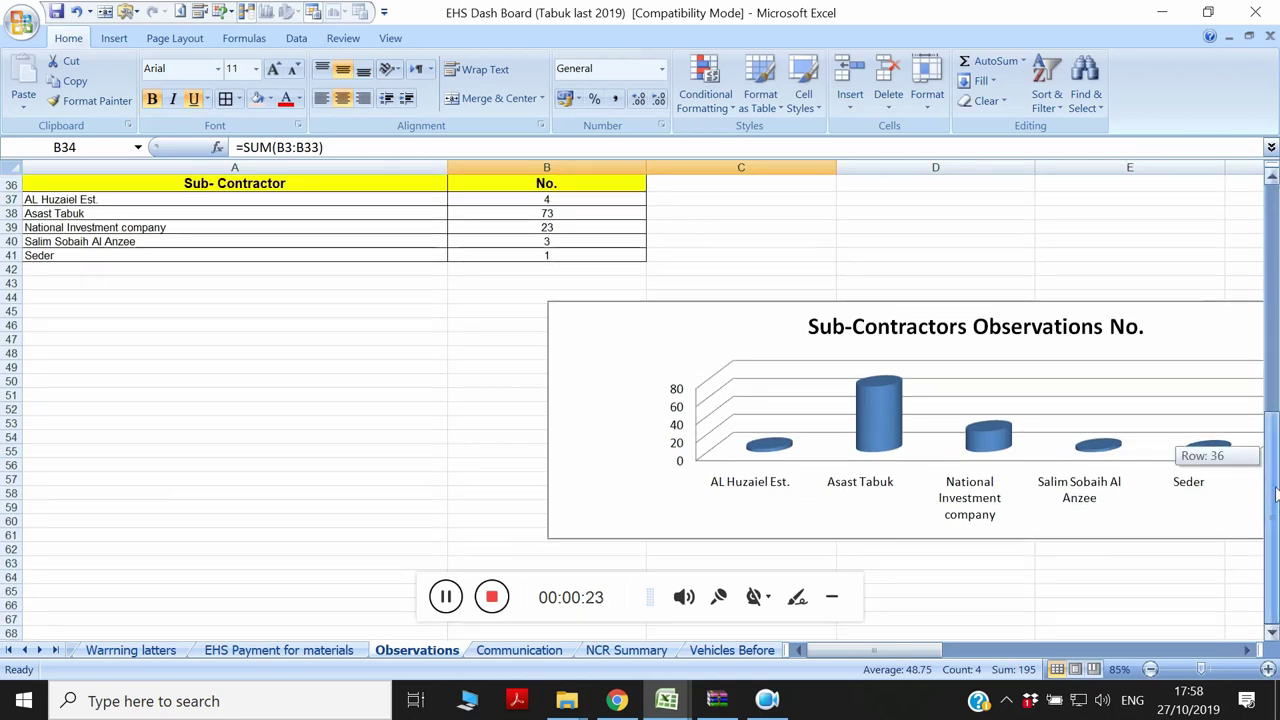
mouse_move(1275, 490)
mouse_down()
mouse_move(1274, 276)
mouse_move(1274, 484)
mouse_up()
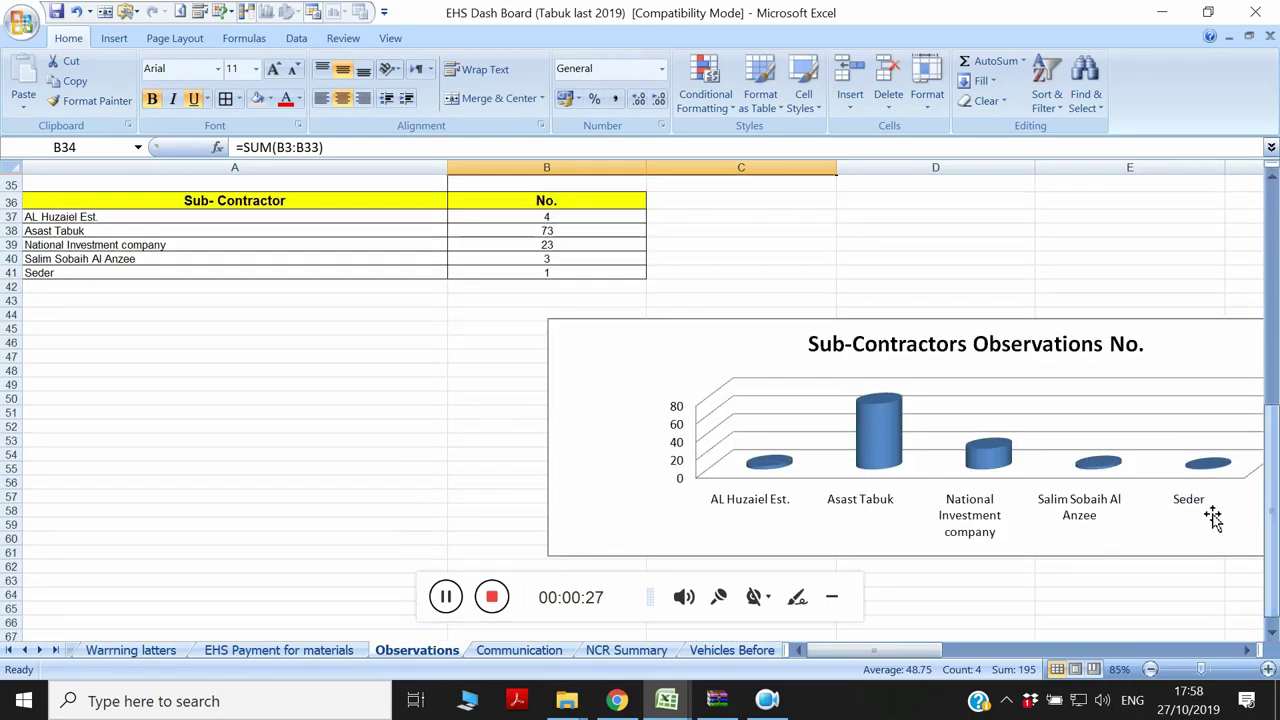
scroll(474, 517, down, 4)
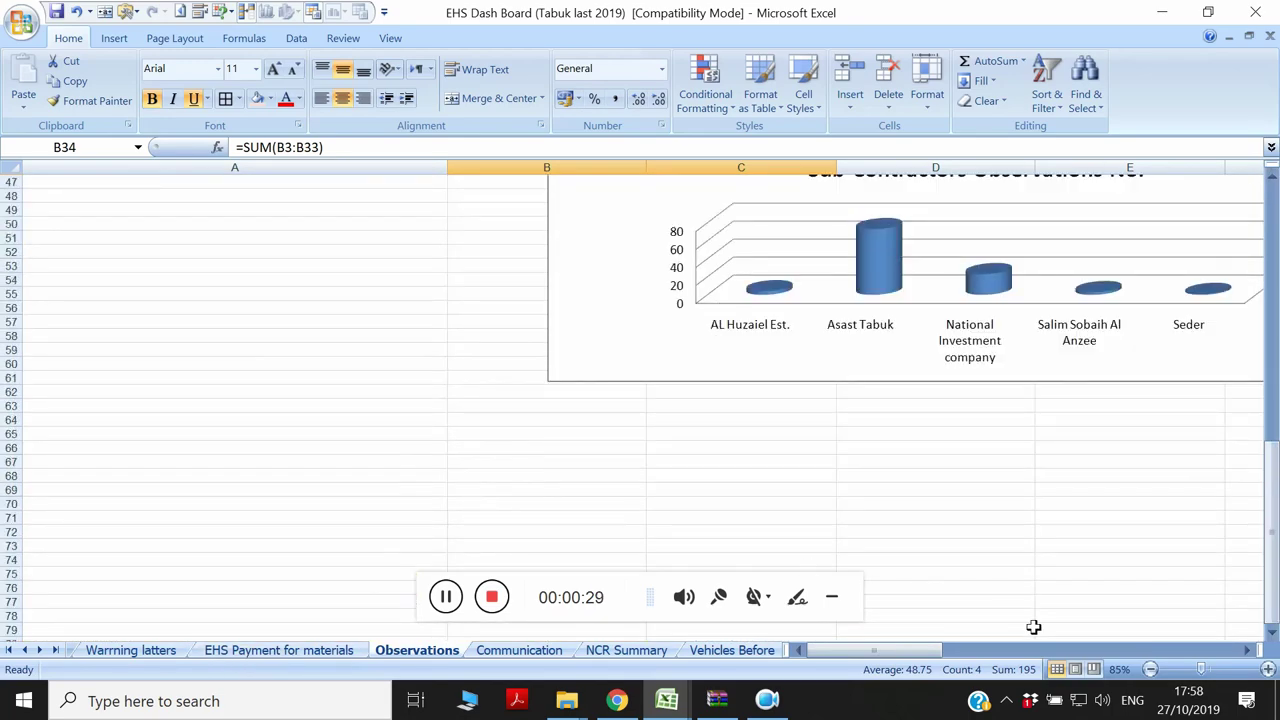
drag(905, 651, 932, 650)
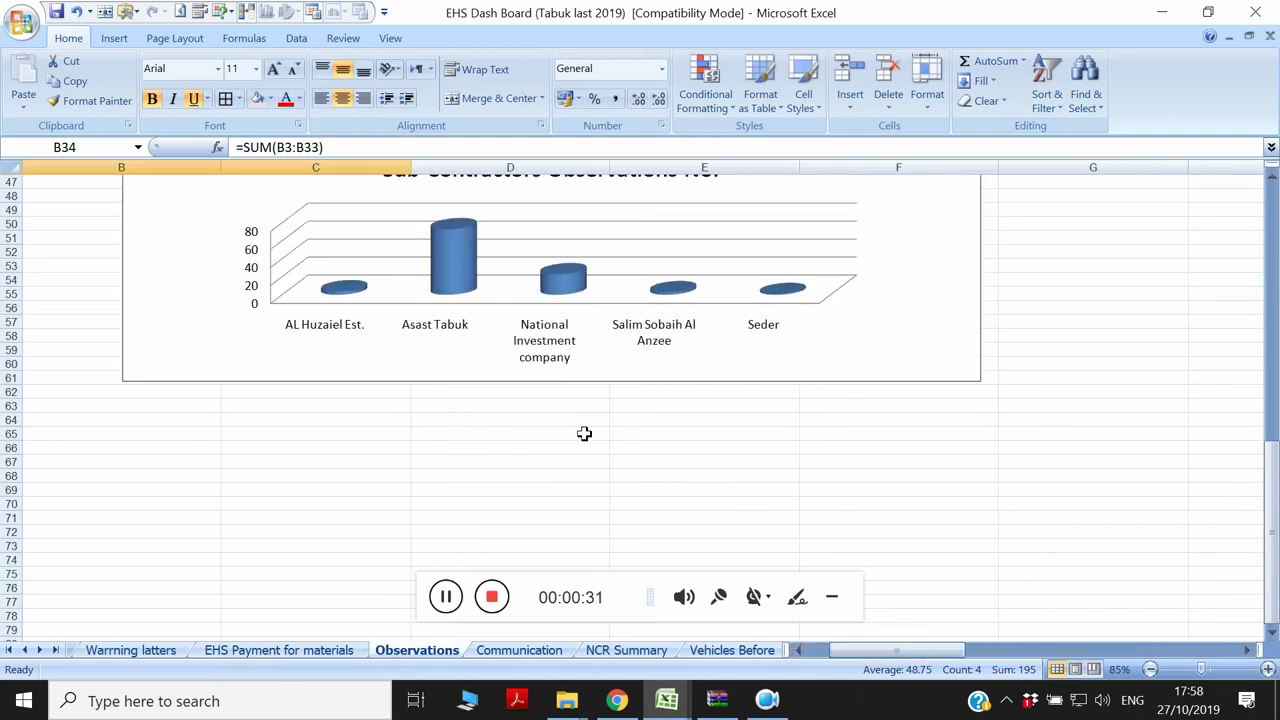
Return to the head of the monthly table and view the January, February and March observation columns.
scroll(585, 435, up, 3)
scroll(588, 437, up, 8)
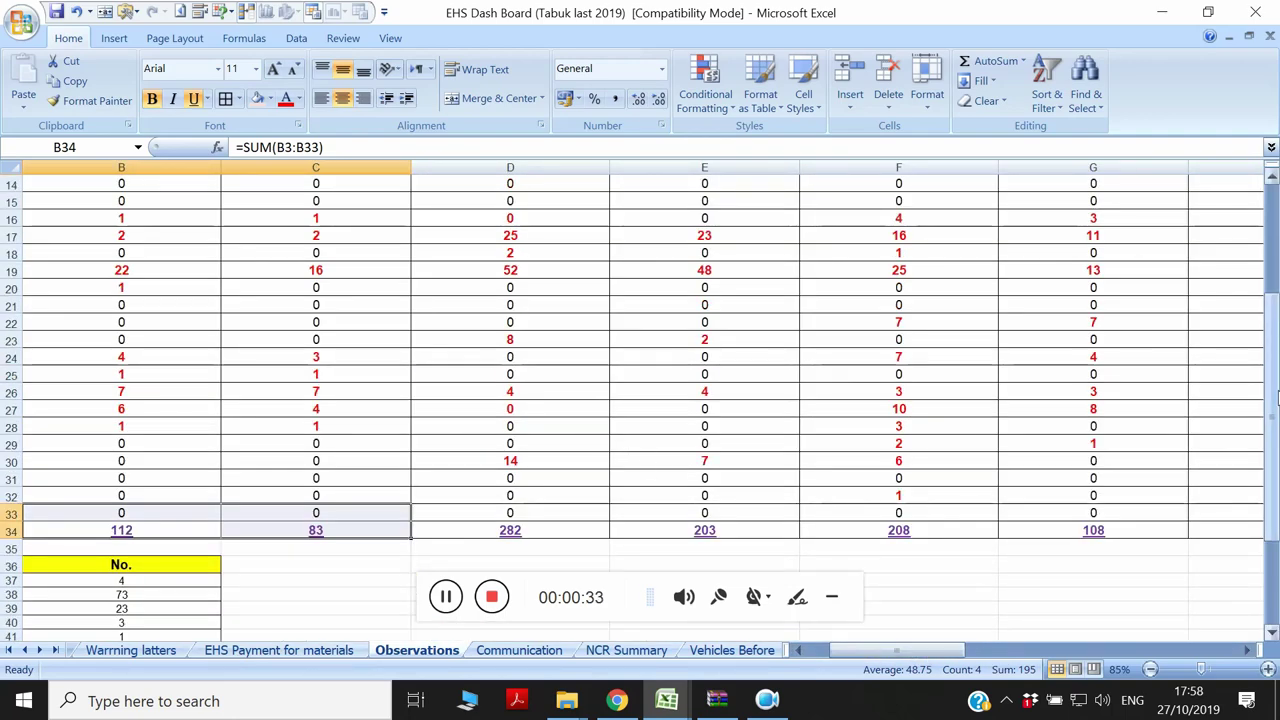
drag(1272, 510, 1272, 391)
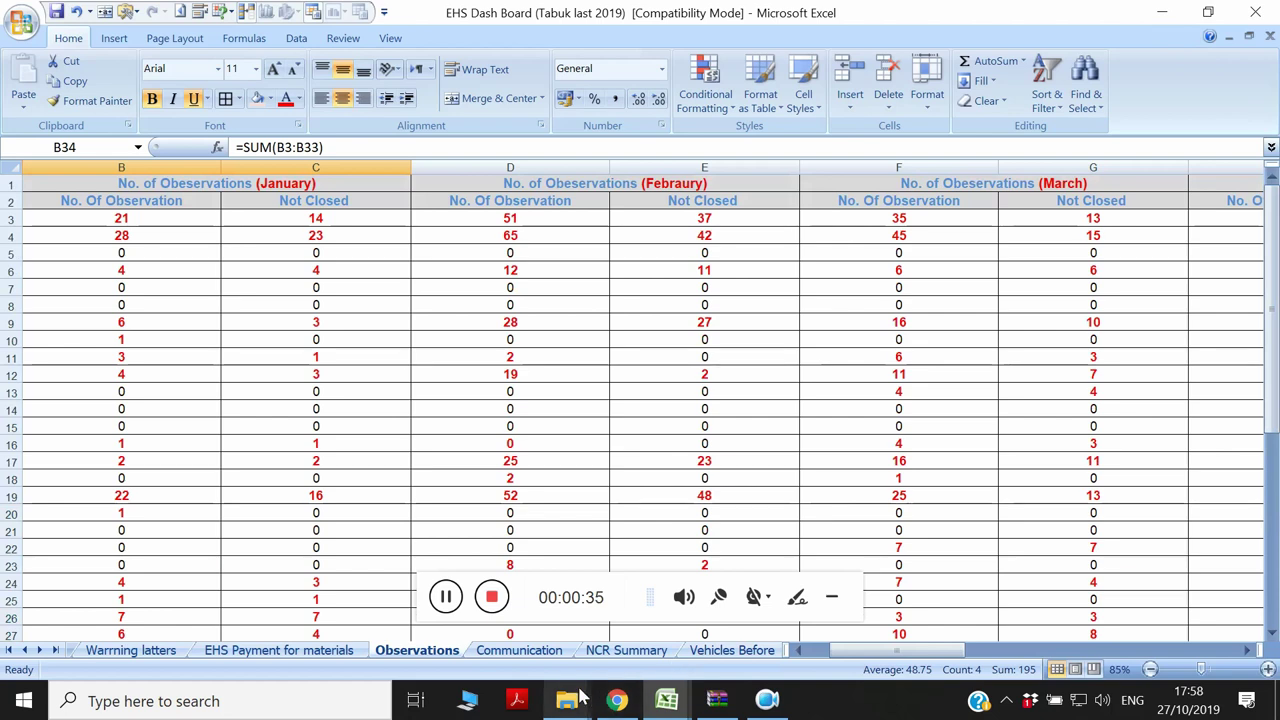
click(492, 597)
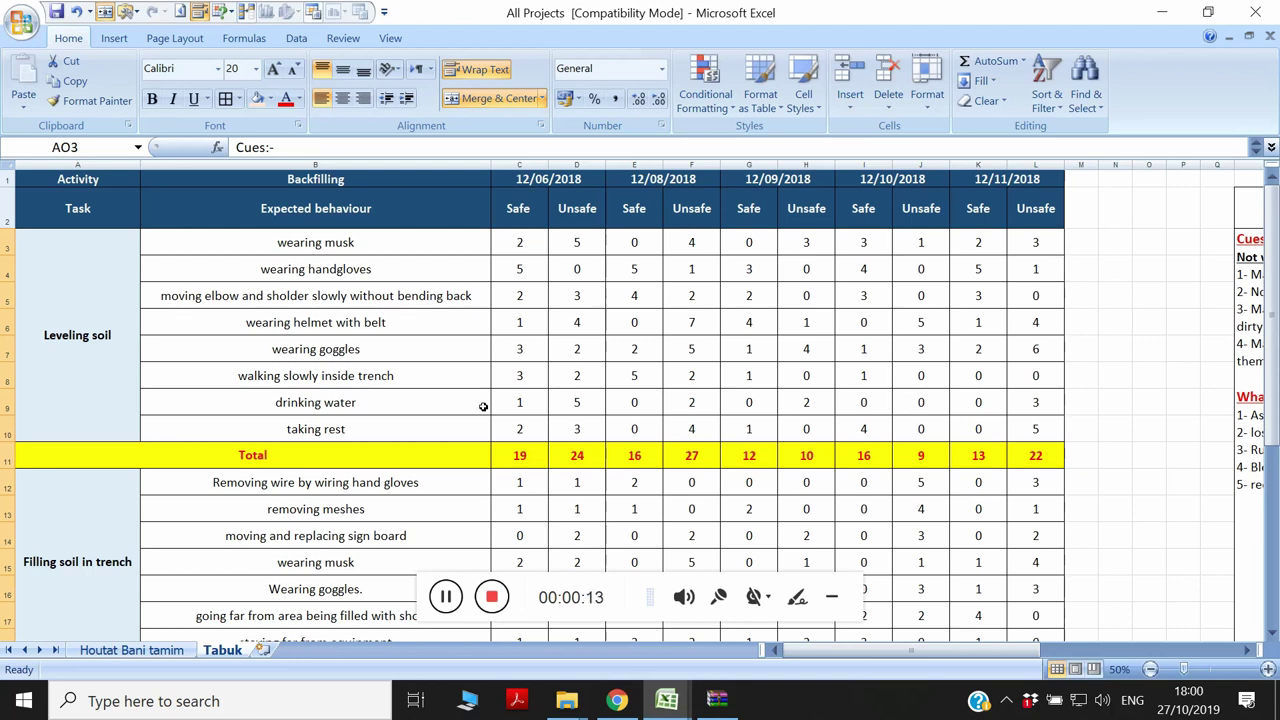
Inspect the Task heading and the Leveling soil task of the Backfilling activity on the Tabuk sheet.
click(85, 318)
click(83, 202)
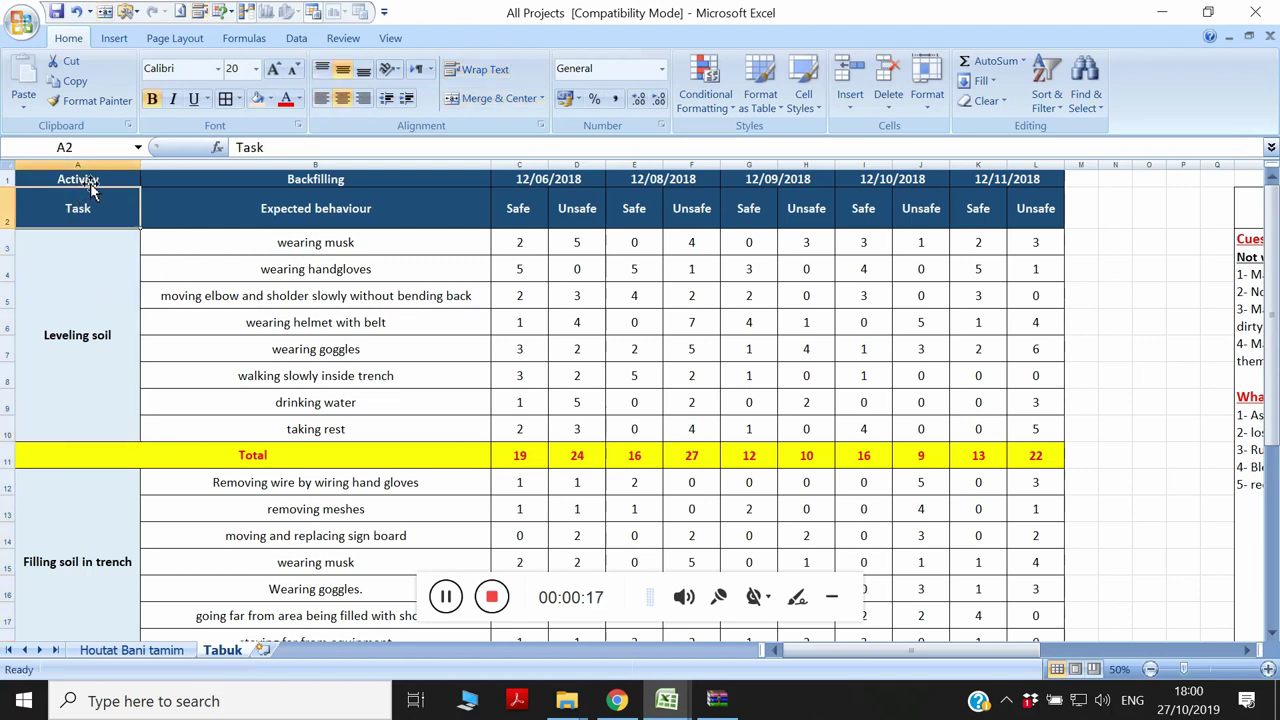
click(99, 278)
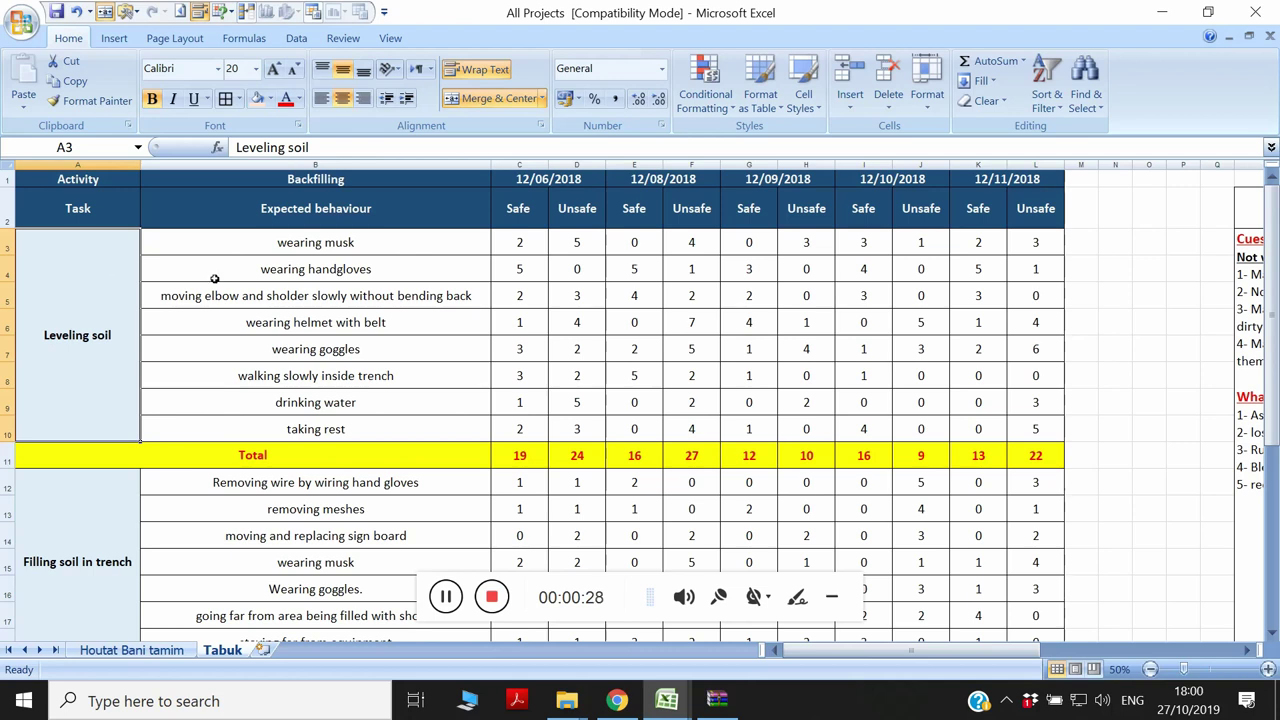
Inspect the Expected behaviour column for the Leveling soil task, from its heading to the "wearing musk" entry.
click(237, 250)
click(234, 216)
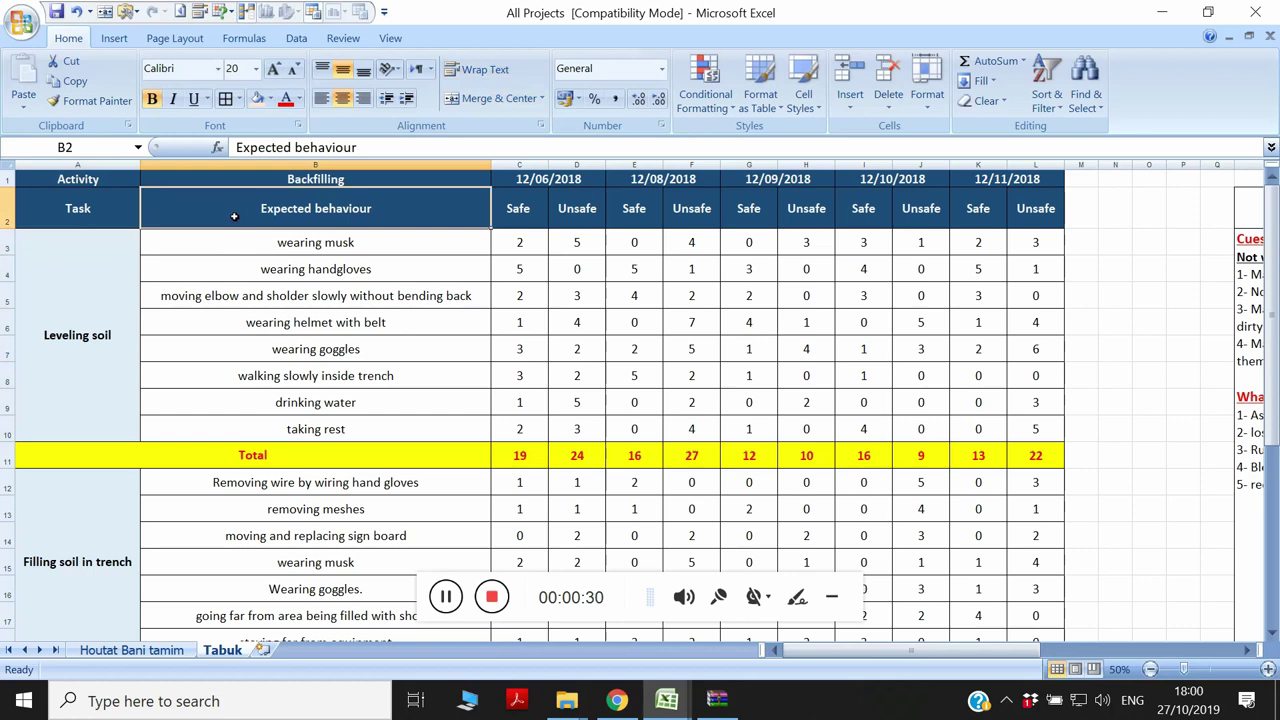
click(280, 246)
click(285, 341)
click(262, 245)
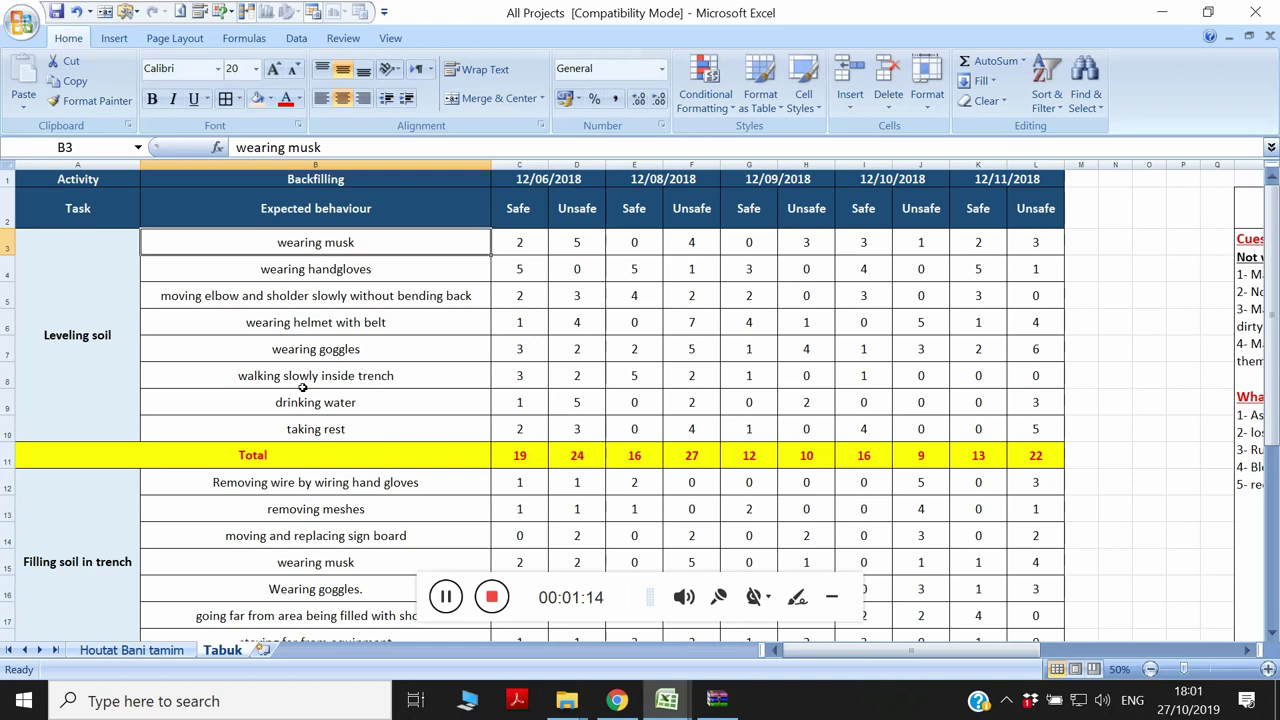
Check the Filling soil in trench task and its expected behaviours, and return to the Leveling soil task.
scroll(387, 405, down, 1)
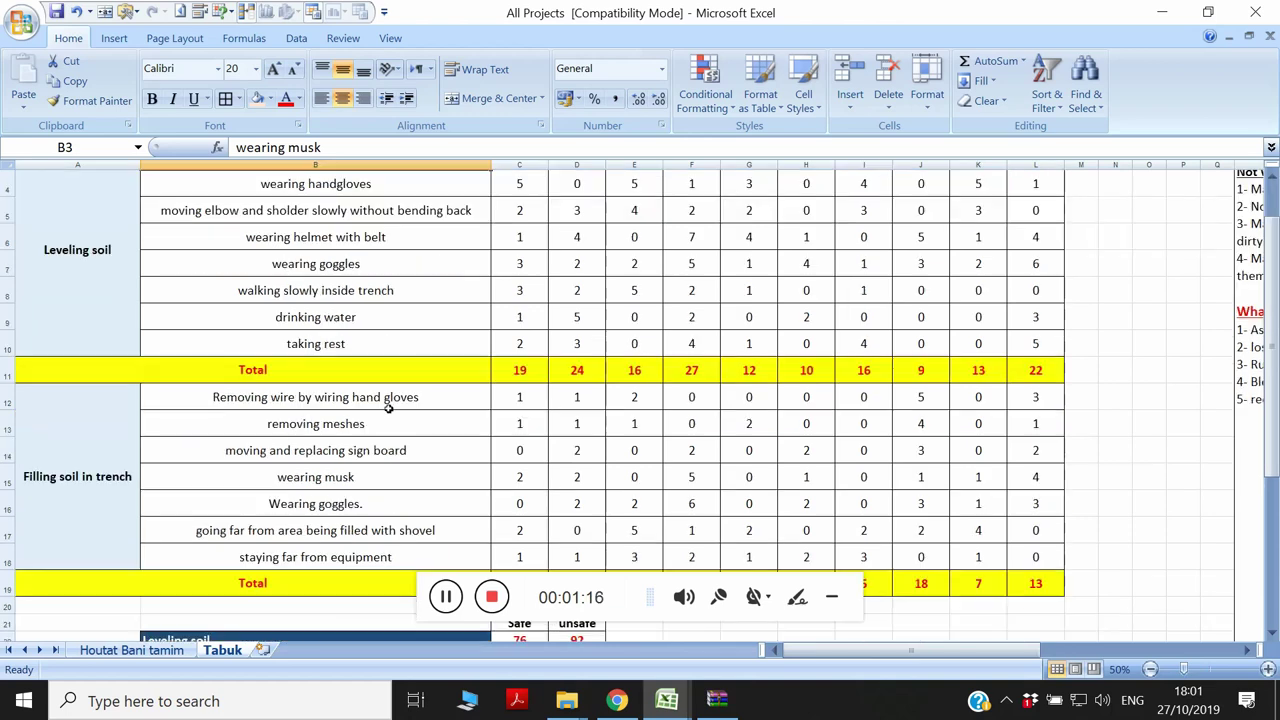
click(127, 437)
click(265, 448)
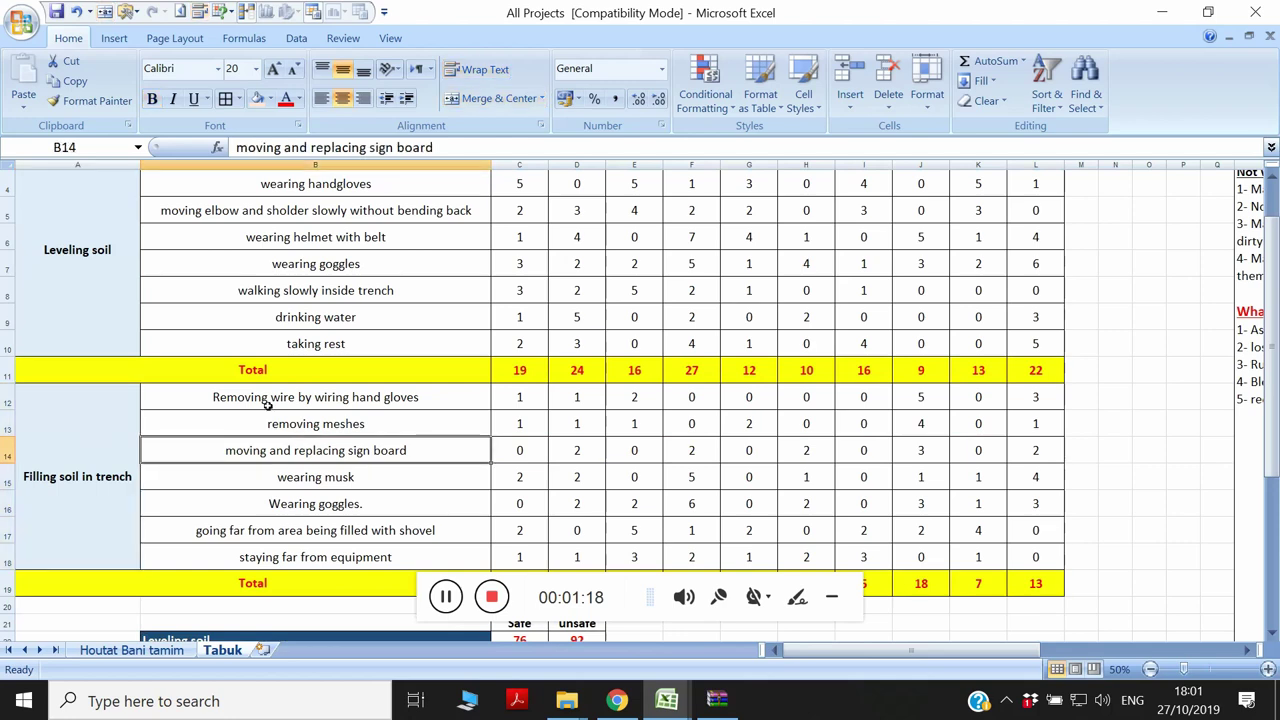
click(130, 300)
scroll(163, 360, up, 1)
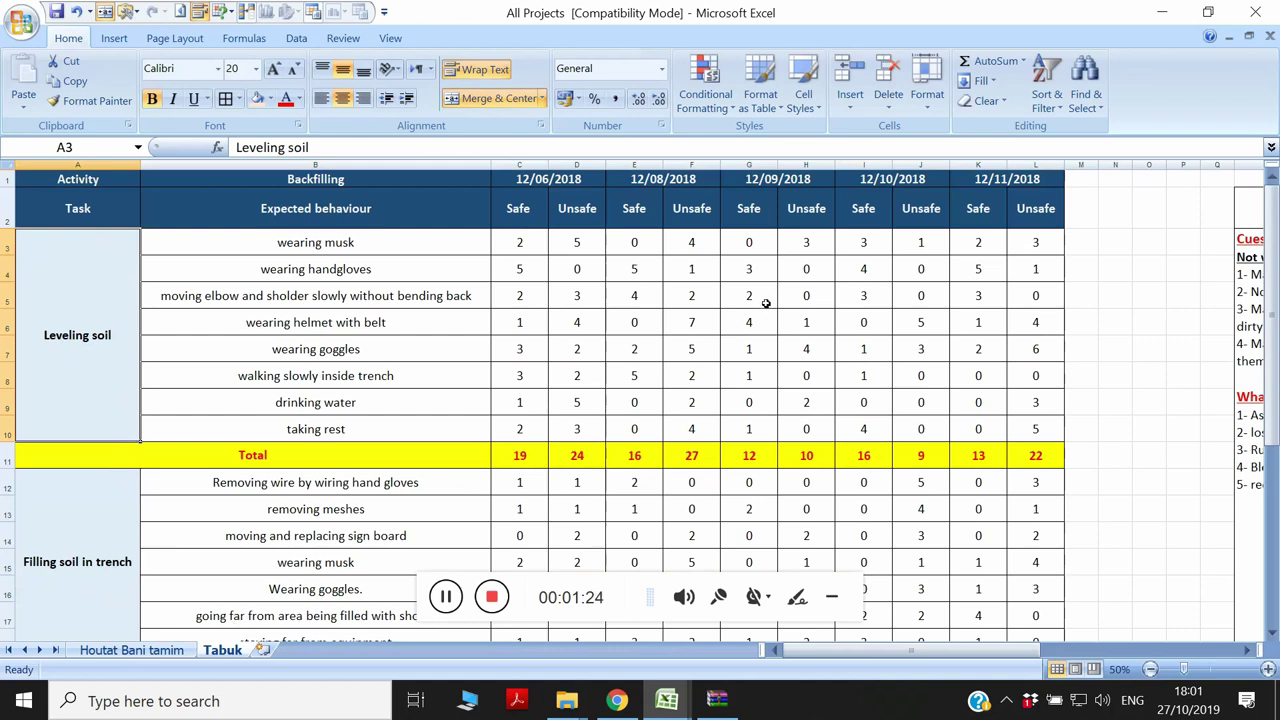
Go through the observation date headings in order, from 12/06/2018 to 12/11/2018.
click(582, 313)
click(563, 178)
click(630, 181)
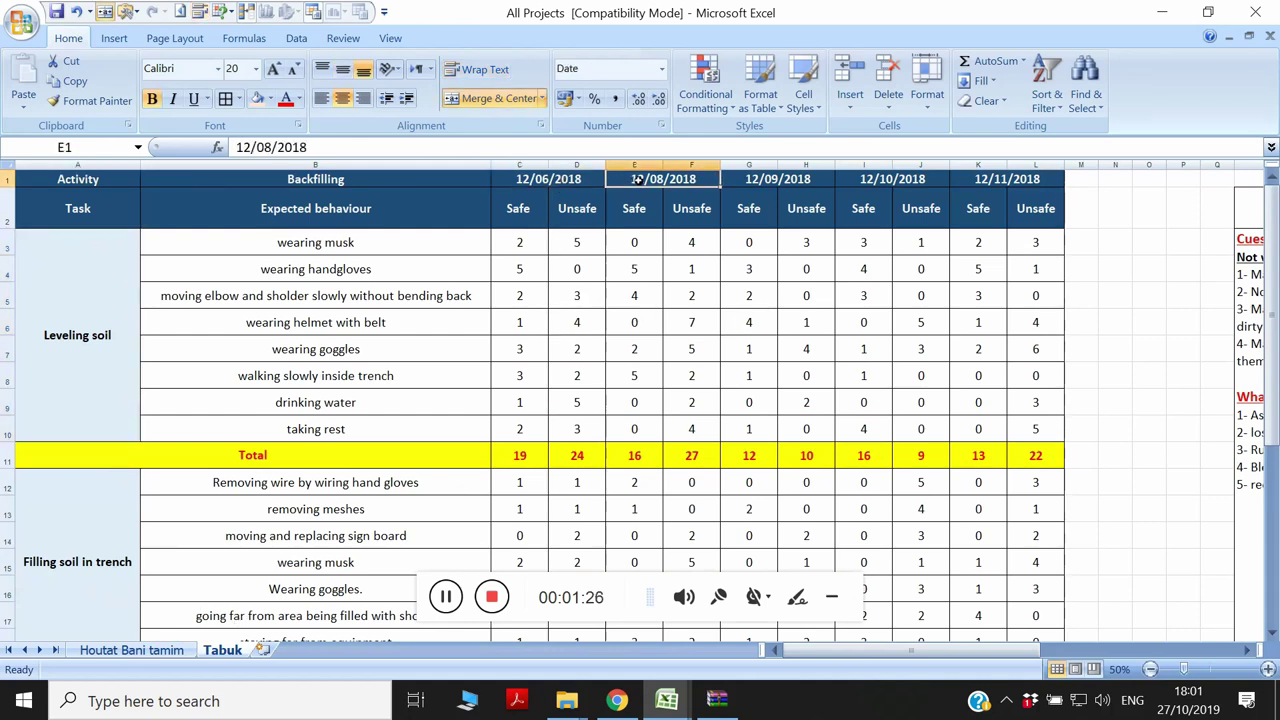
click(775, 184)
click(860, 185)
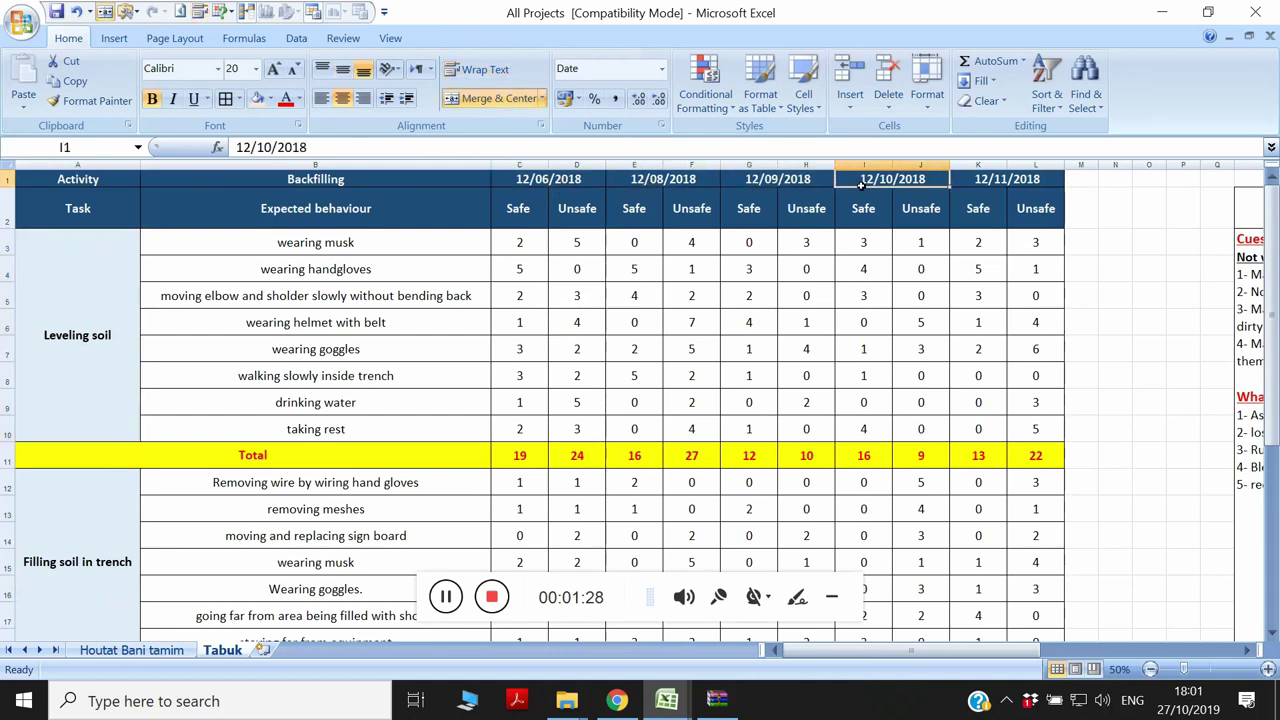
click(989, 176)
Select the Leveling soil Safe and Unsafe counts for 12/06/2018 and view the totals and summary below.
drag(526, 240, 520, 430)
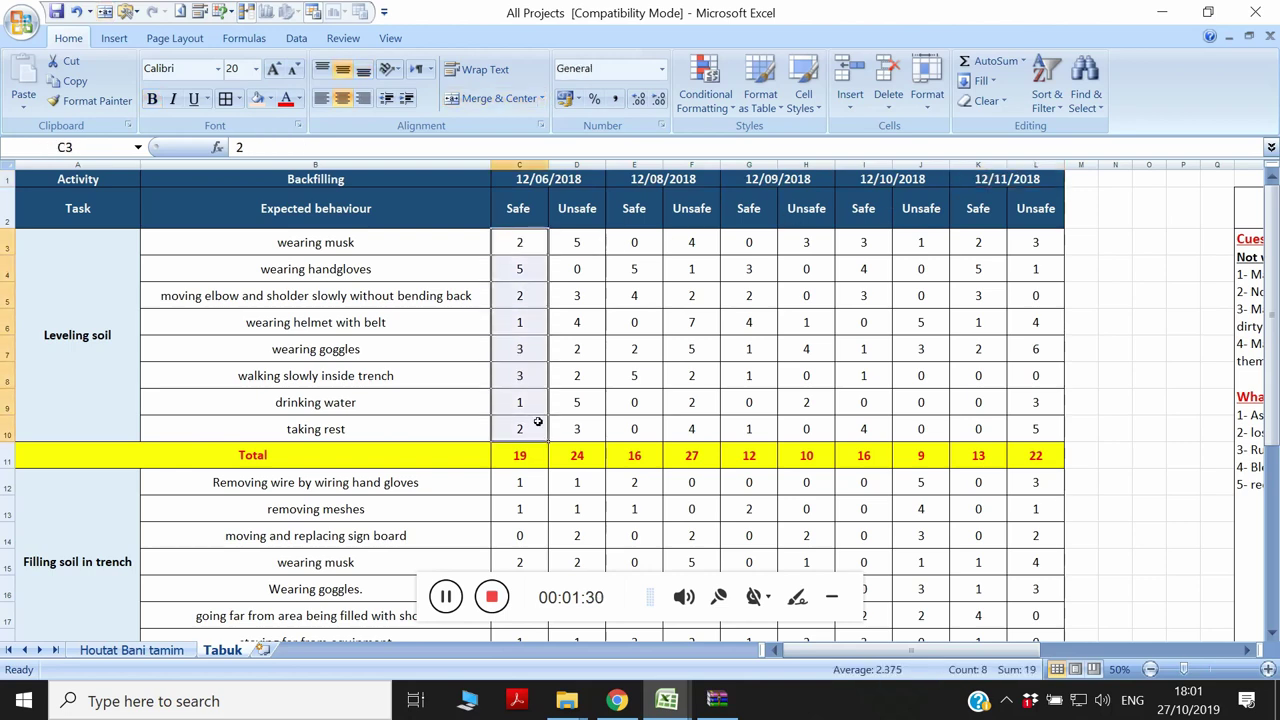
drag(576, 243, 580, 403)
scroll(580, 403, down, 2)
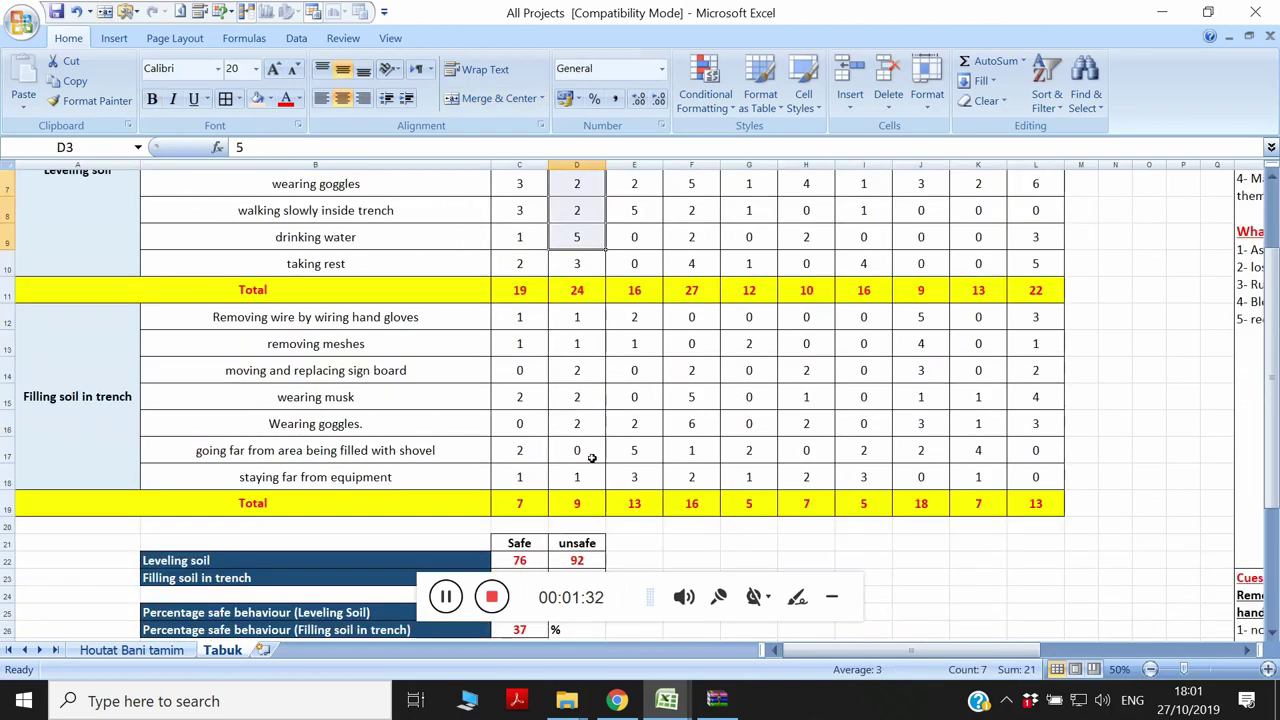
Examine the Safe and unsafe summary and the percentage safe behaviour rows for Leveling Soil and Filling soil in trench.
scroll(599, 470, down, 2)
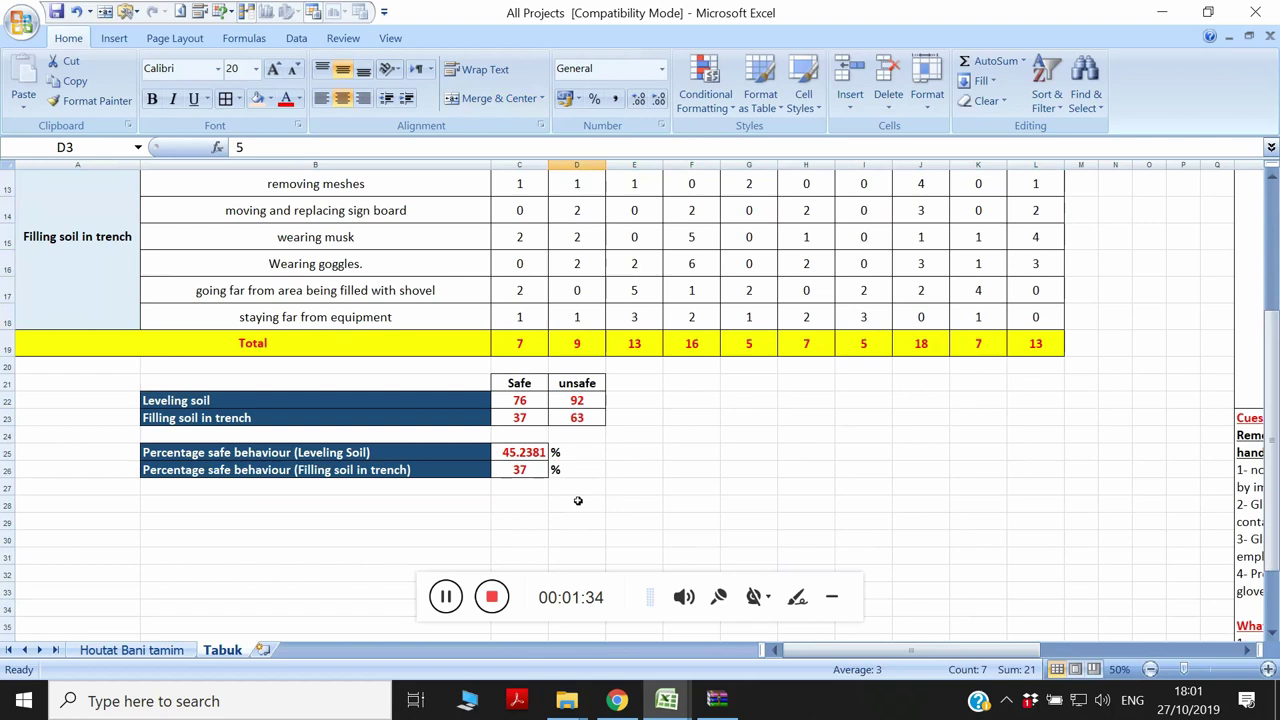
click(297, 486)
click(271, 450)
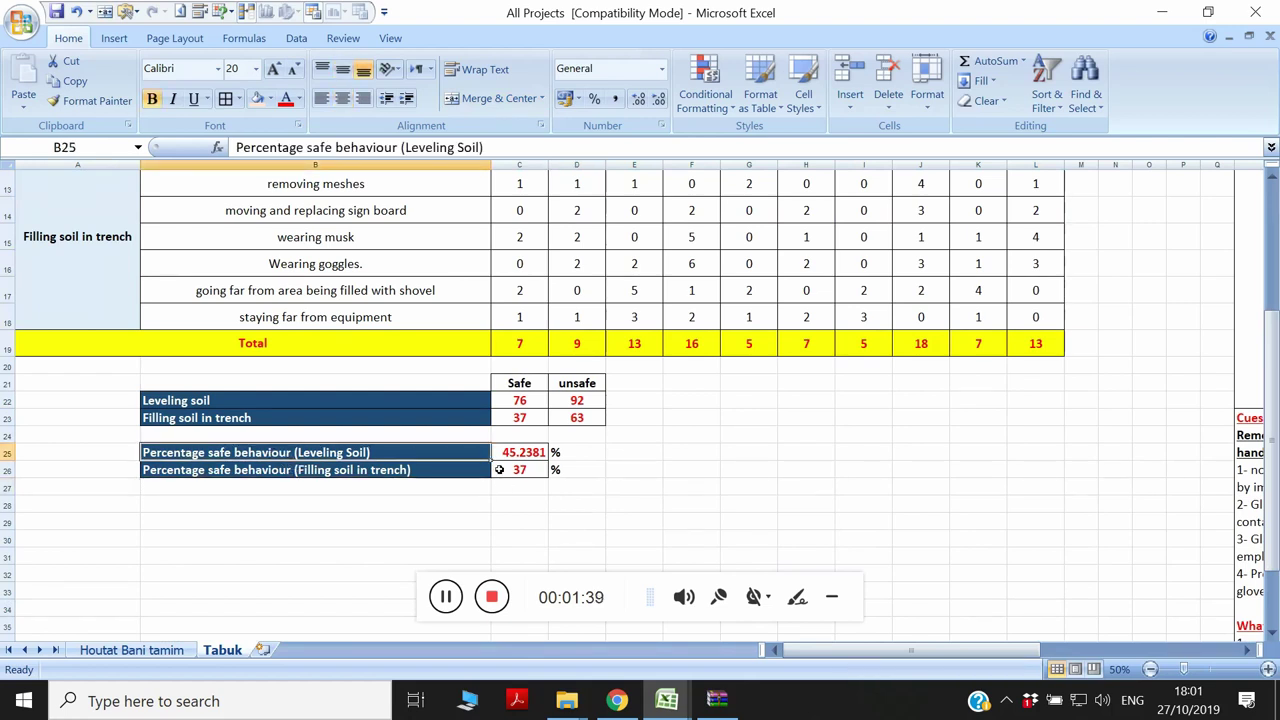
scroll(580, 471, down, 3)
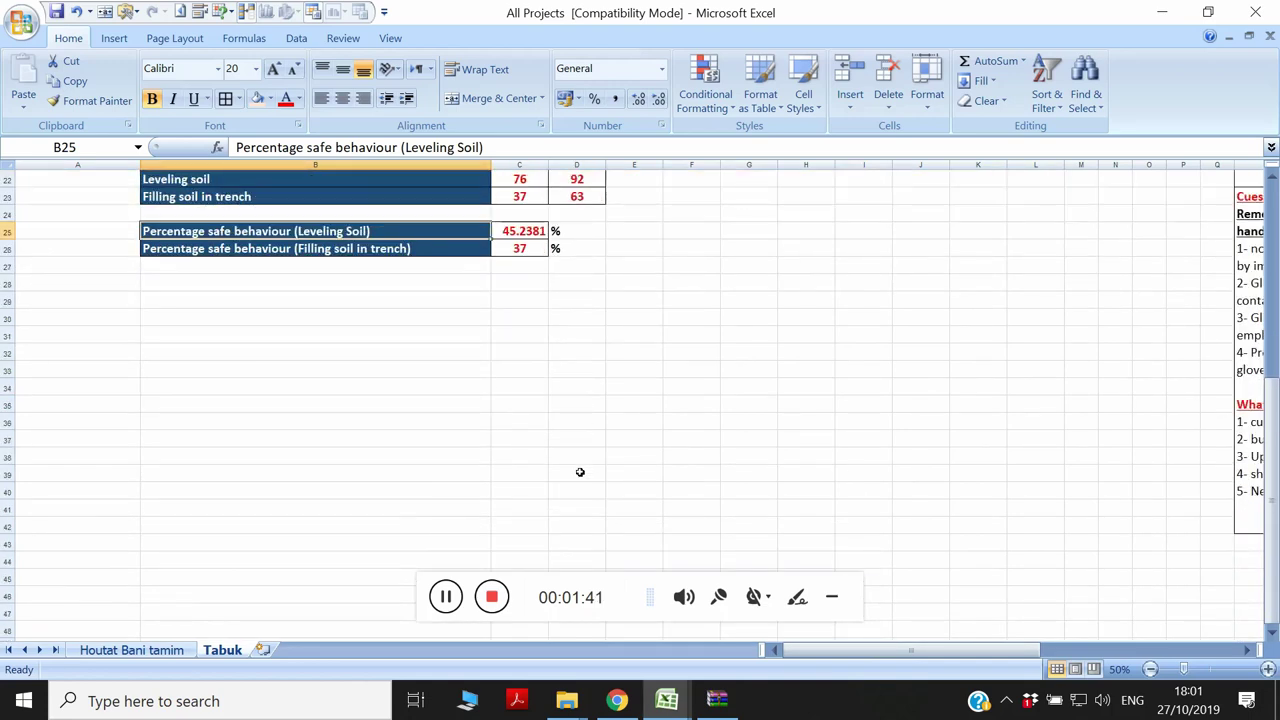
scroll(582, 471, up, 2)
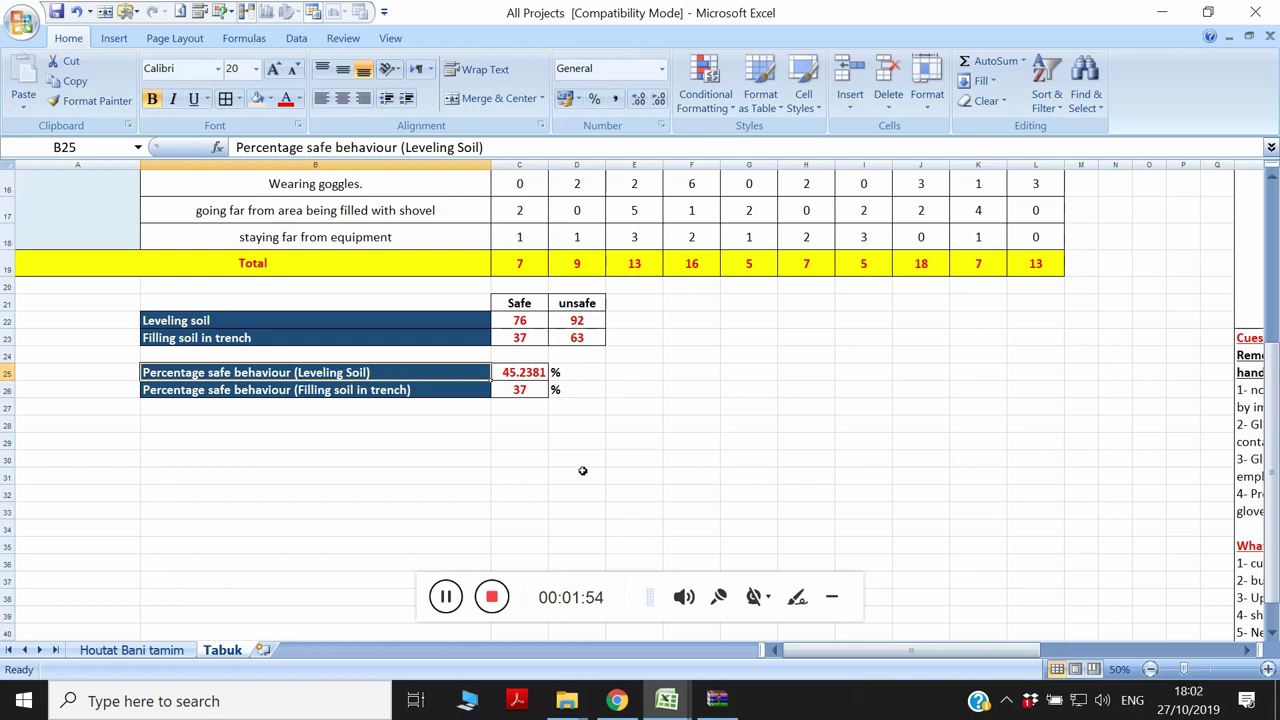
View the cues and "What can happen to employee" notes beside the observation table, from not wearing musk through the blocks below.
scroll(751, 449, up, 3)
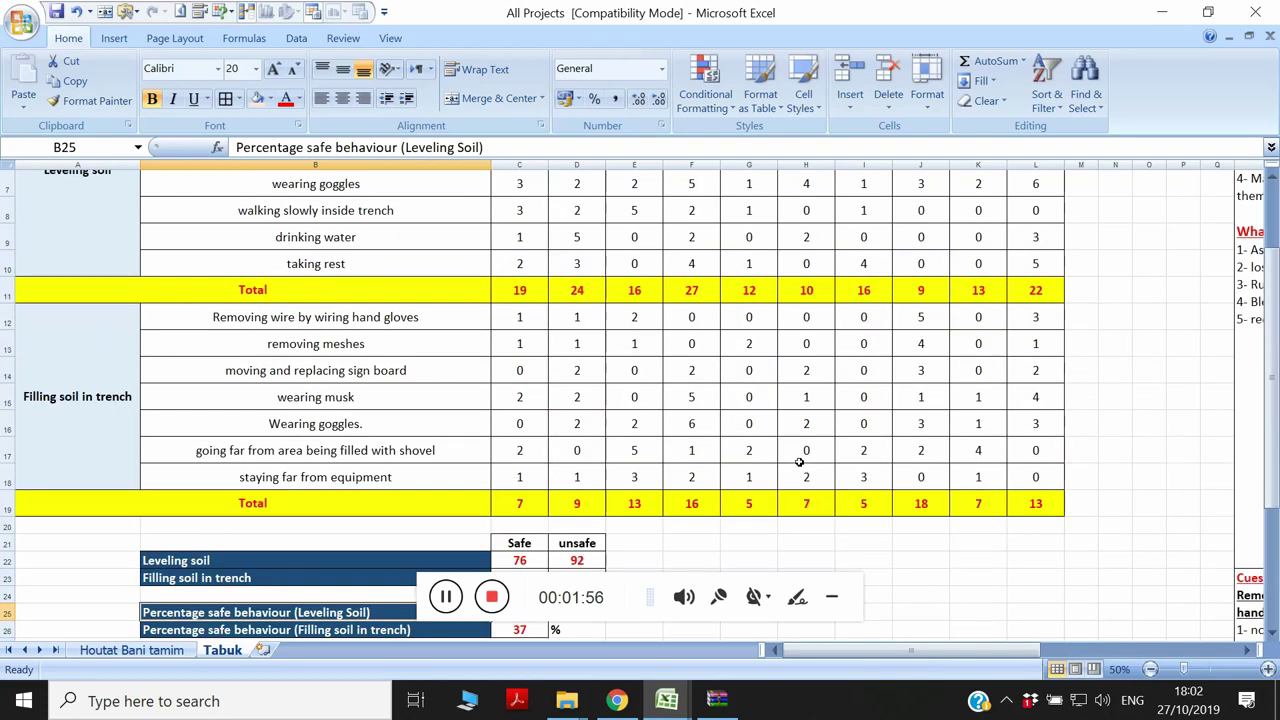
drag(947, 652, 978, 657)
scroll(980, 531, up, 2)
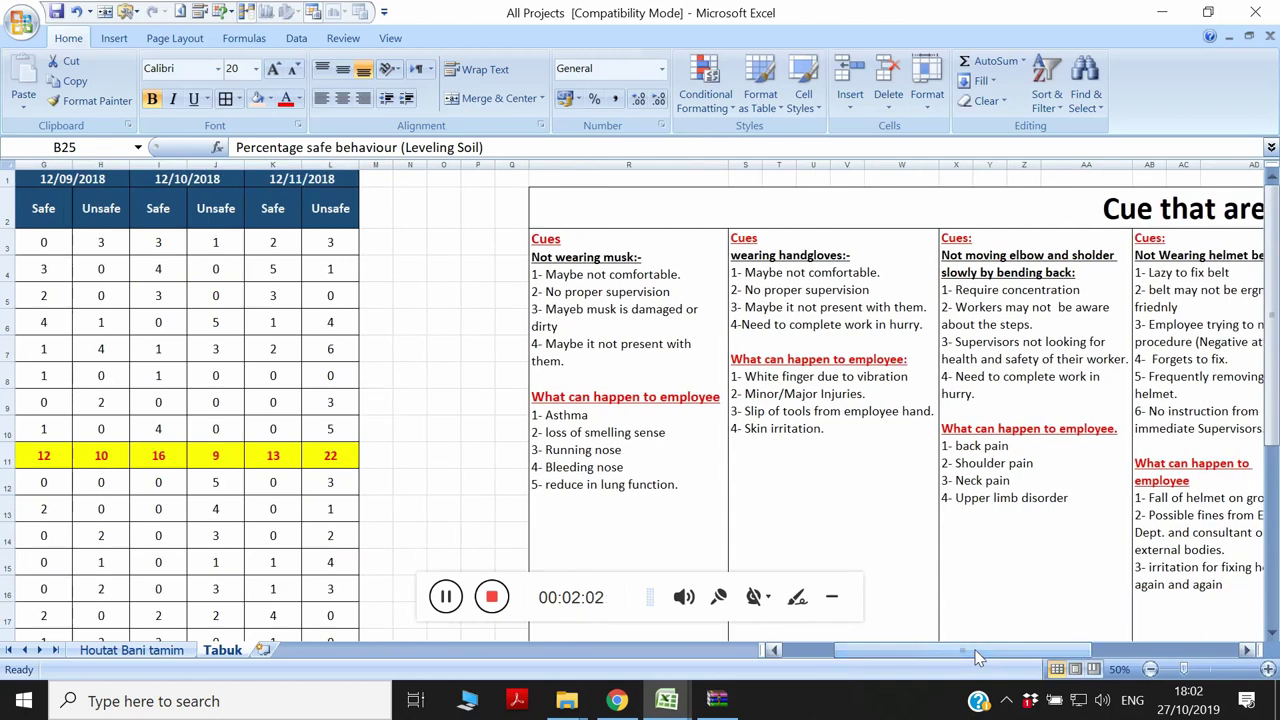
click(833, 597)
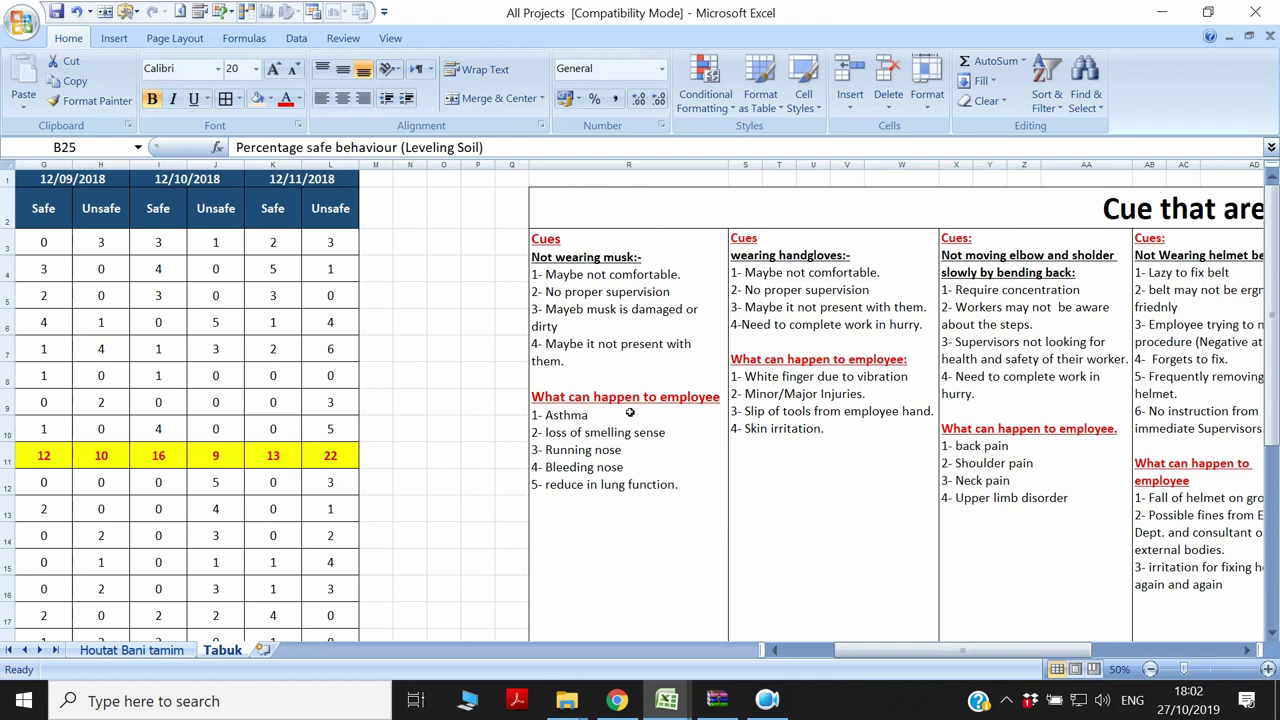
scroll(834, 446, down, 4)
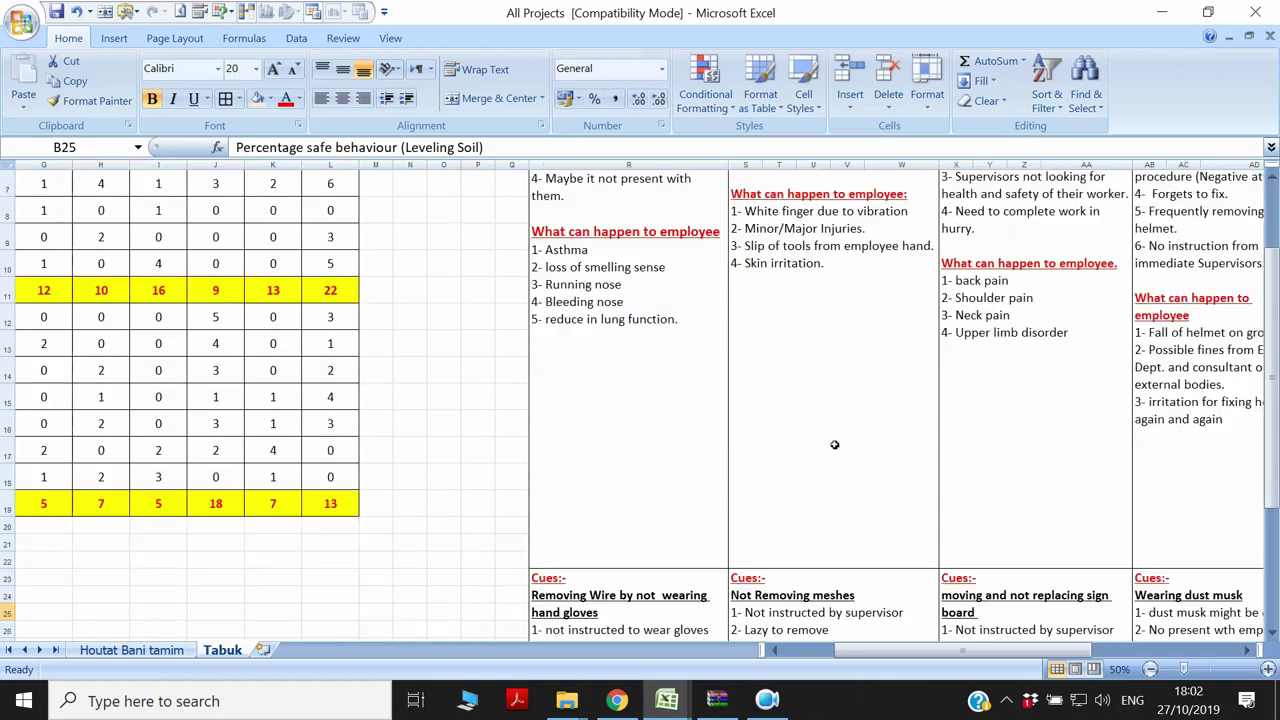
Return to the Backfilling observation table and review both tasks down to the percentage safe behaviour rows.
drag(957, 658, 915, 652)
scroll(809, 529, up, 4)
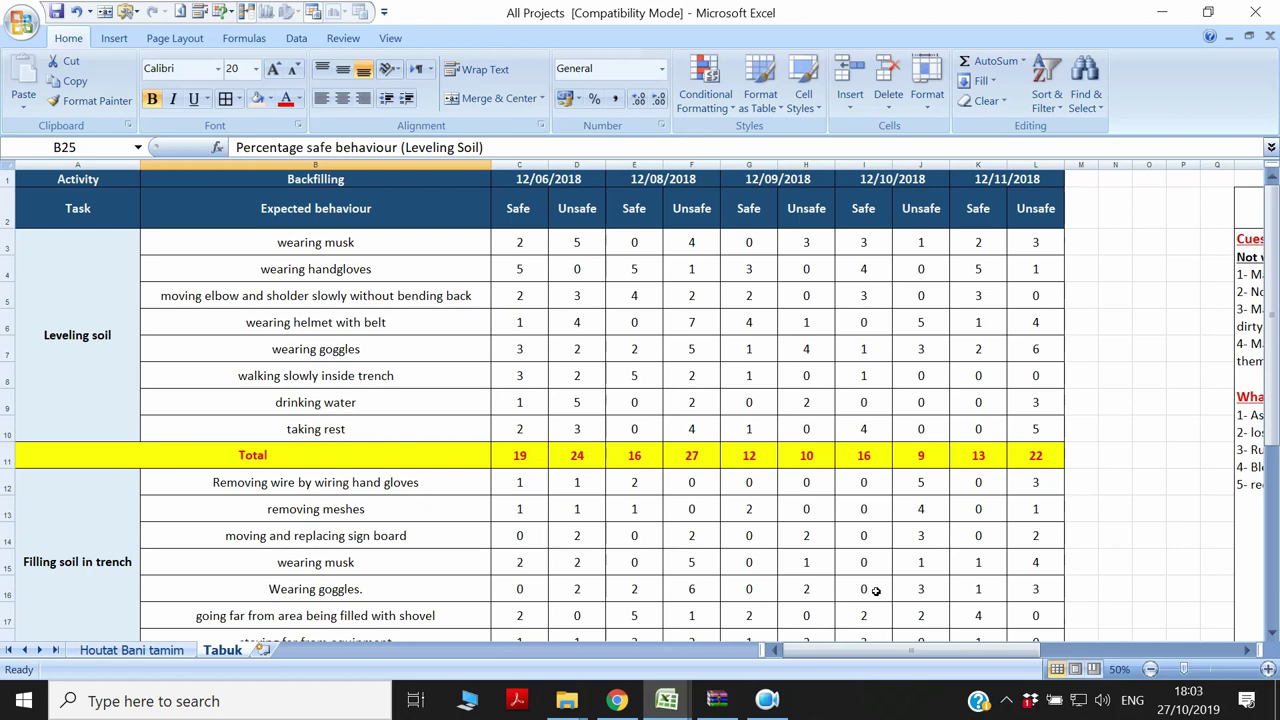
scroll(838, 483, down, 1)
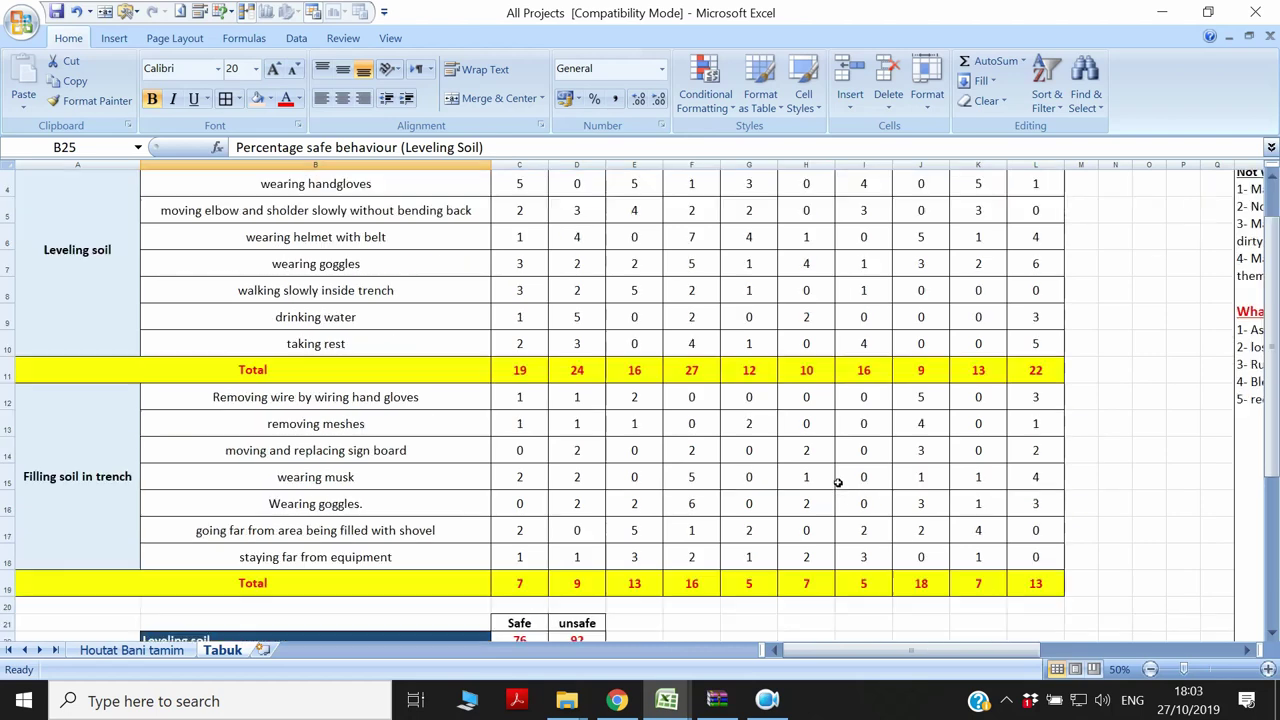
scroll(838, 483, down, 3)
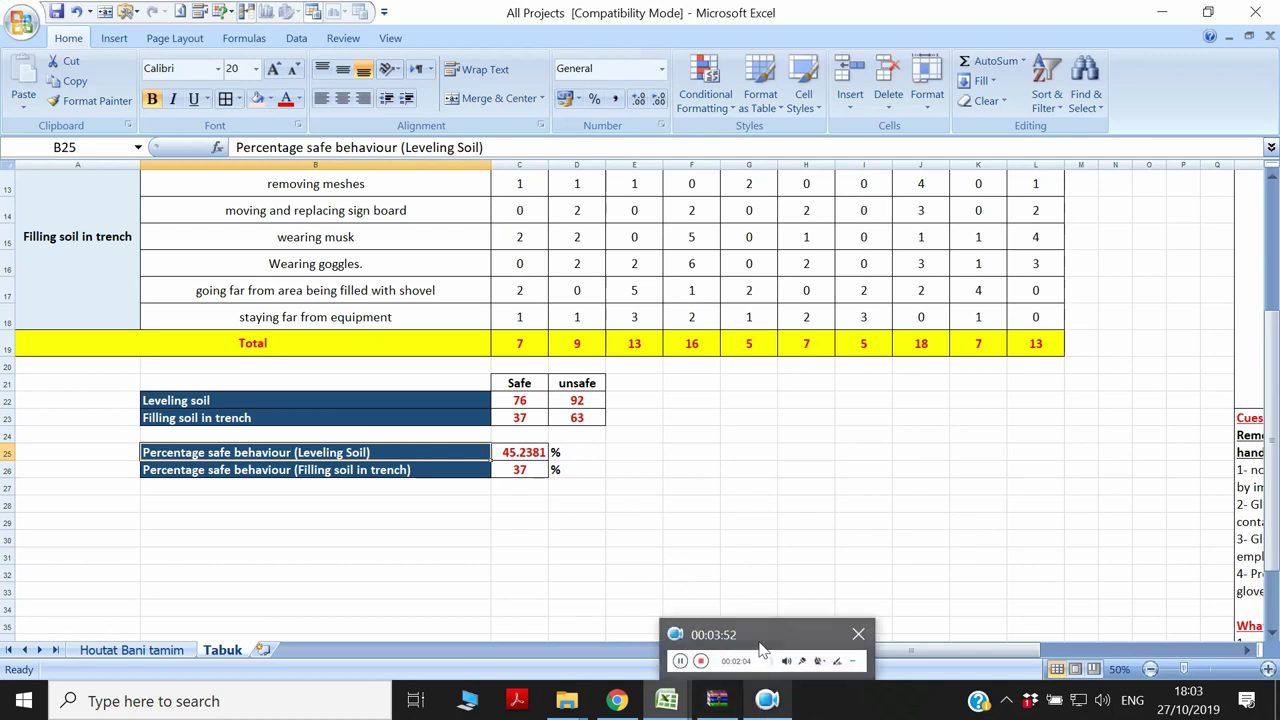
click(765, 703)
click(492, 597)
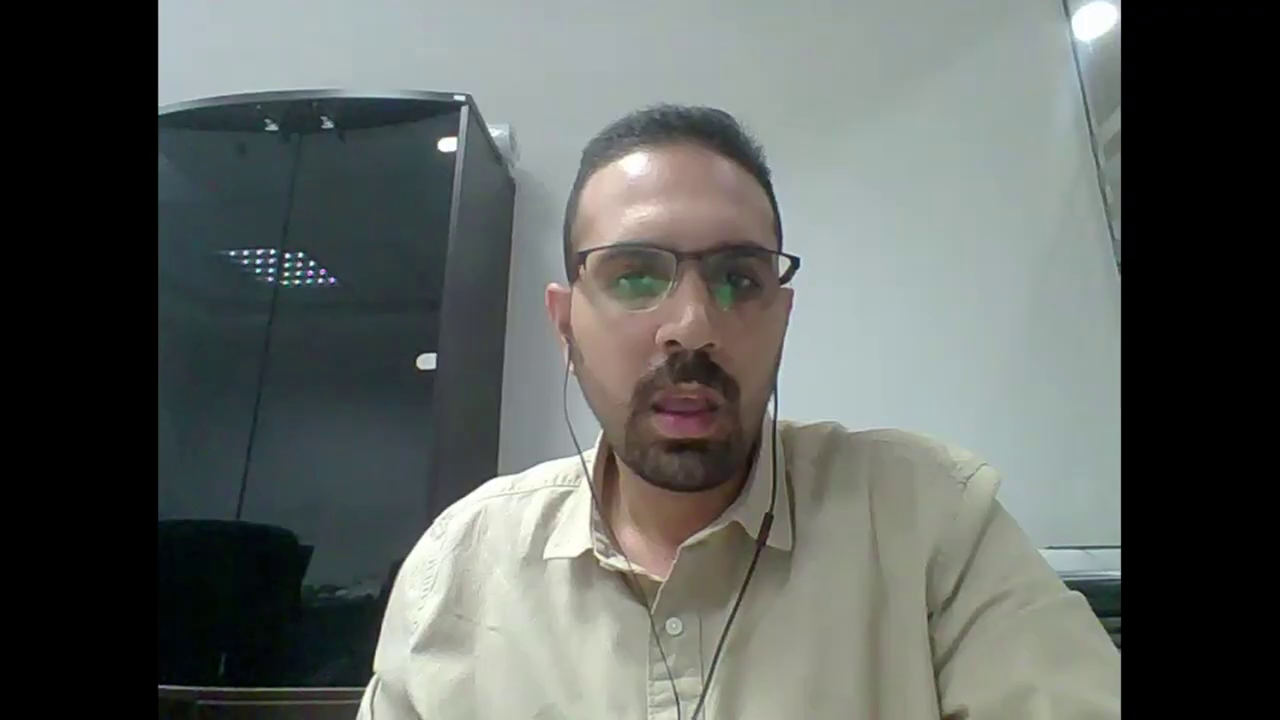